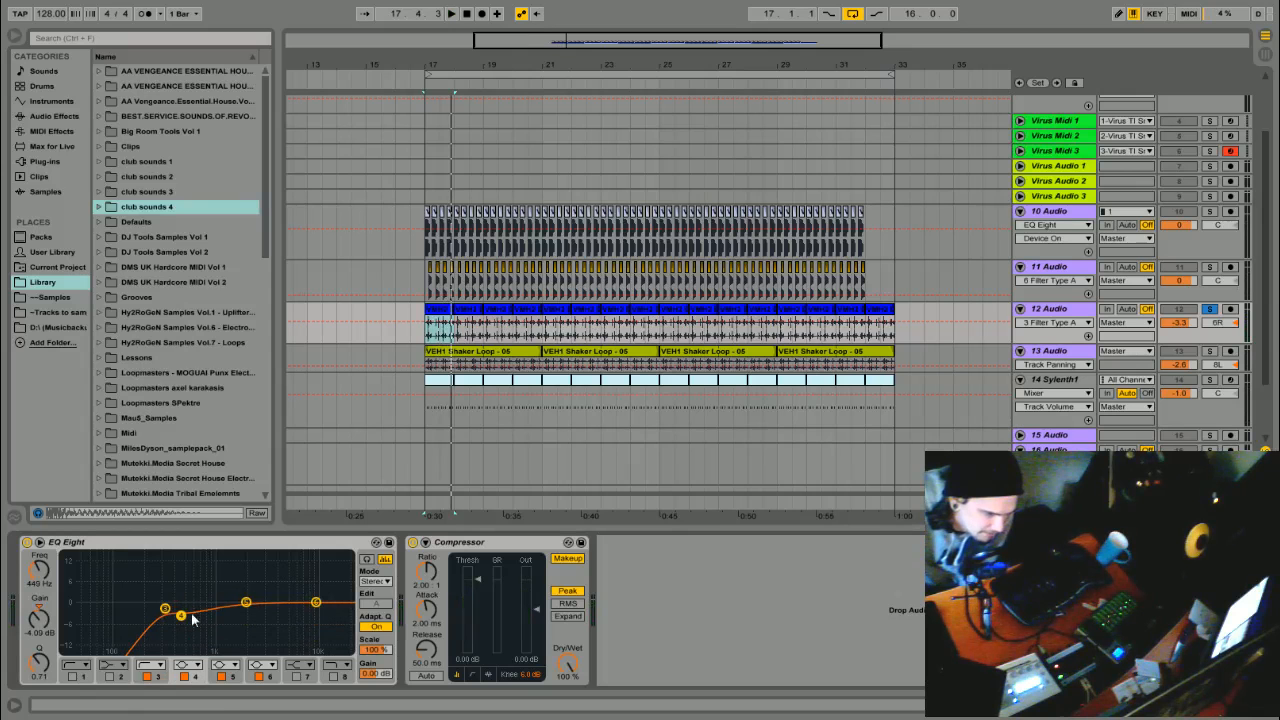
Solo the 13 Audio shaker loop track and listen to its first clip from bar 17.
click(1210, 352)
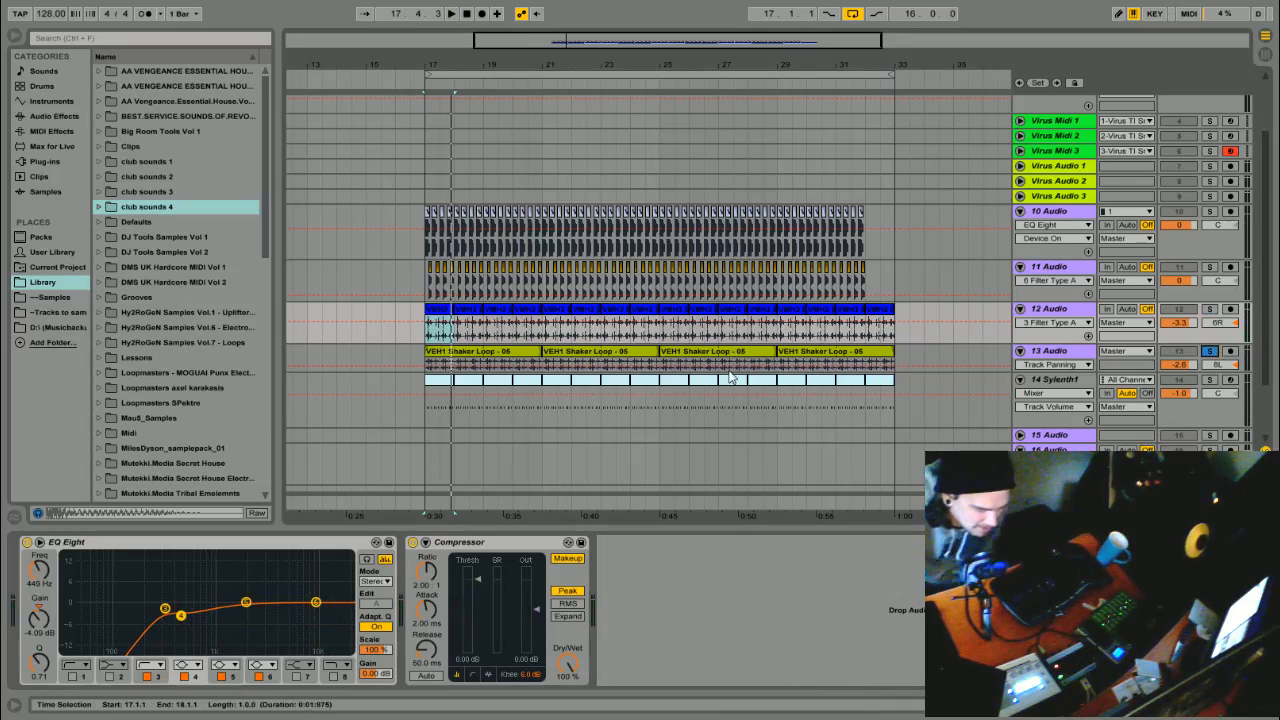
click(508, 360)
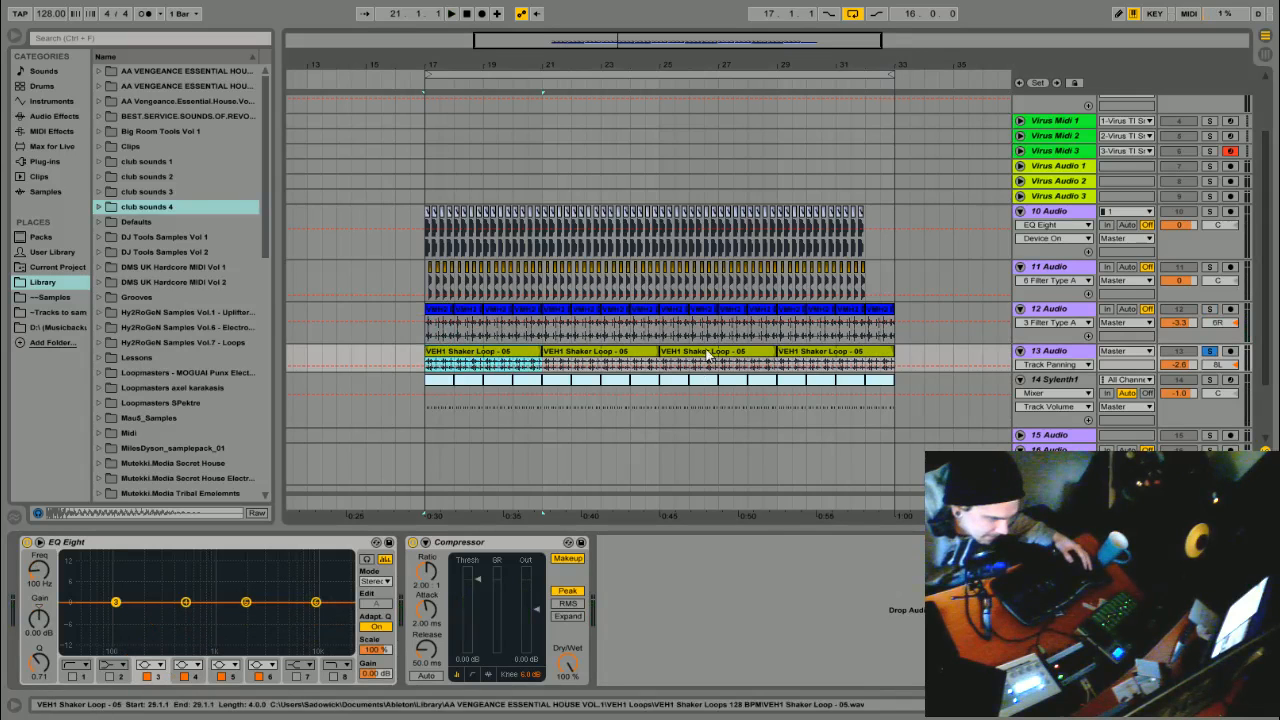
key(space)
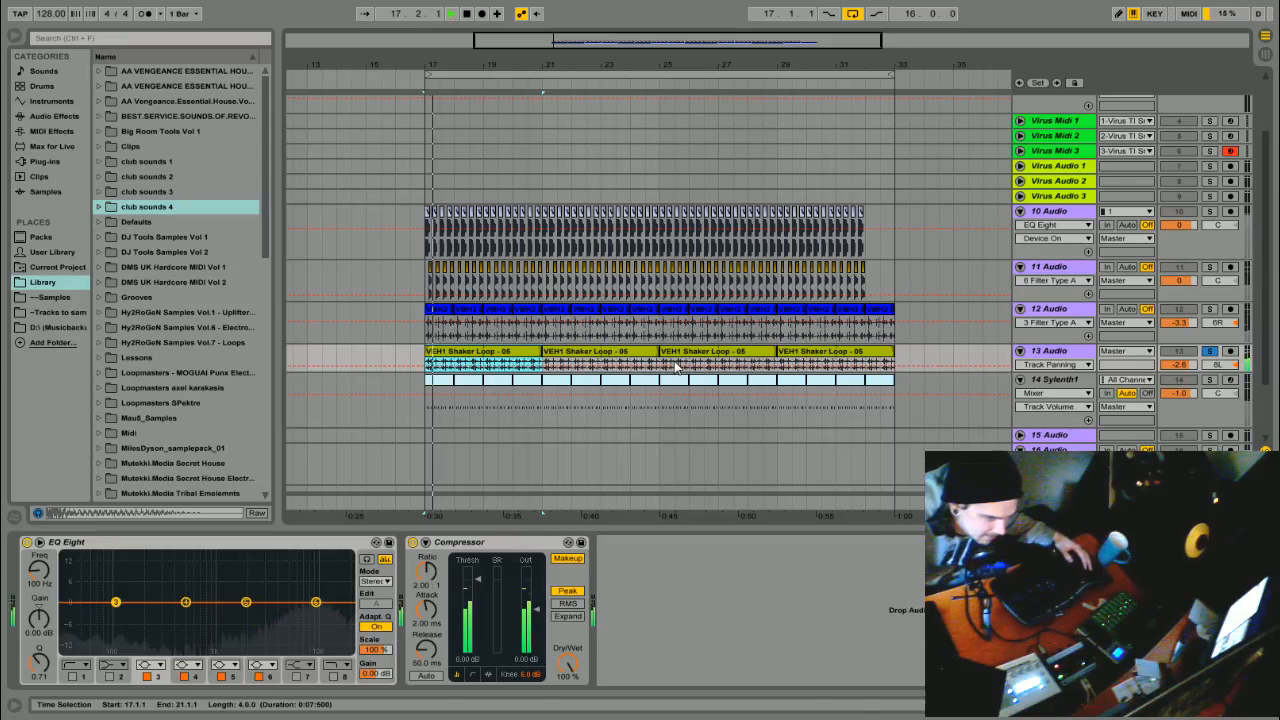
click(1052, 346)
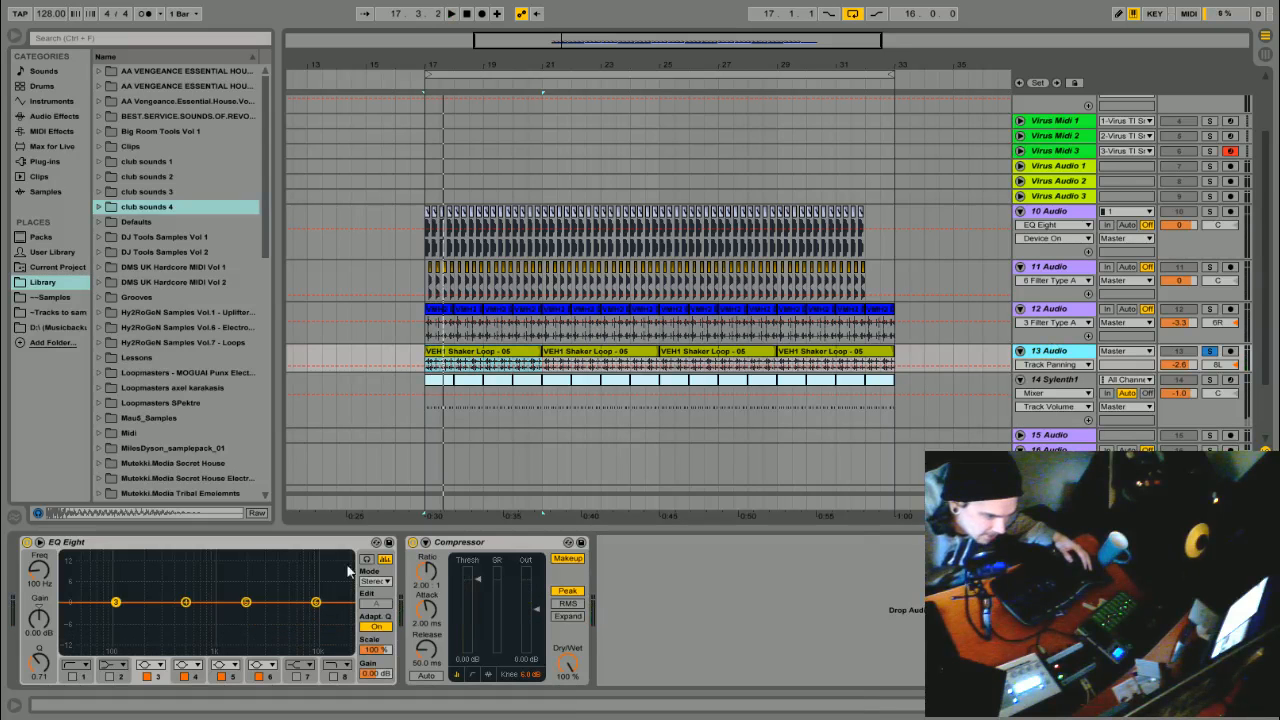
key(space)
key(space)
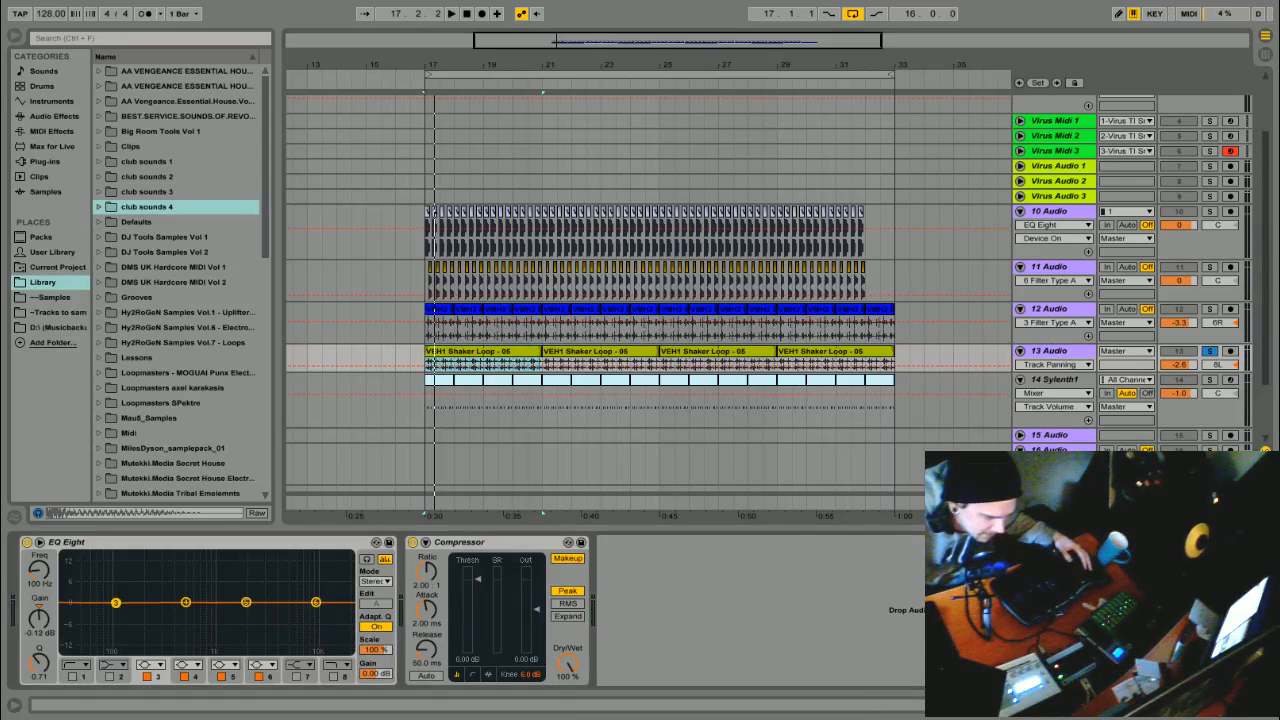
Enable low-cut filter 1 in the shaker track's EQ Eight and set its frequency to about 2.04 kHz.
drag(116, 602, 247, 613)
click(73, 677)
key(space)
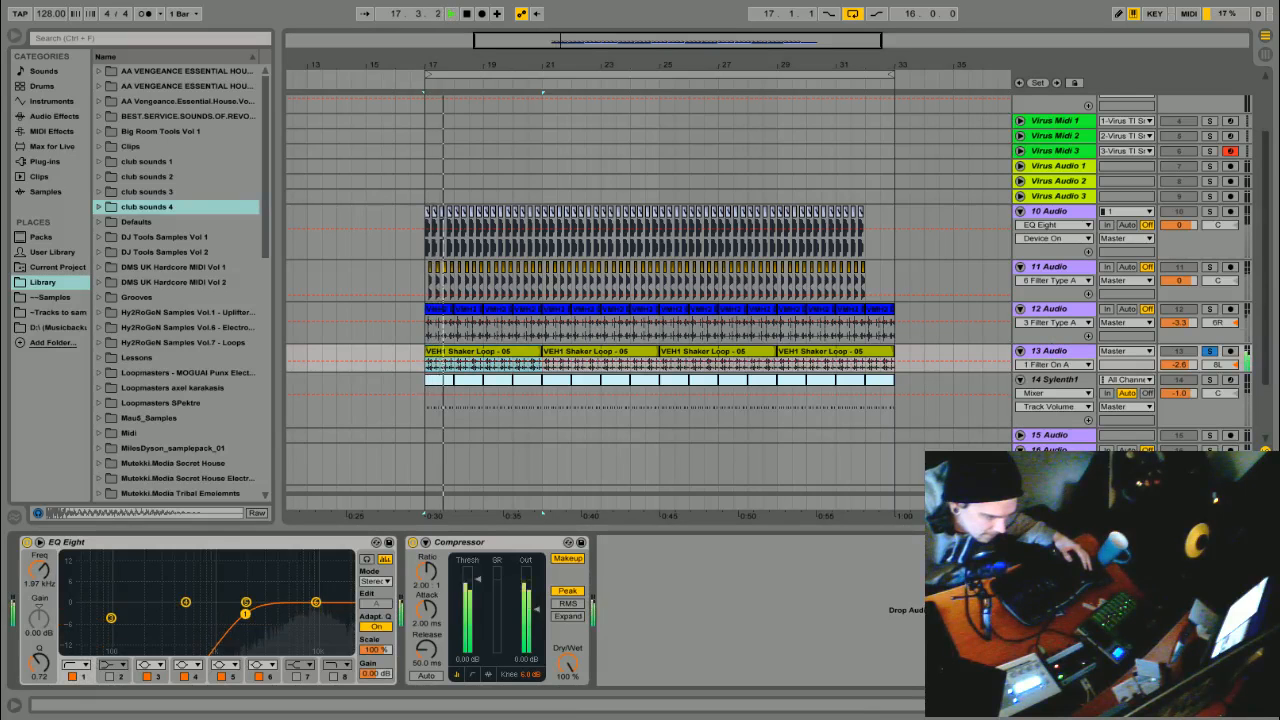
key(space)
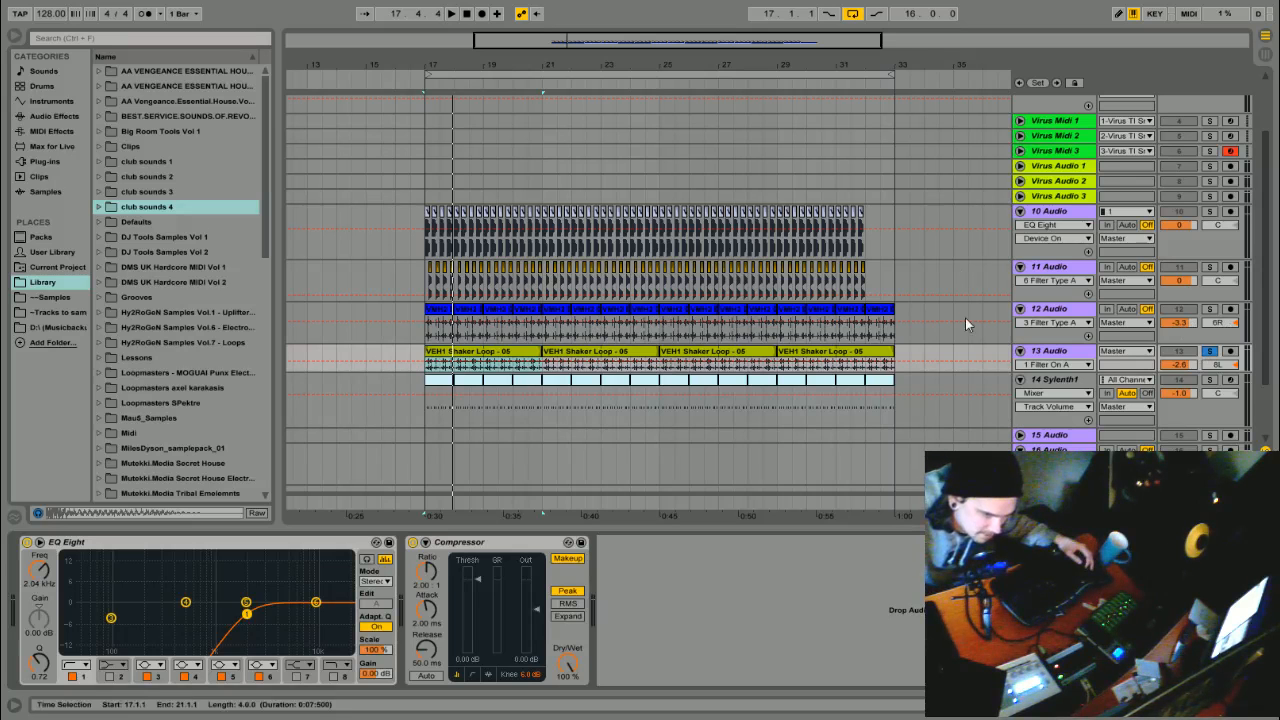
Group the 12 Audio and 13 Audio loop tracks and add a Glue Compressor to the group.
right_click(1061, 314)
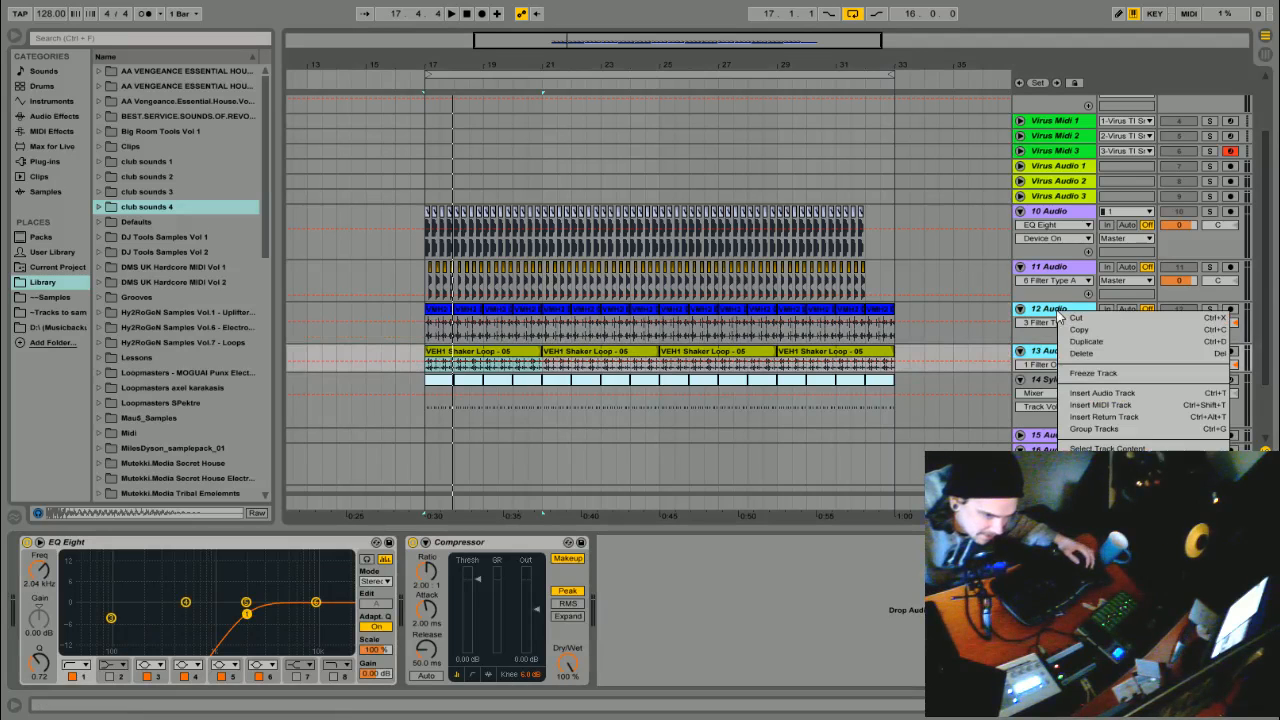
click(1094, 428)
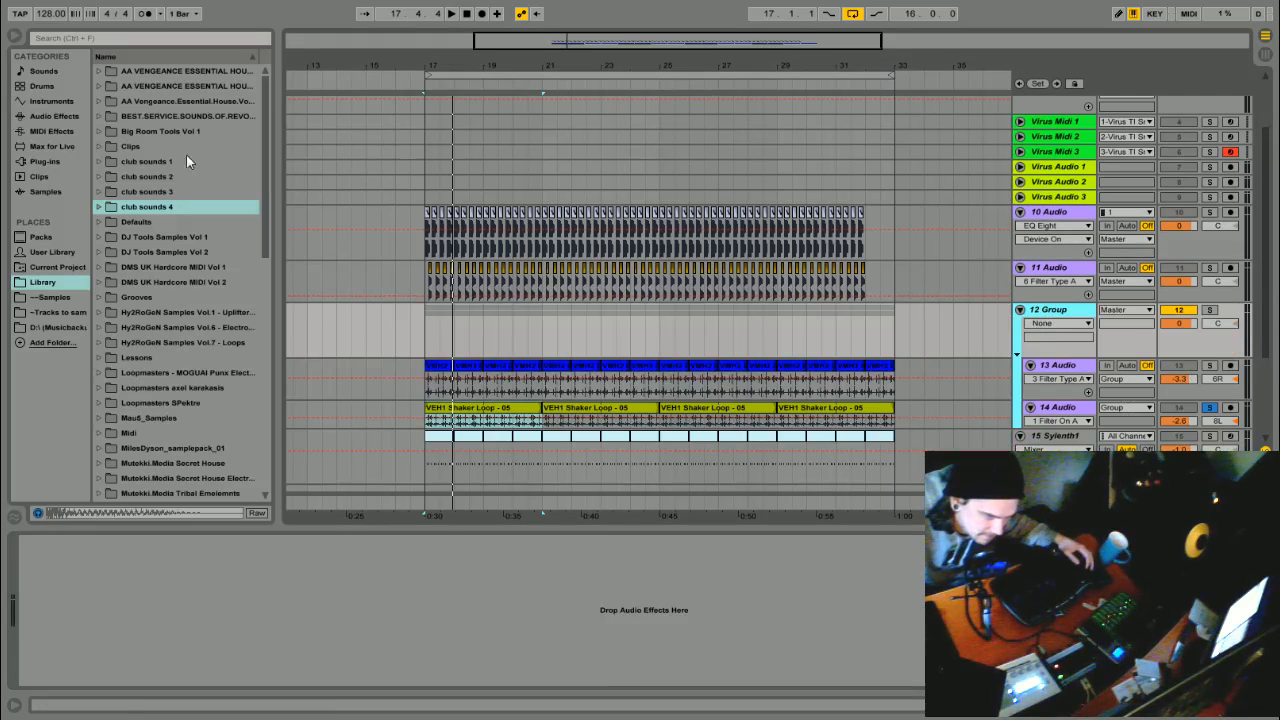
click(54, 116)
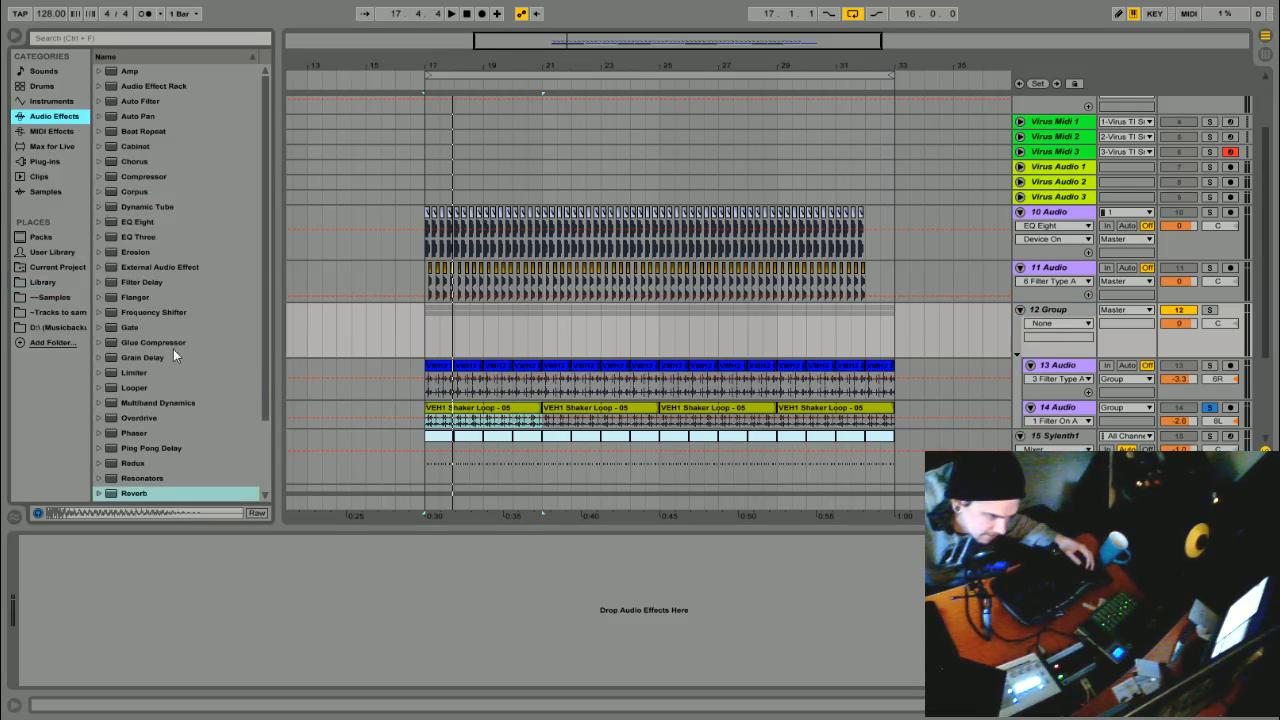
drag(173, 345, 256, 642)
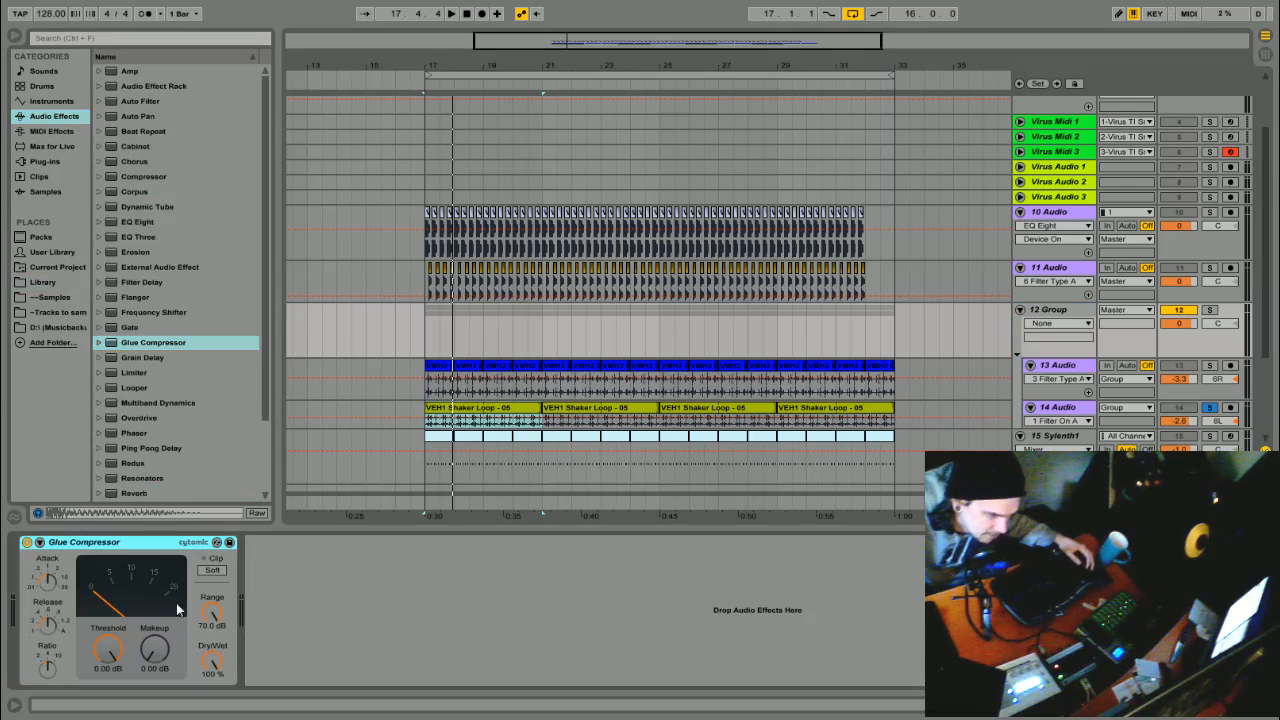
Solo the group and set the Glue Compressor's threshold to -13.3 dB during playback.
click(1209, 310)
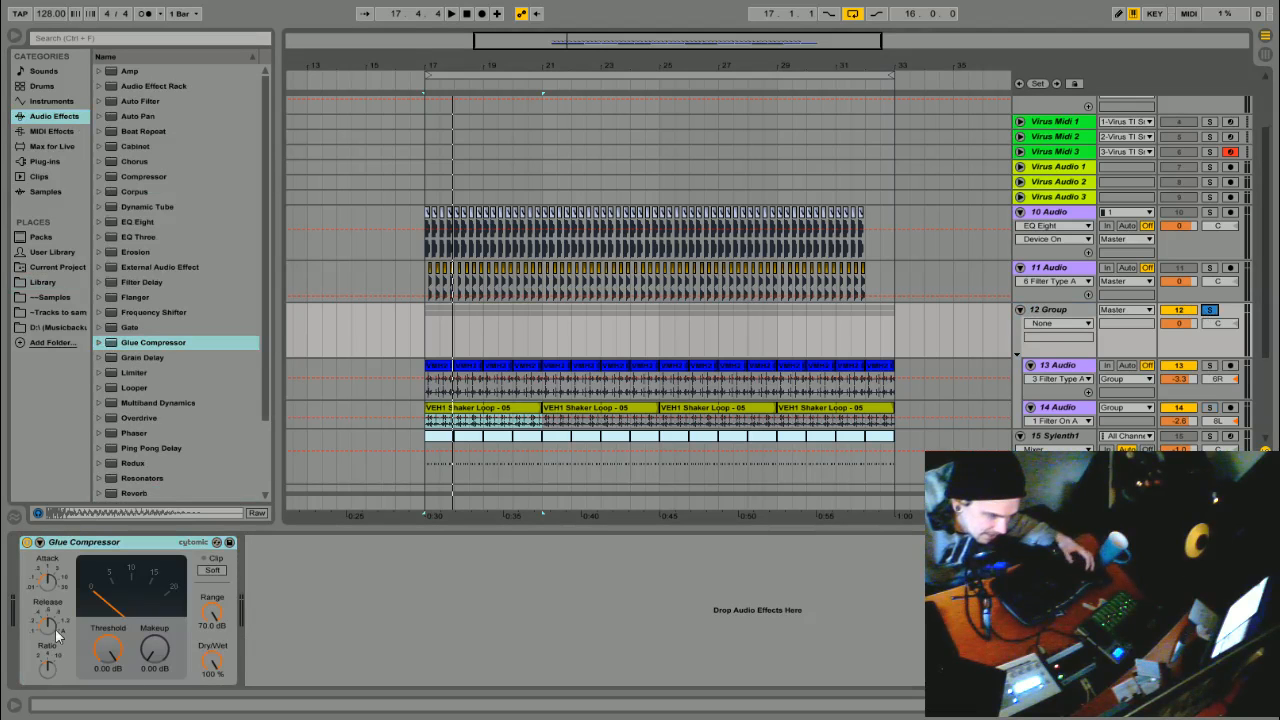
key(space)
drag(110, 657, 110, 689)
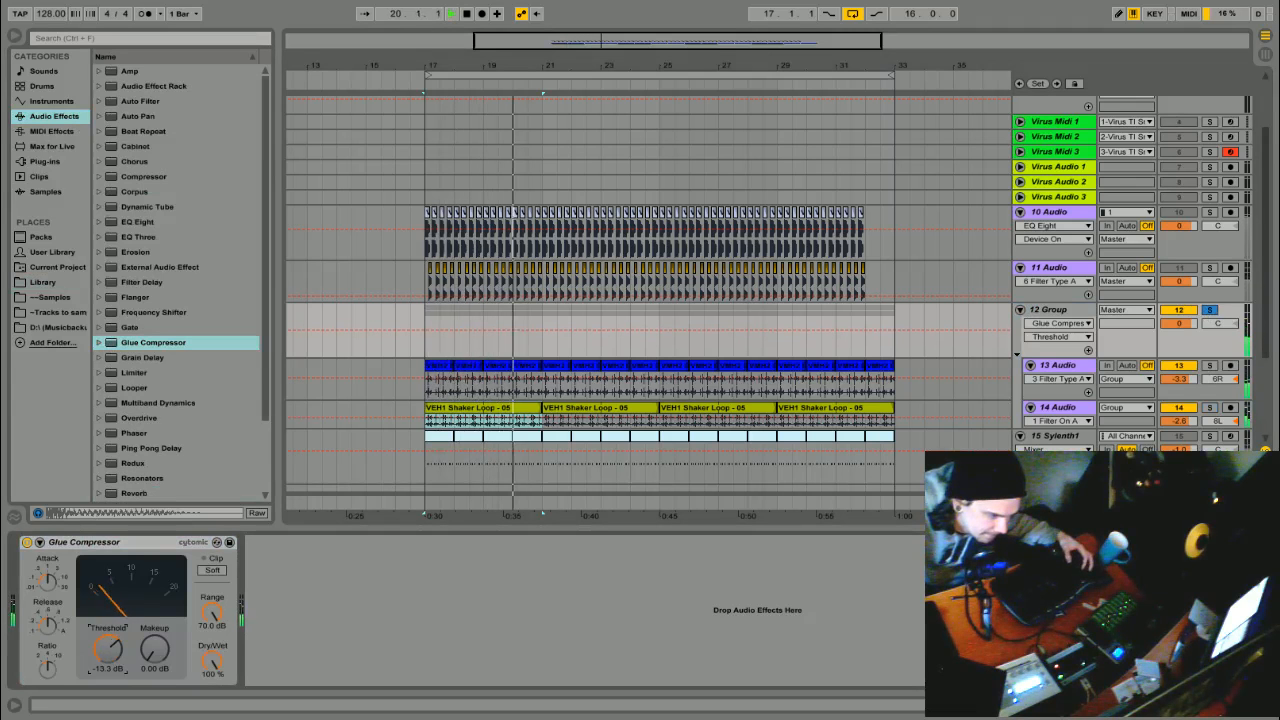
key(space)
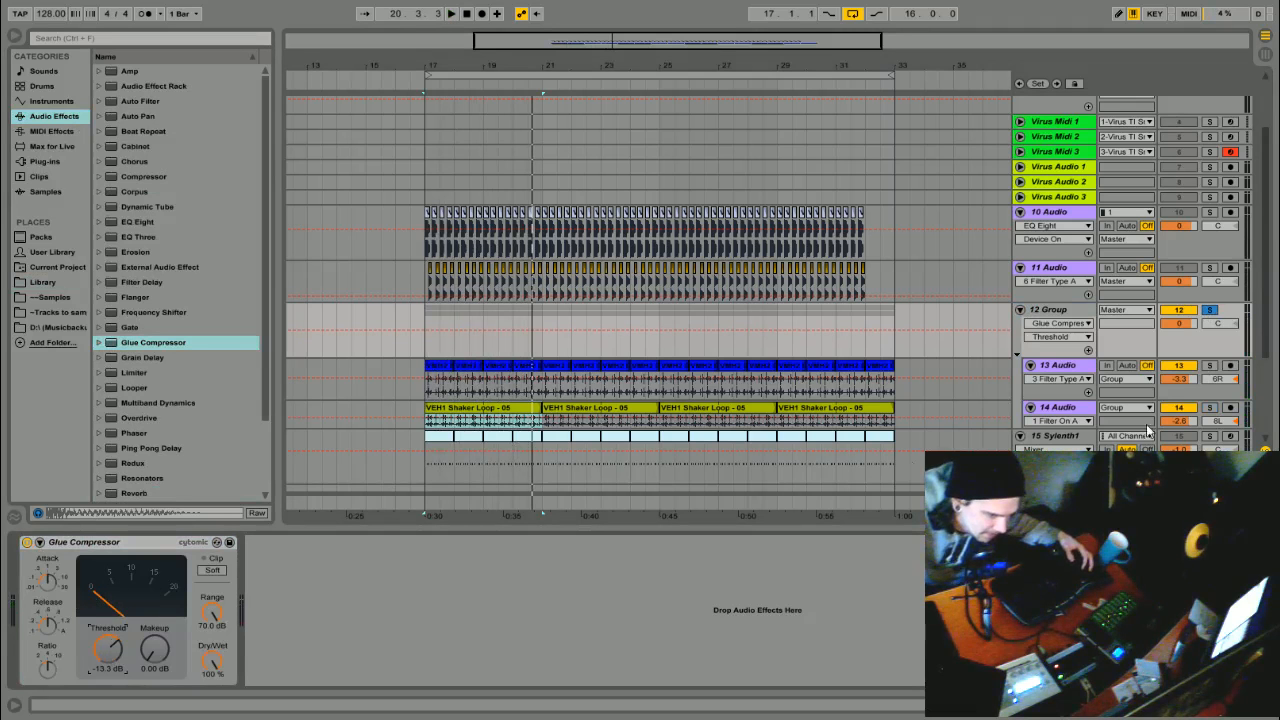
Add a Compressor after the group's Glue Compressor and enable its sidechain with 10-Audio as the input.
drag(1220, 347, 1220, 333)
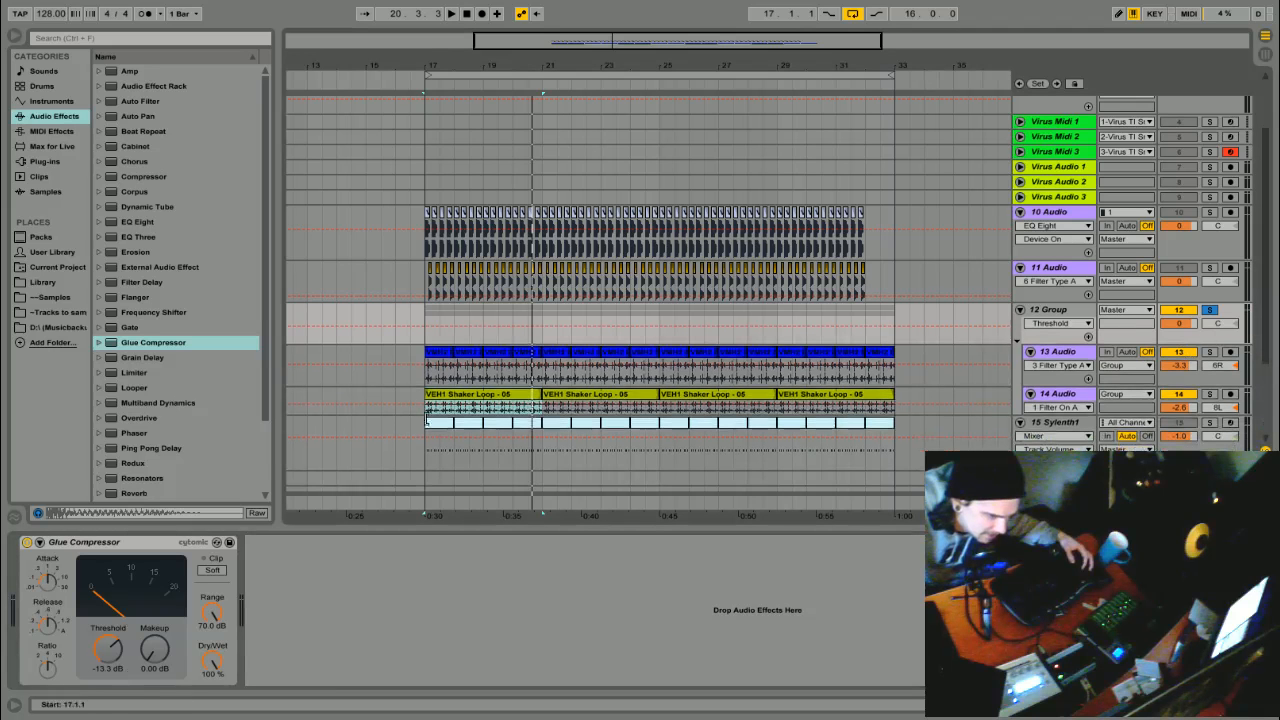
drag(145, 178, 430, 655)
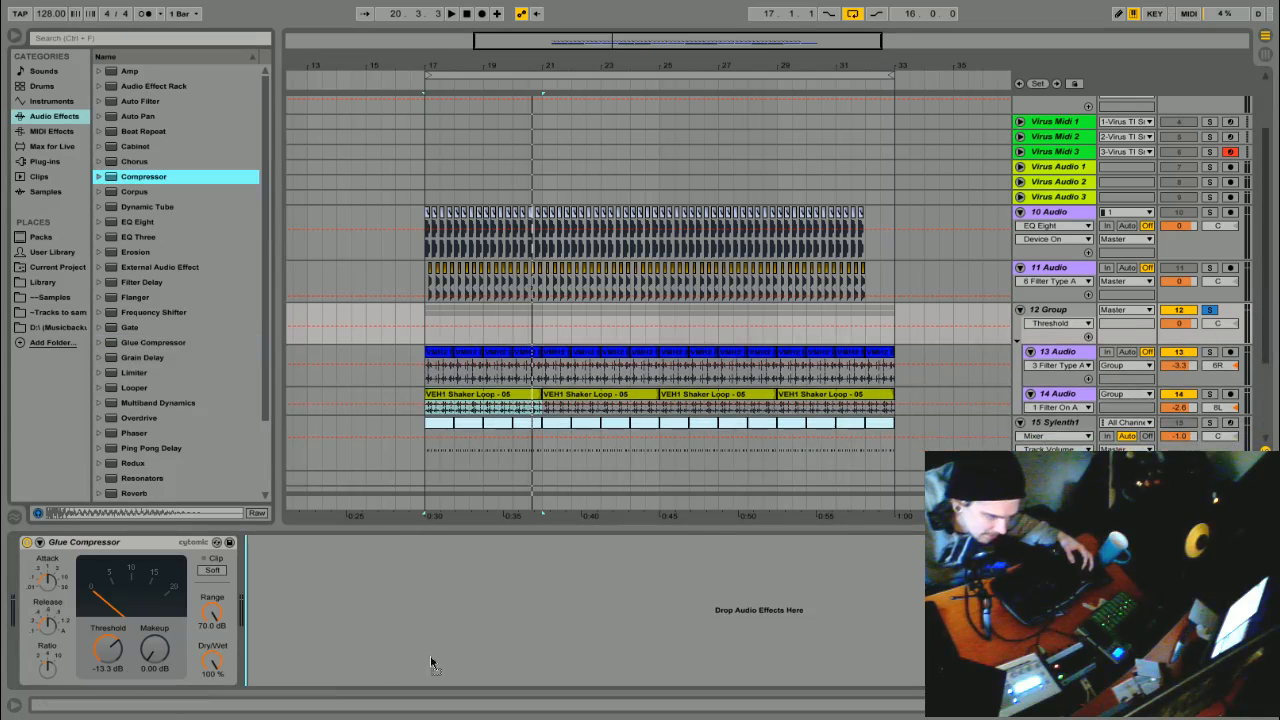
click(265, 553)
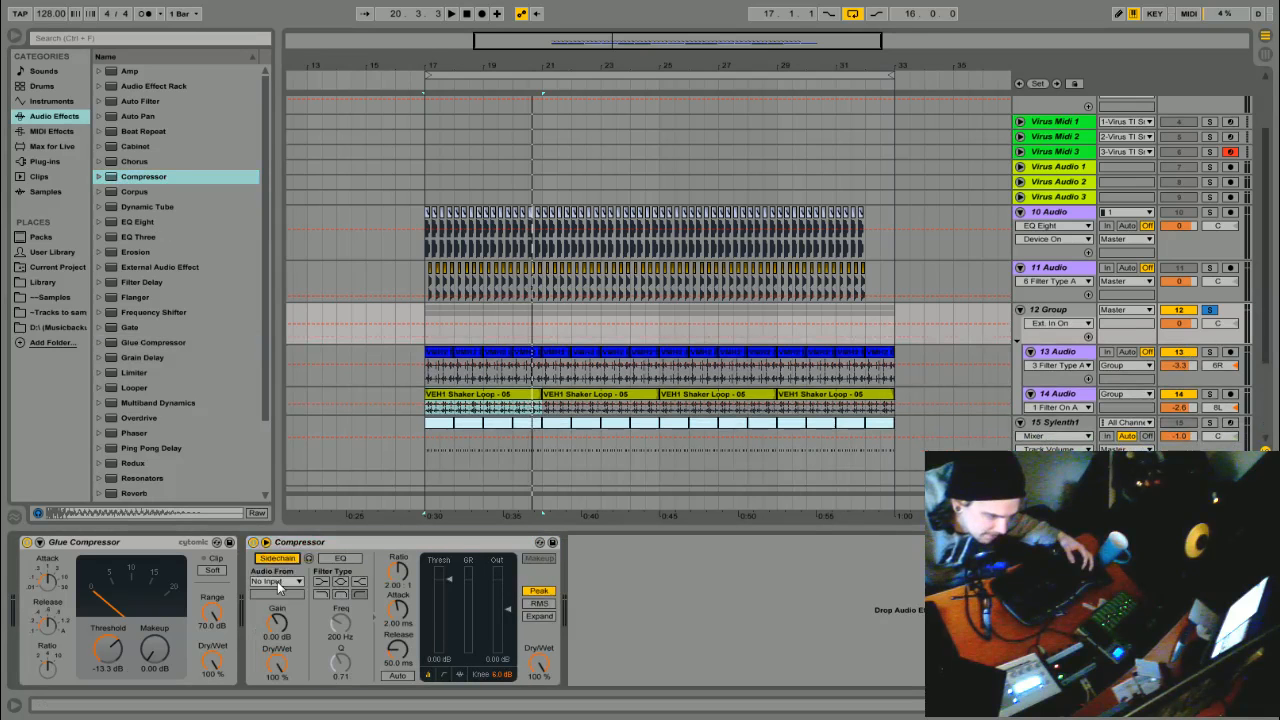
click(277, 581)
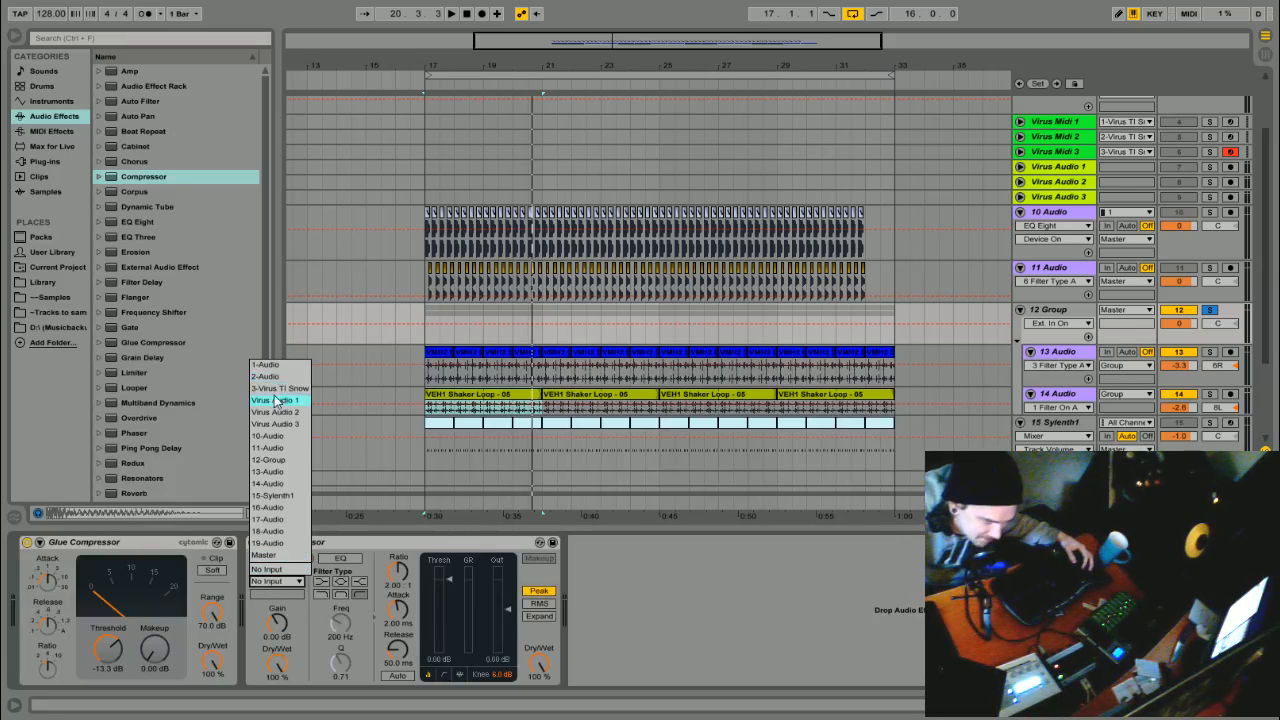
click(276, 437)
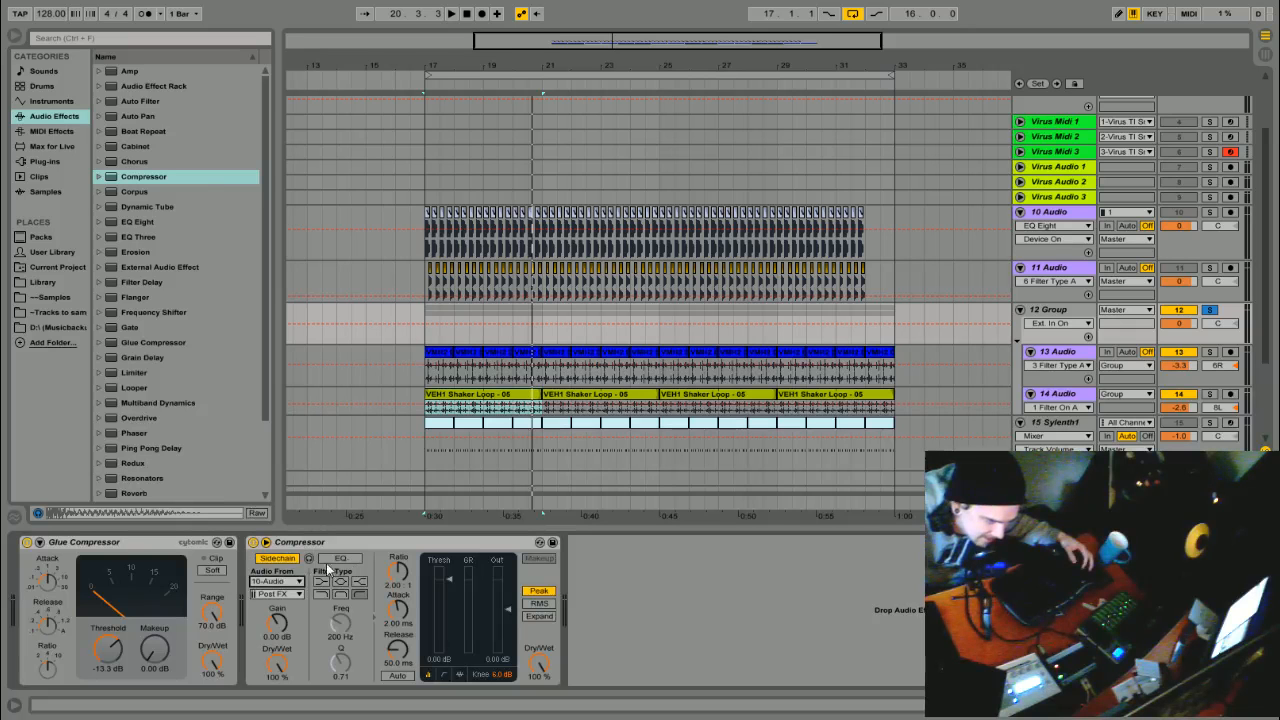
Turn on the sidechain EQ in the group's Compressor.
click(318, 594)
click(338, 595)
click(356, 594)
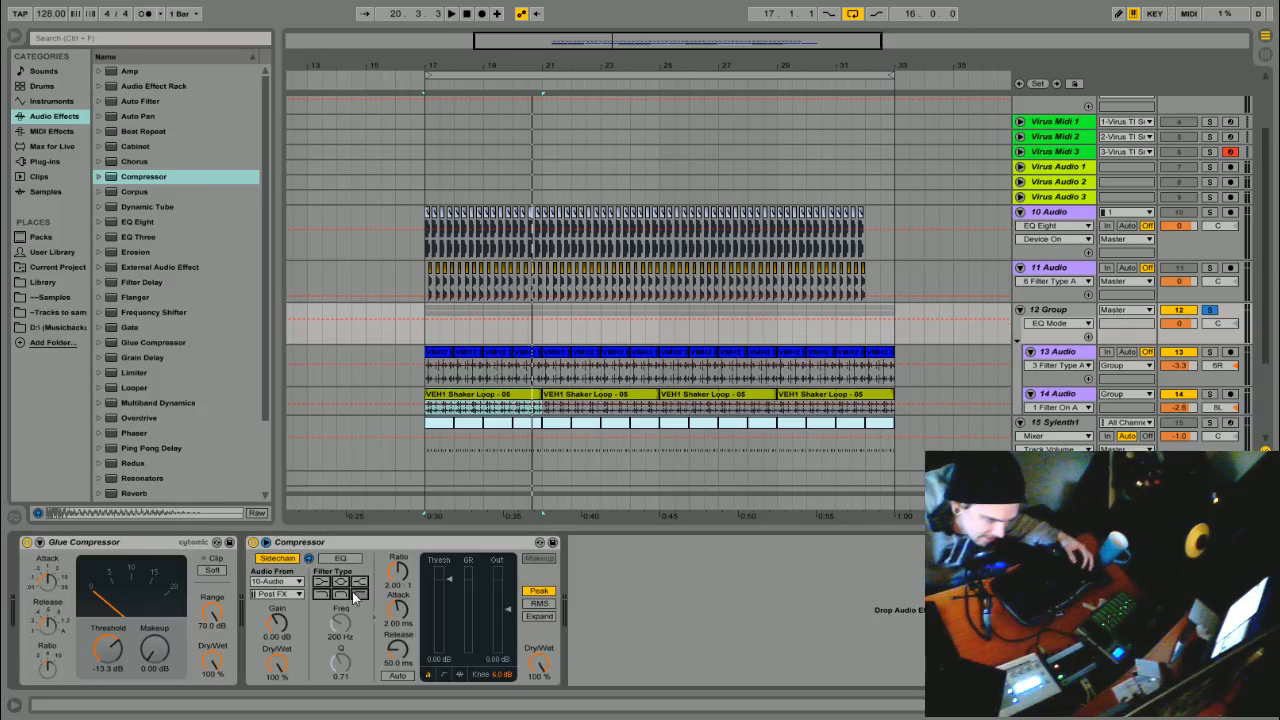
click(336, 559)
Set the sidechain Compressor's threshold to -10.4 dB during playback, using its activity view.
key(space)
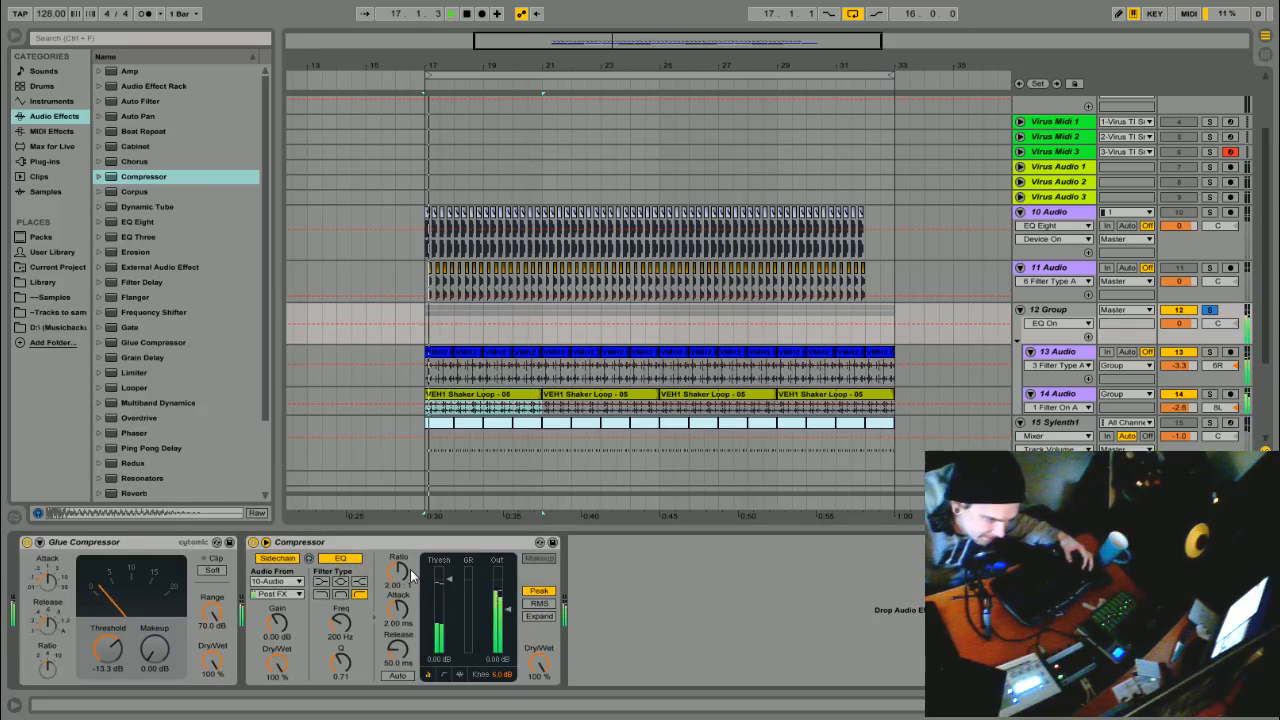
drag(441, 592, 442, 595)
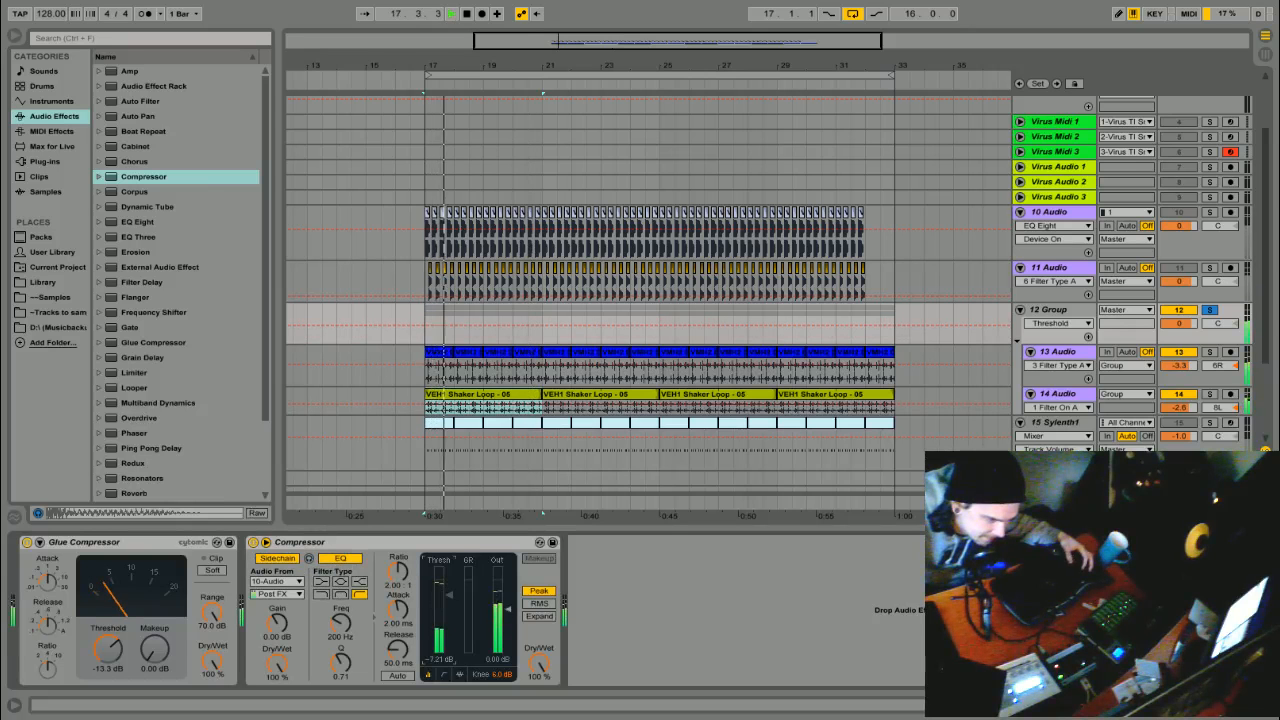
click(460, 675)
drag(591, 607, 610, 628)
key(space)
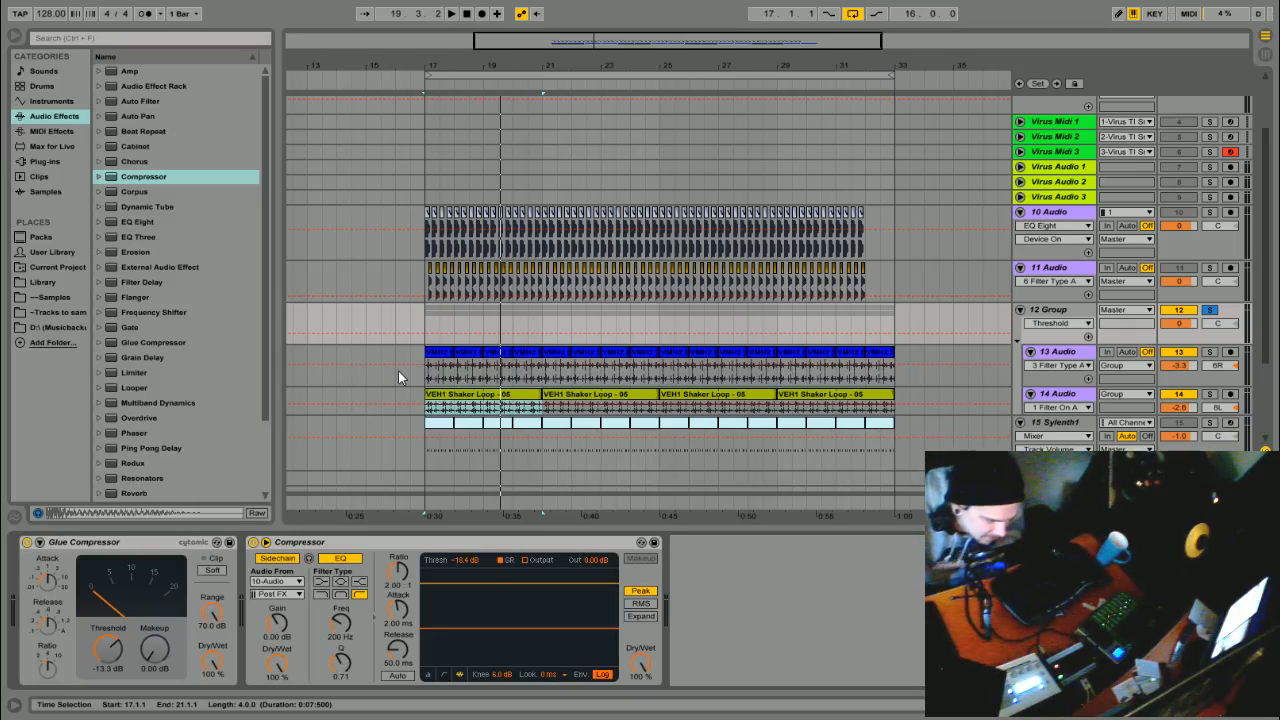
Unsolo the group and play the full arrangement to compare it with the sidechain Compressor bypassed and active.
click(1211, 313)
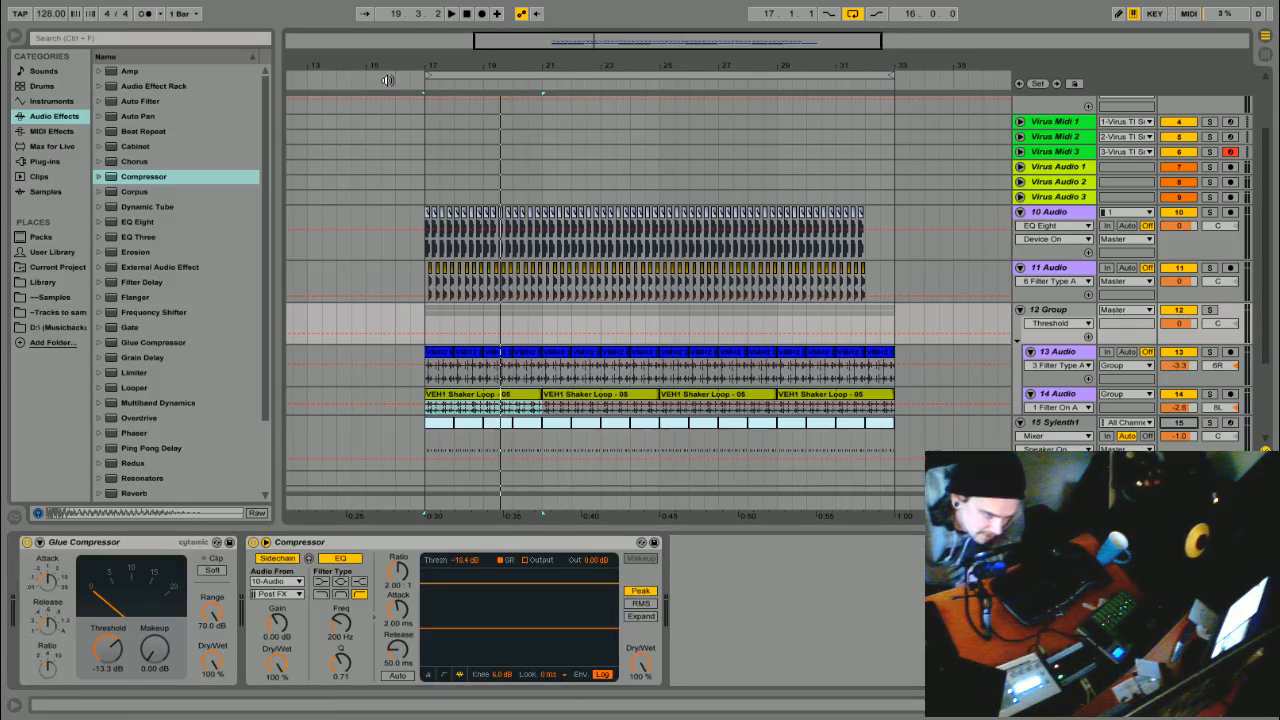
click(413, 83)
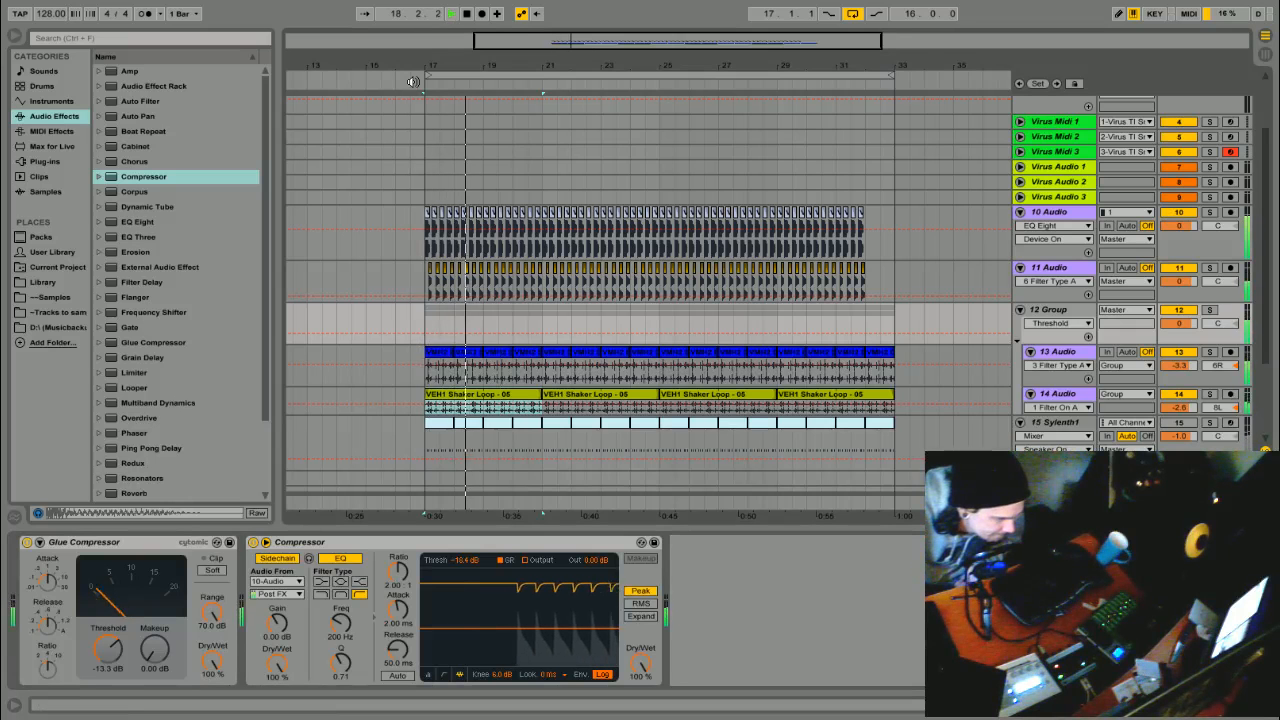
click(253, 542)
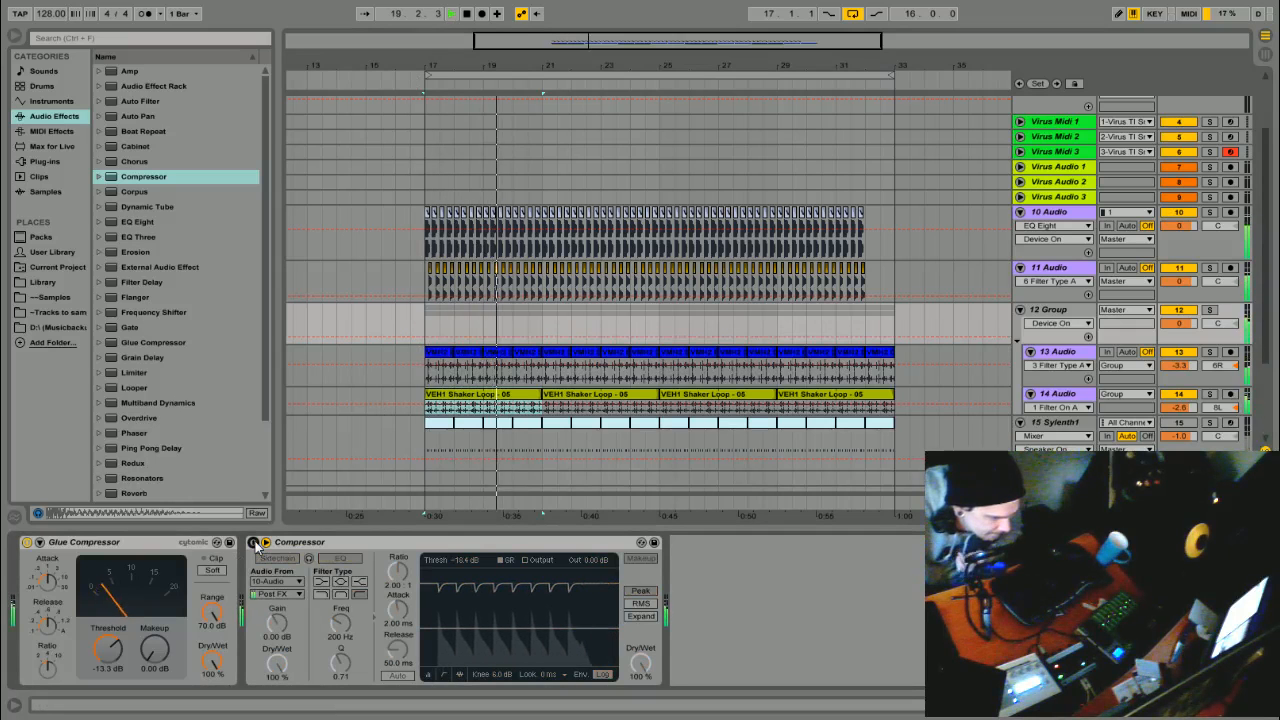
click(253, 542)
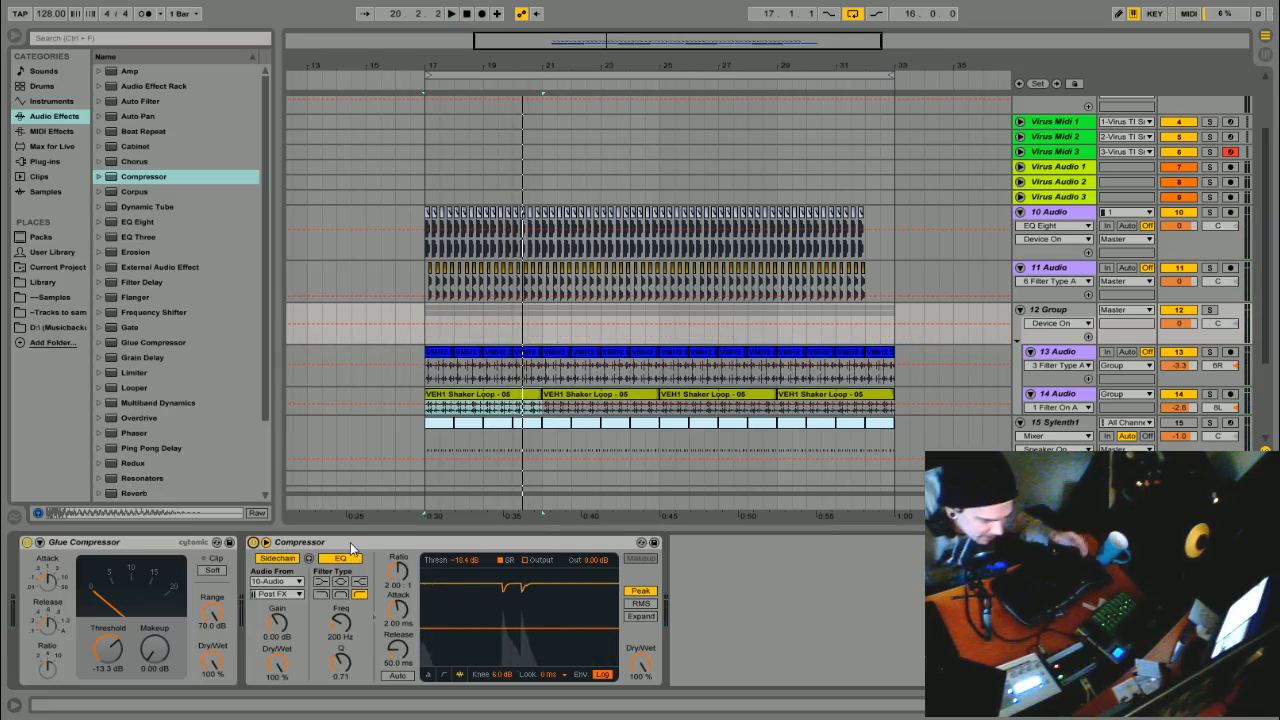
key(space)
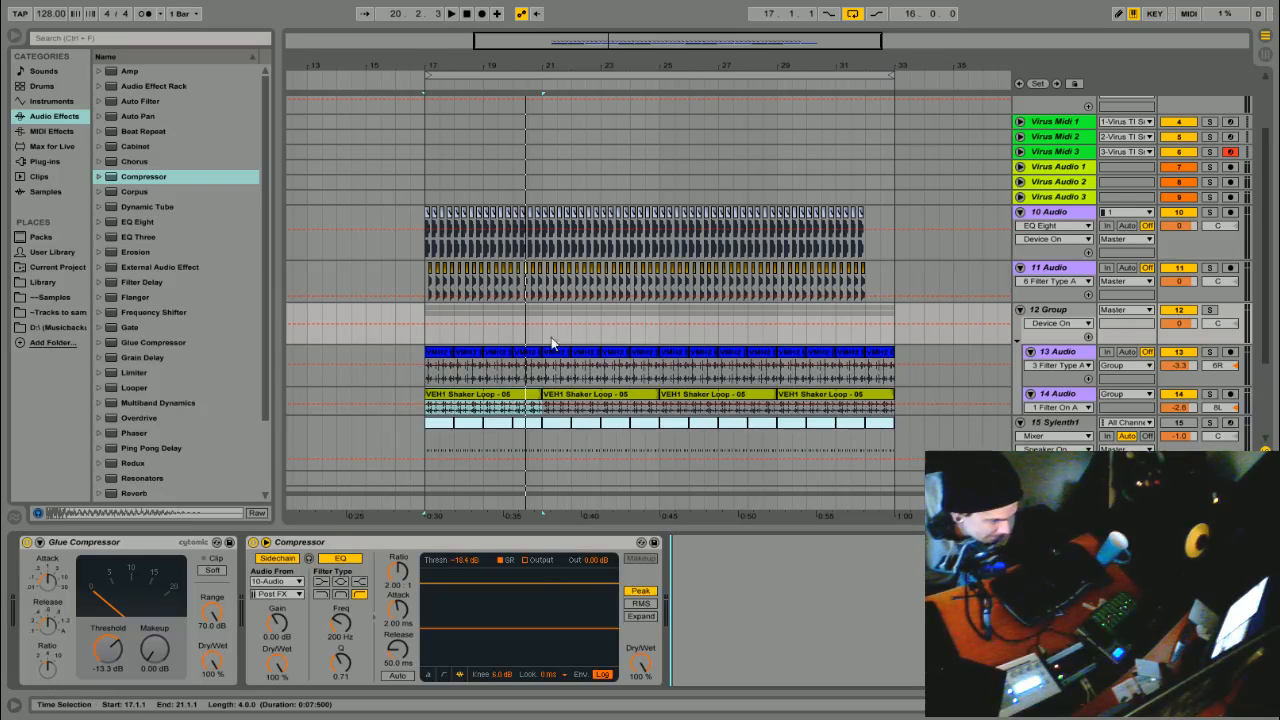
Solo the 10 Audio track and inspect the sidechain section of its Compressor.
click(1165, 250)
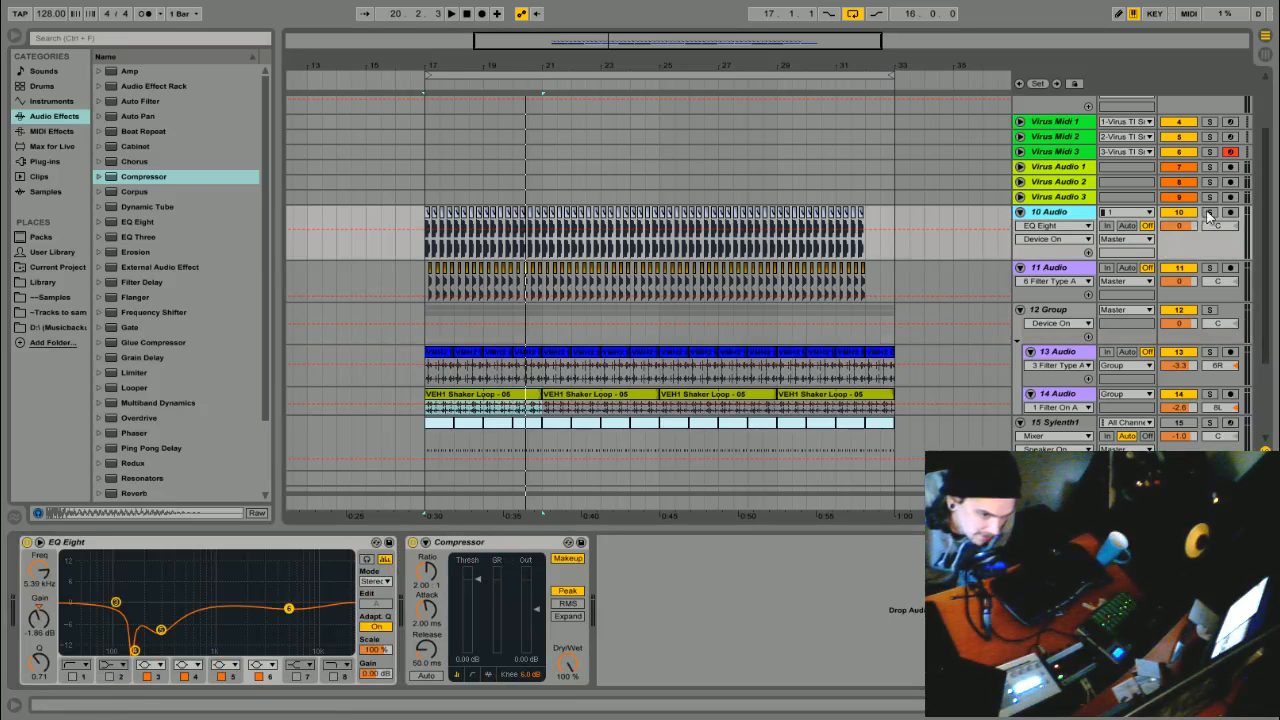
click(425, 542)
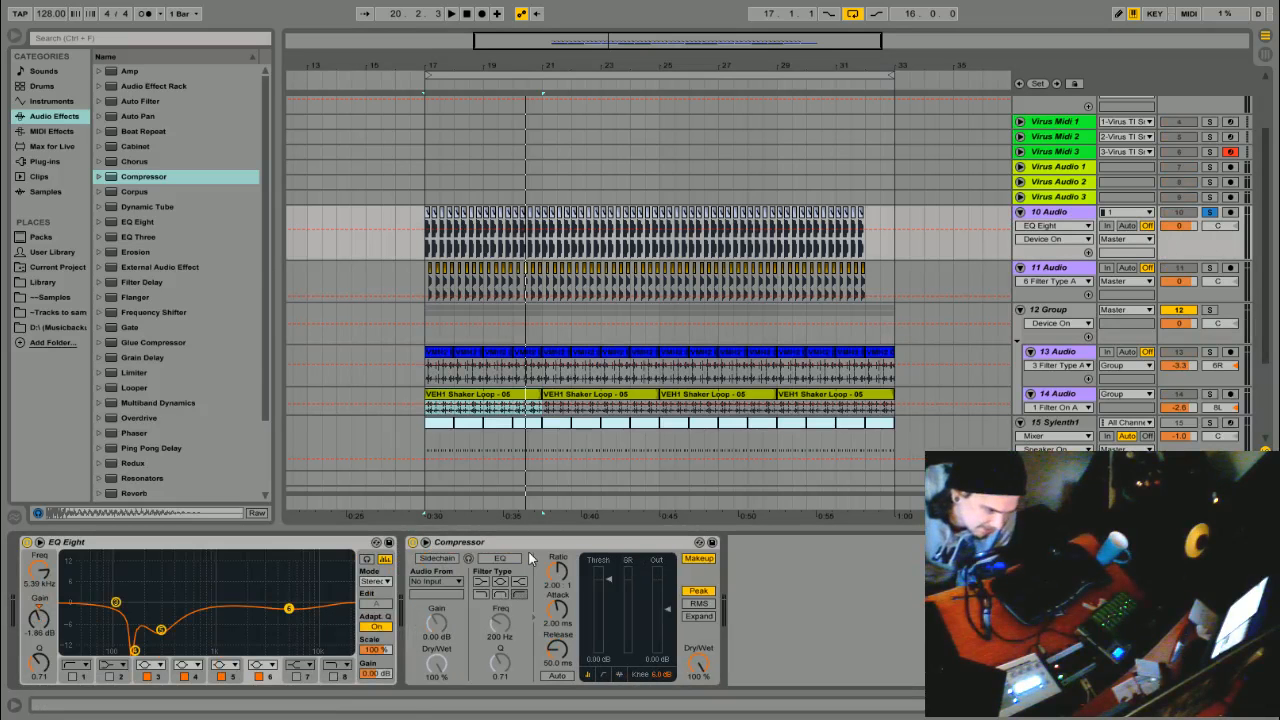
click(425, 542)
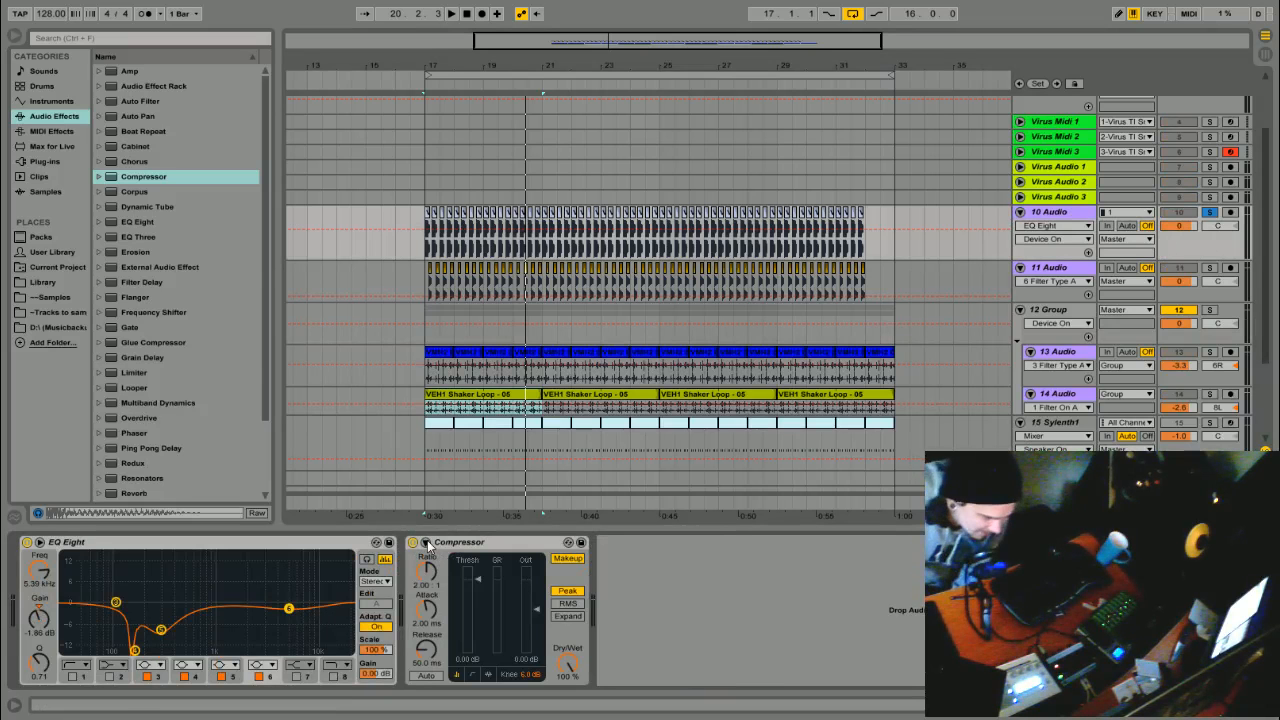
click(453, 342)
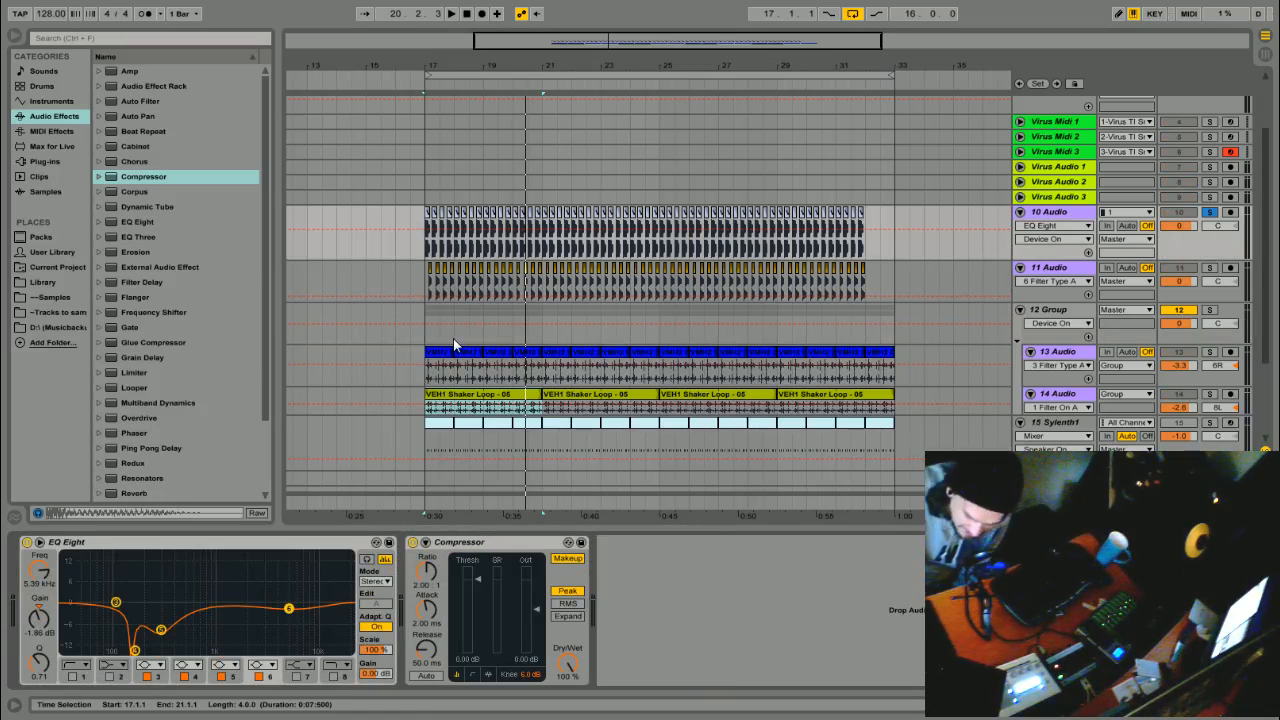
Turn off Makeup in 10 Audio's Compressor and switch it to the transfer curve view, auditioning from bar 17.
click(567, 559)
click(475, 677)
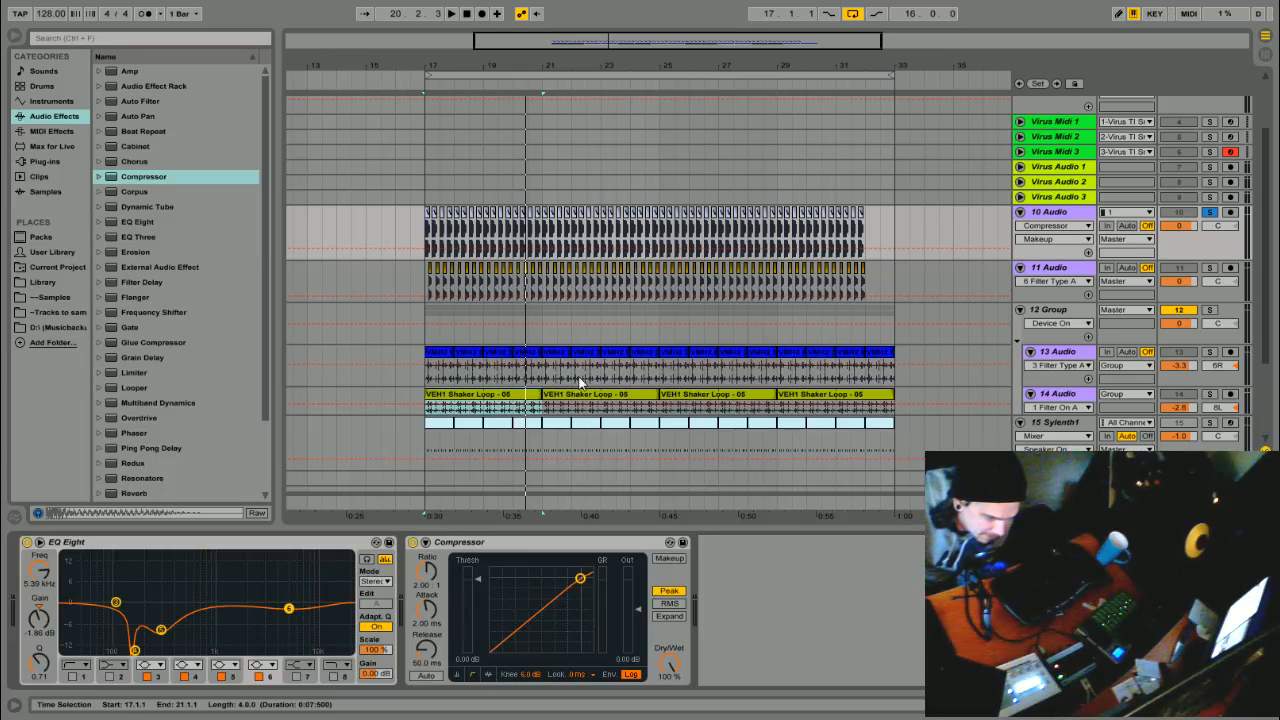
click(418, 87)
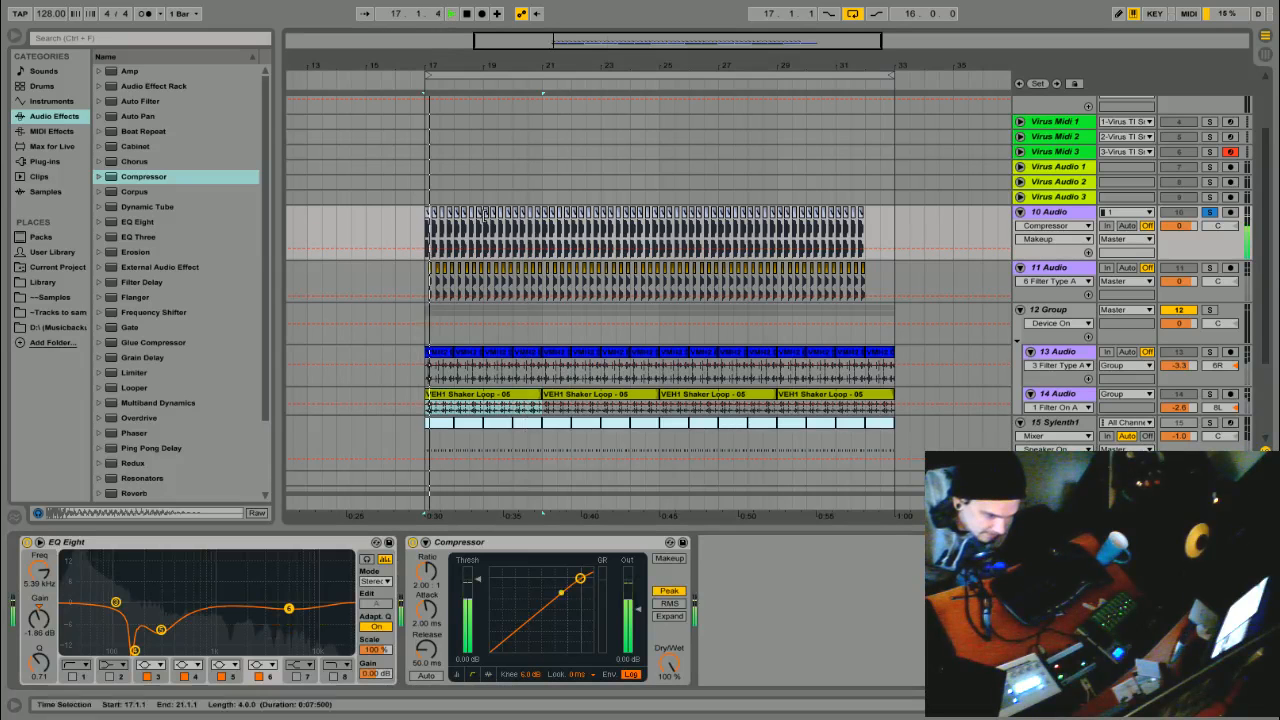
key(space)
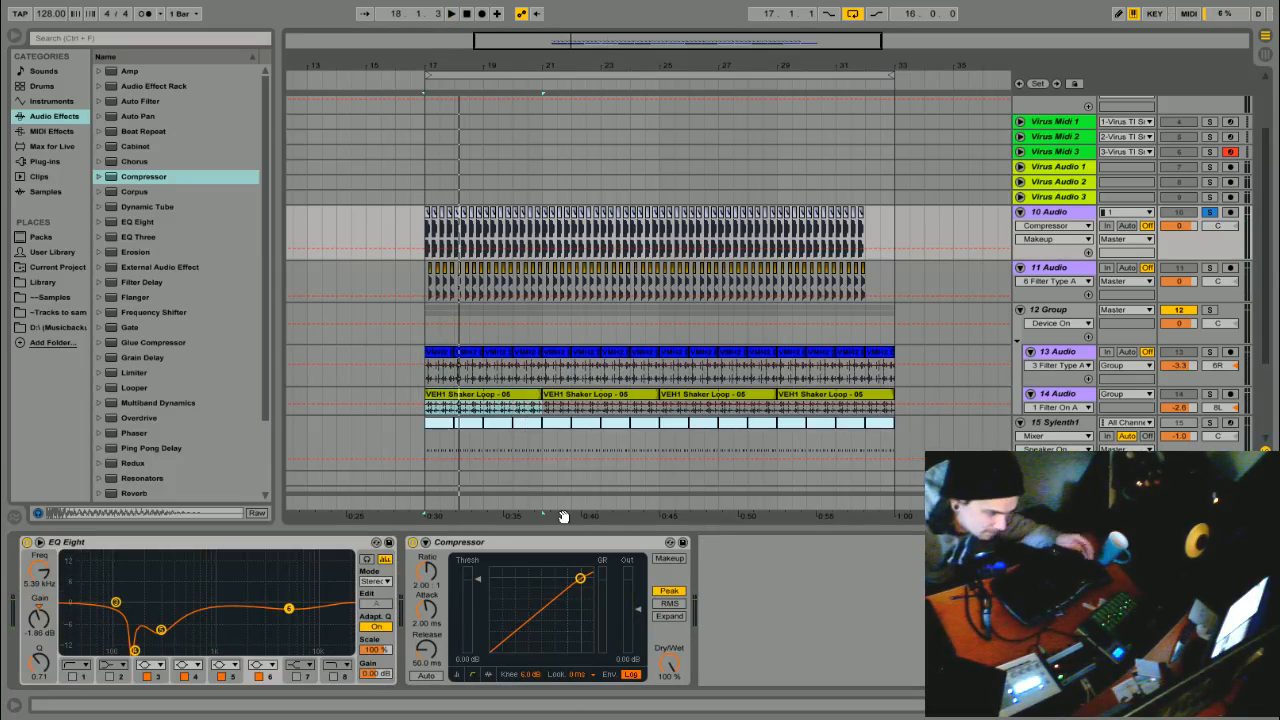
Lower the threshold of 10 Audio's Compressor to -41.4 dB while auditioning the kick from bar 17.
right_click(432, 573)
click(443, 558)
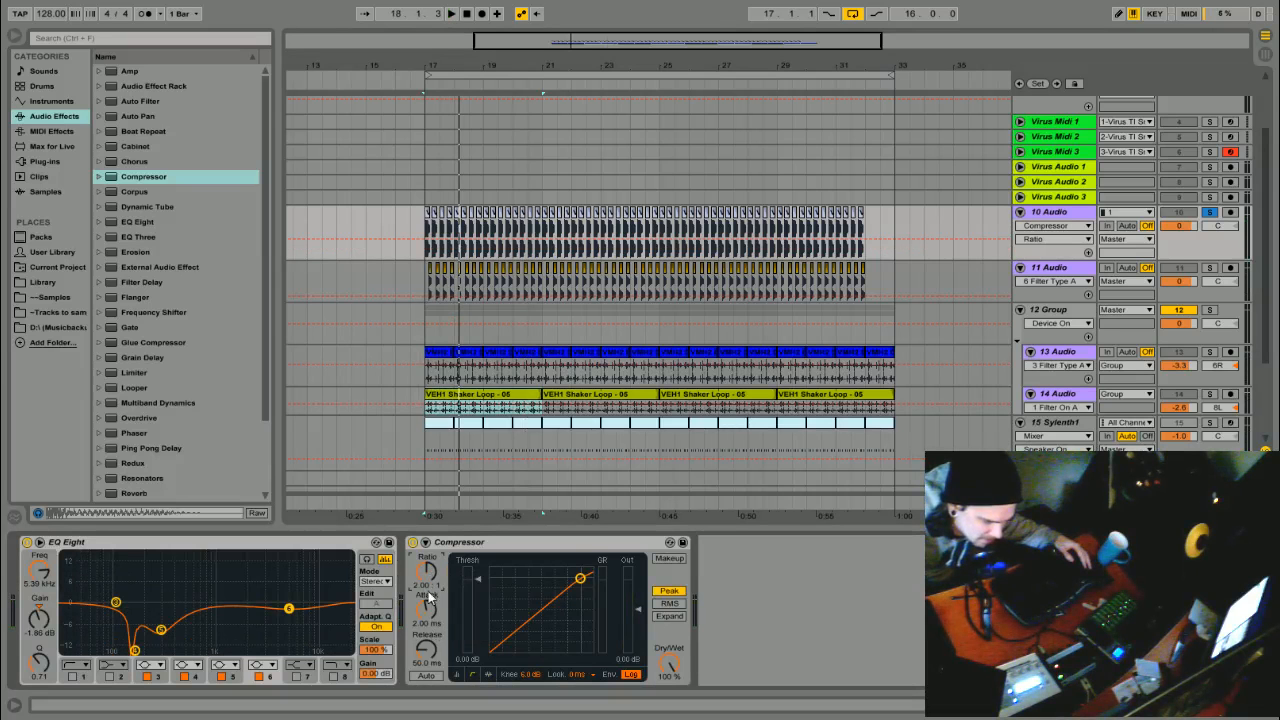
click(429, 611)
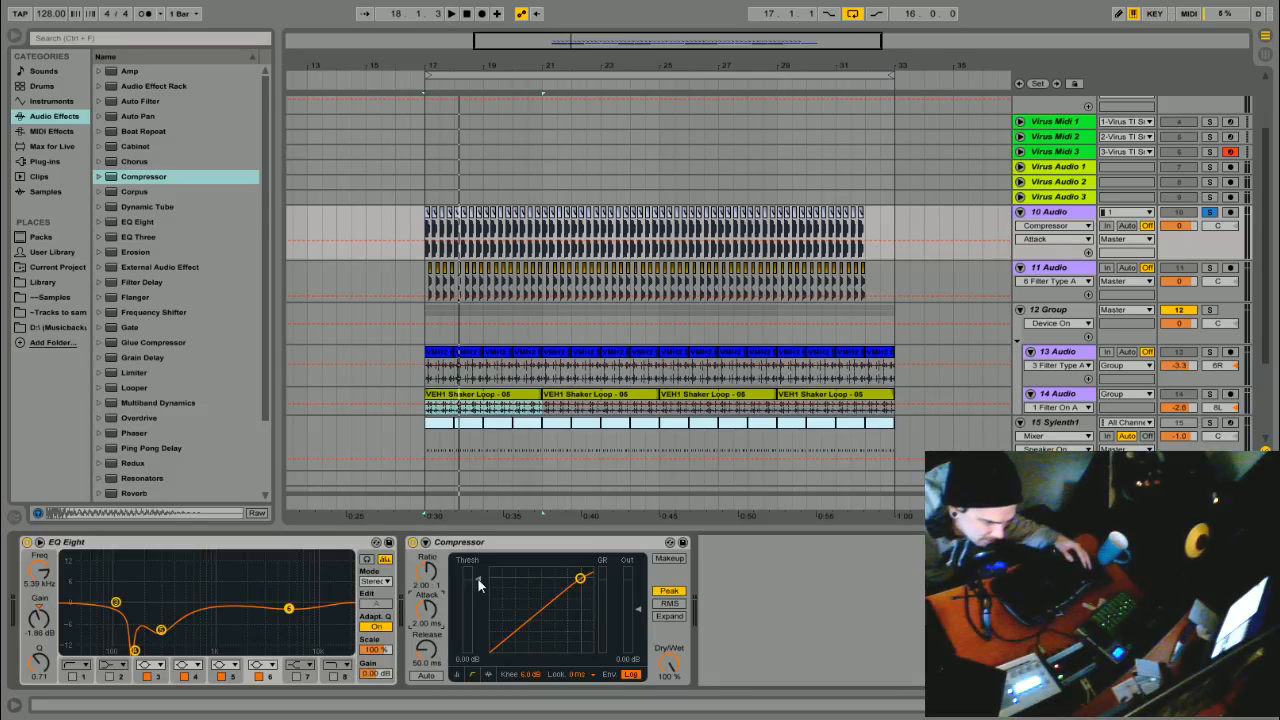
drag(478, 579, 475, 605)
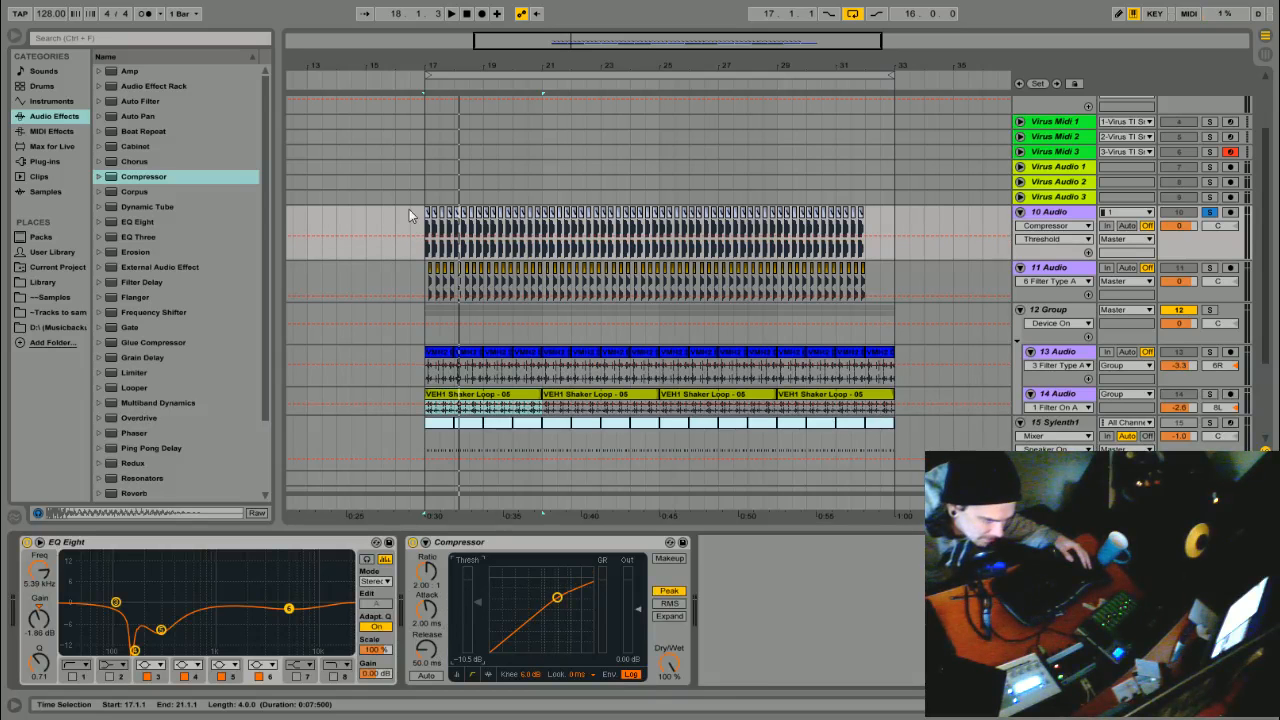
click(421, 252)
key(space)
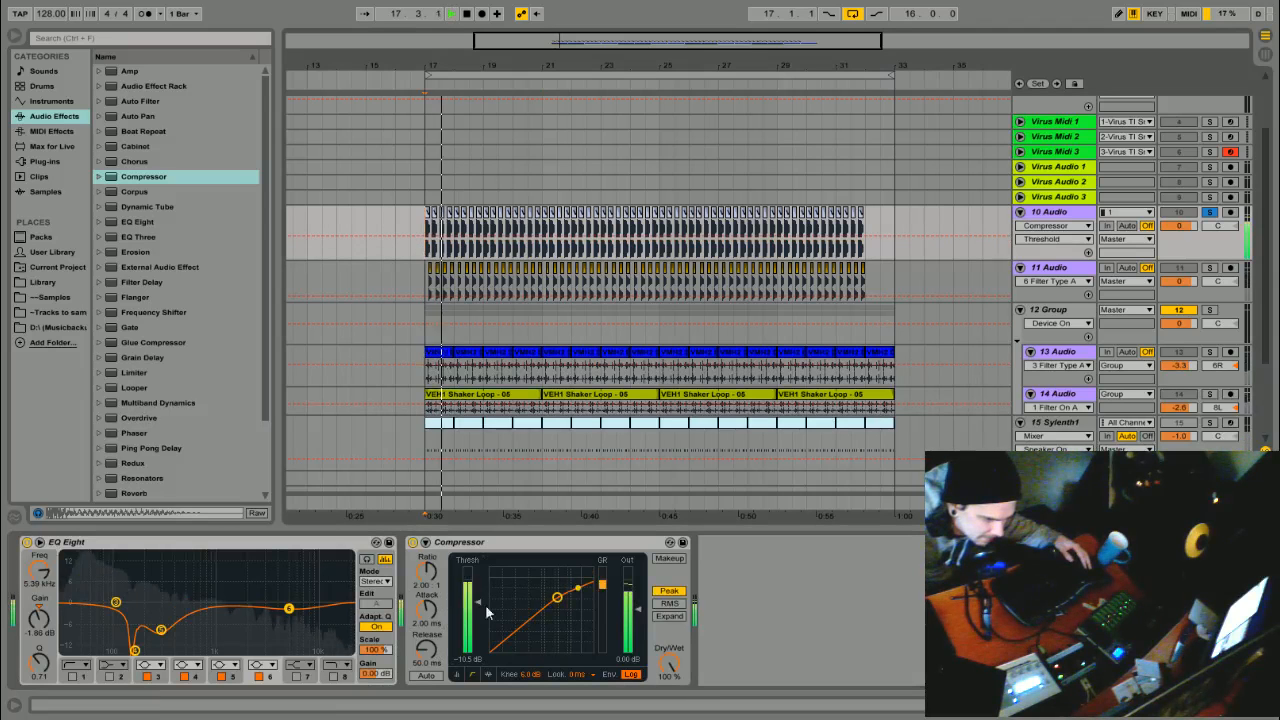
mouse_move(480, 603)
mouse_down()
mouse_move(480, 640)
mouse_move(491, 625)
mouse_up()
key(space)
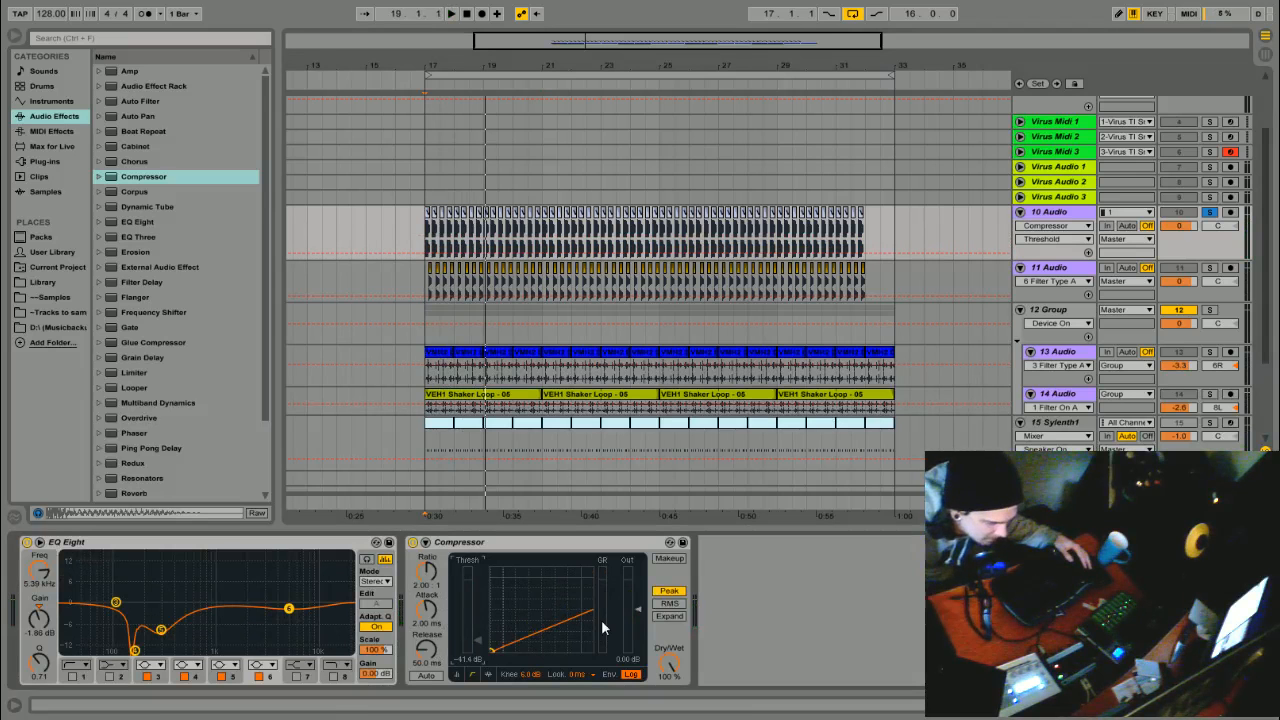
key(space)
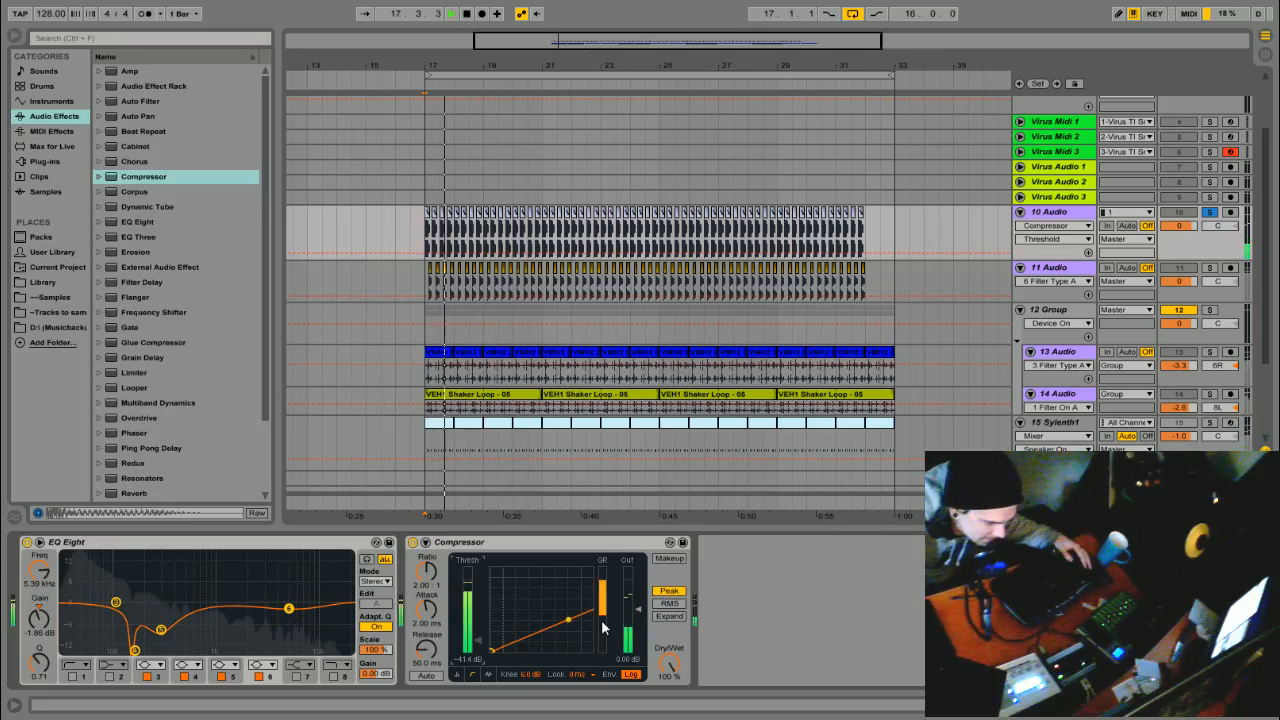
key(space)
Set the Compressor's attack to 0.01 ms and reset its release to 50.0 ms, auditioning the kick.
drag(431, 612, 441, 648)
key(space)
key(space)
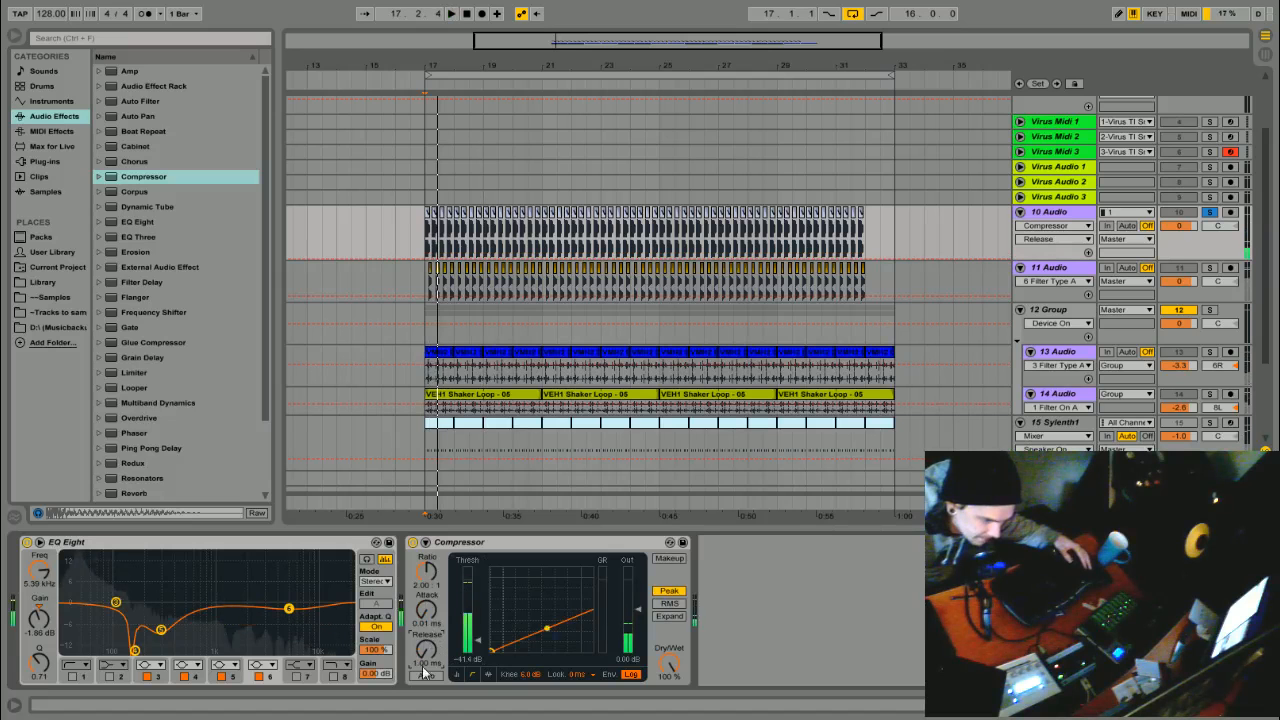
right_click(430, 662)
click(463, 706)
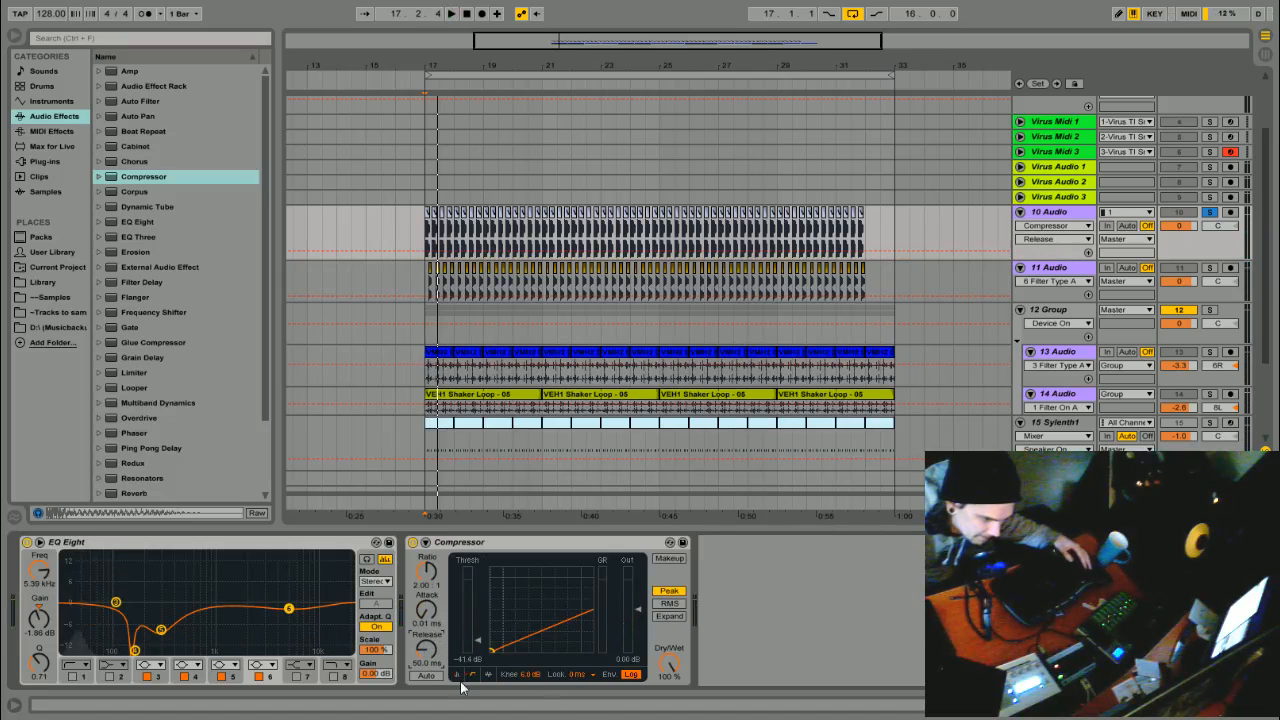
Audition the kick with a slower Compressor attack of about 13 ms, then with the attack at 0.01 ms.
click(425, 620)
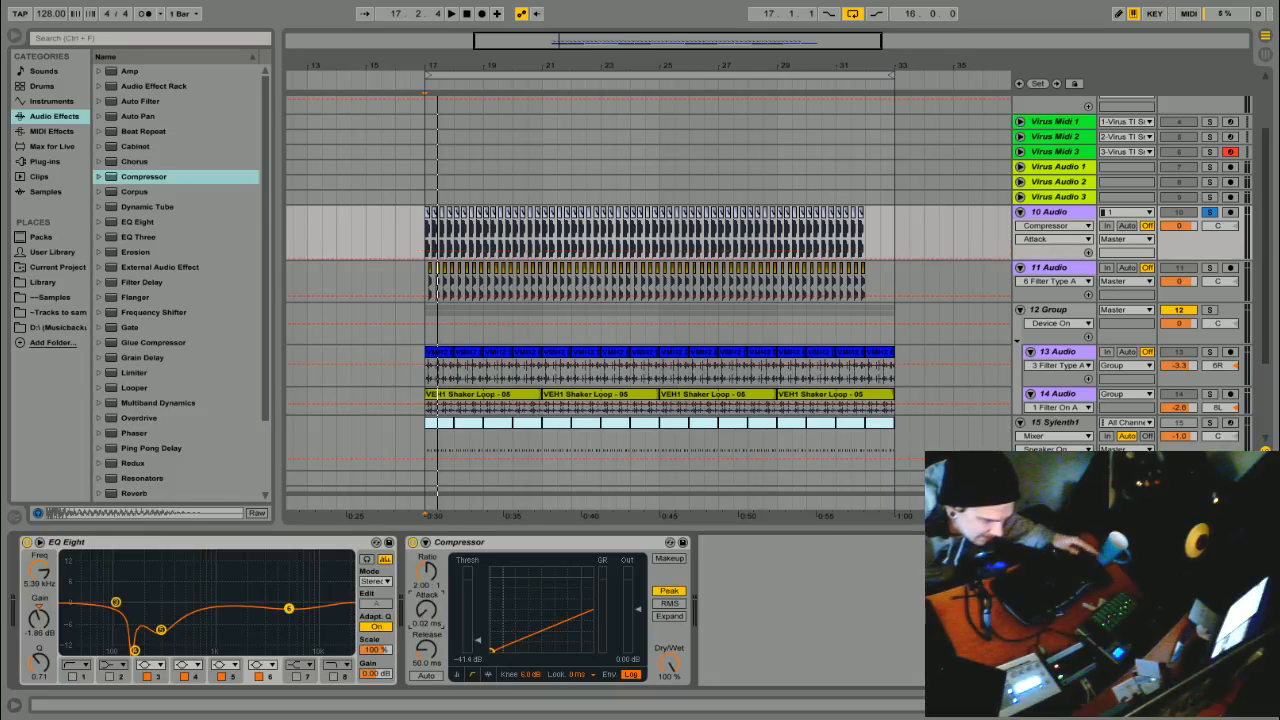
drag(425, 610, 425, 586)
key(space)
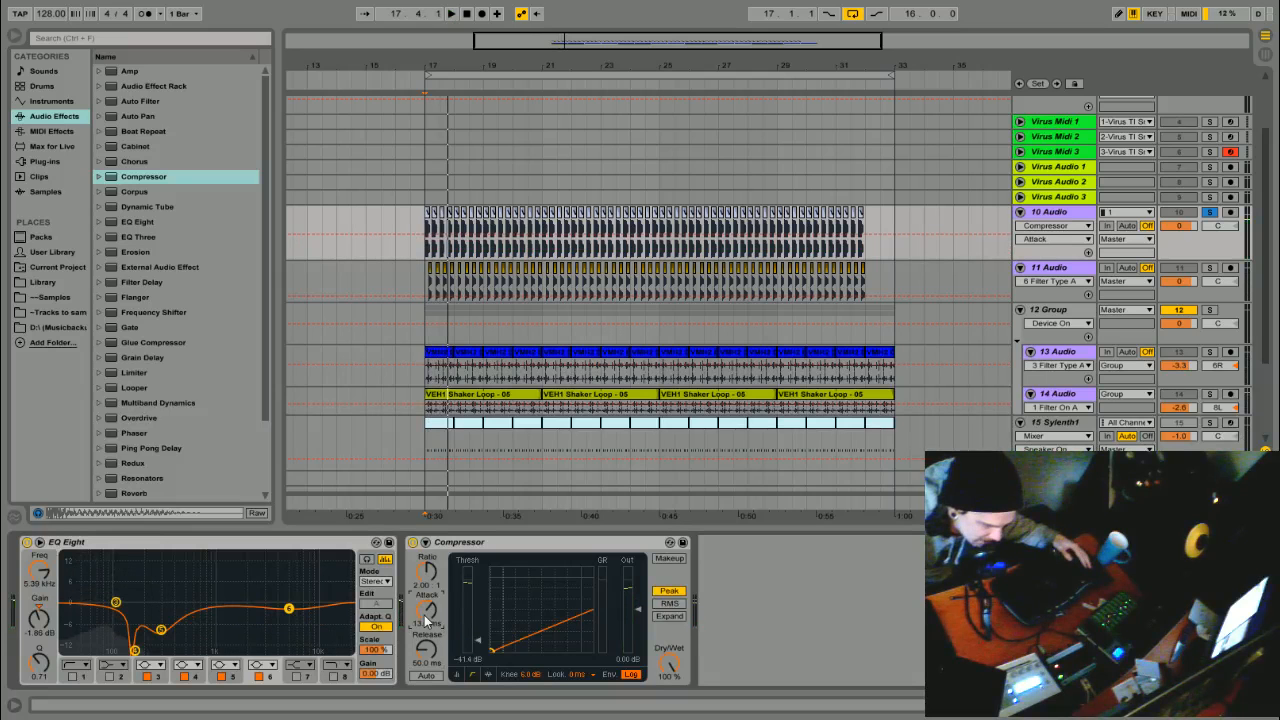
drag(427, 613, 427, 611)
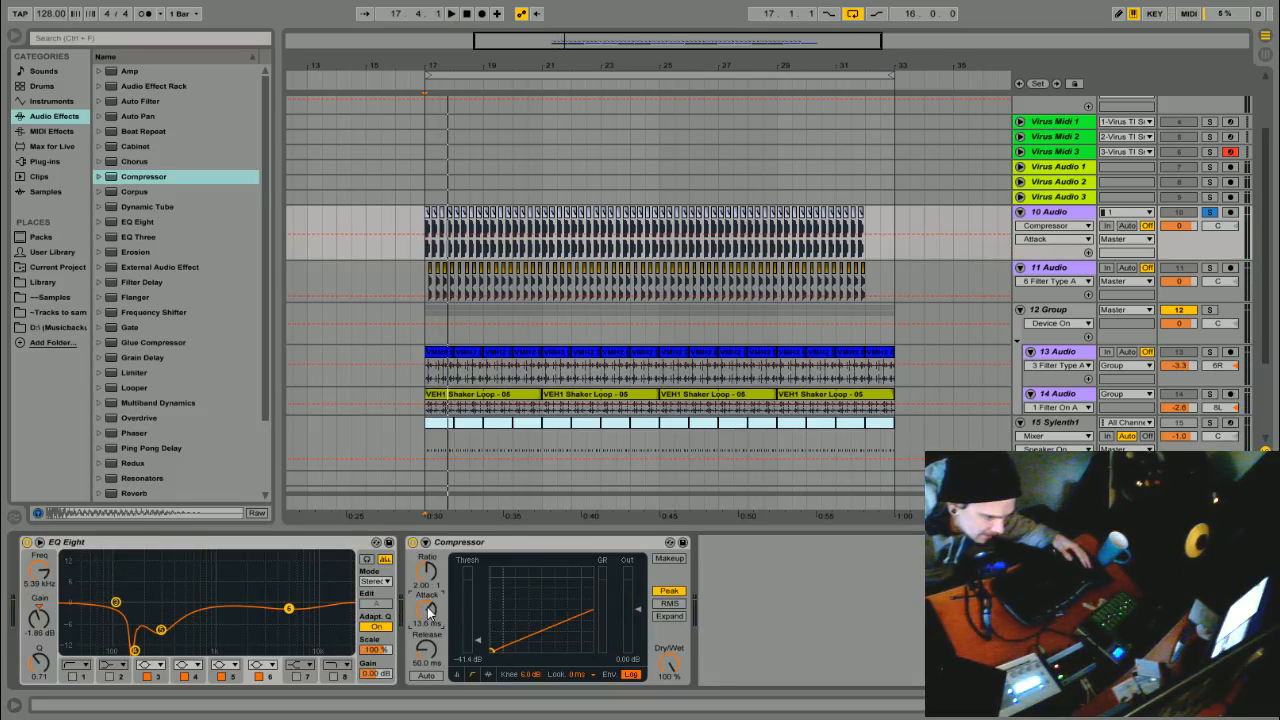
mouse_move(430, 610)
mouse_down()
mouse_move(440, 640)
mouse_move(437, 630)
mouse_up()
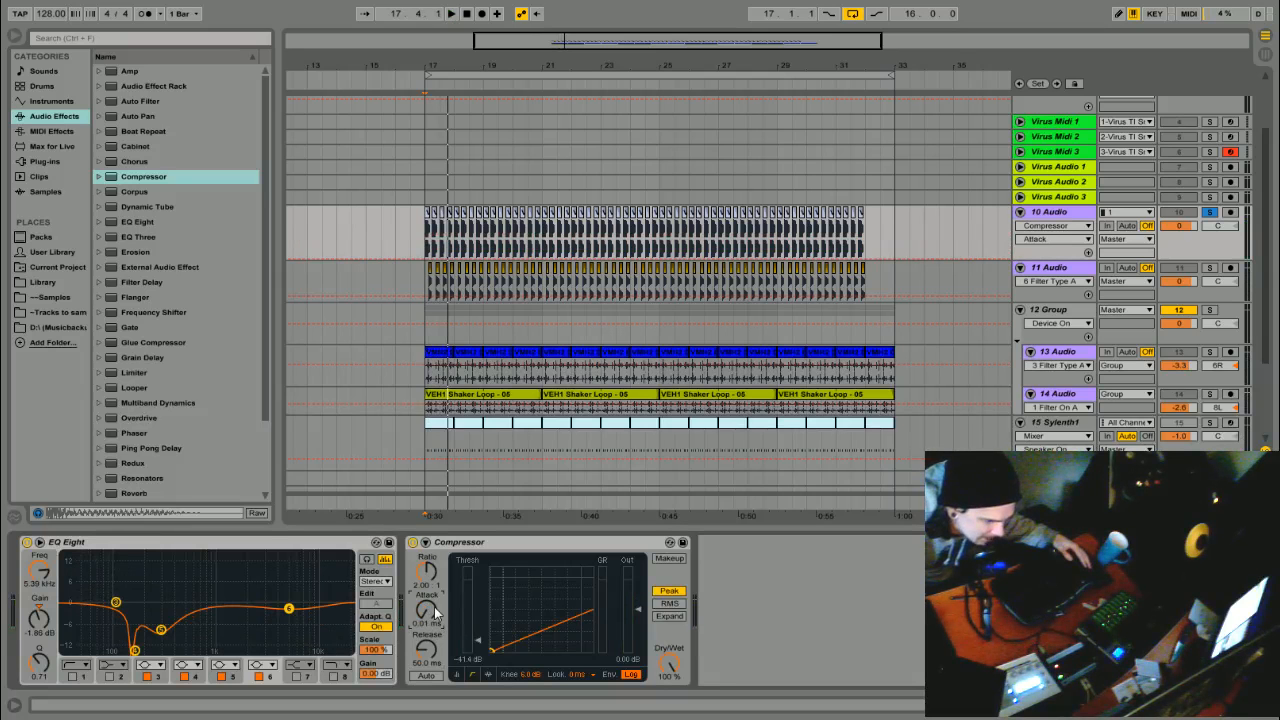
key(space)
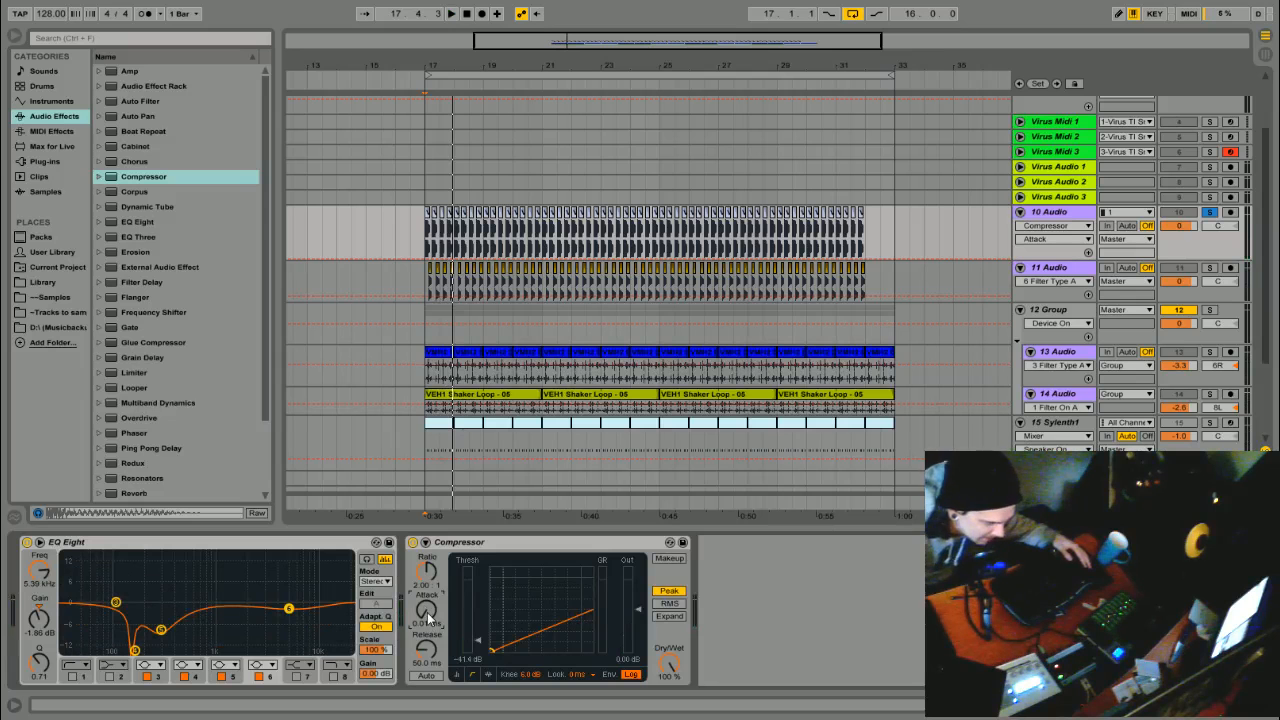
Raise the Compressor's attack to 34.0 ms while the kick plays, then stop playback.
key(space)
drag(432, 612, 432, 526)
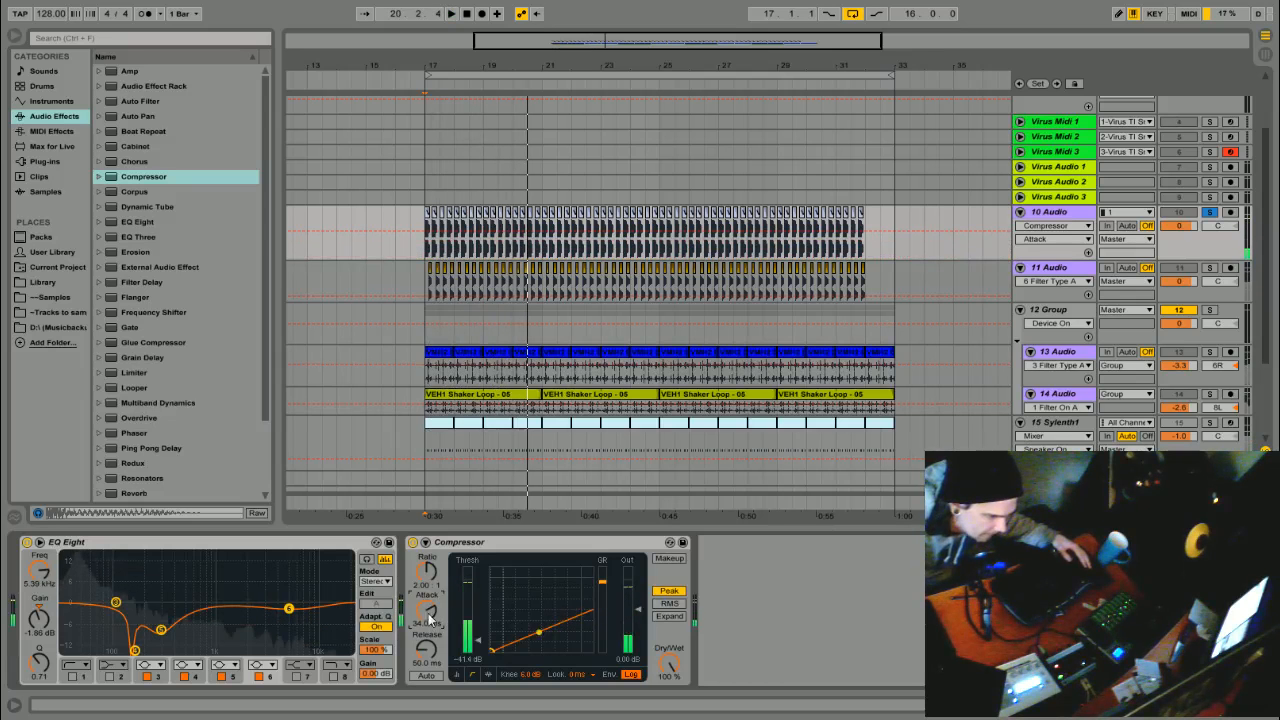
key(space)
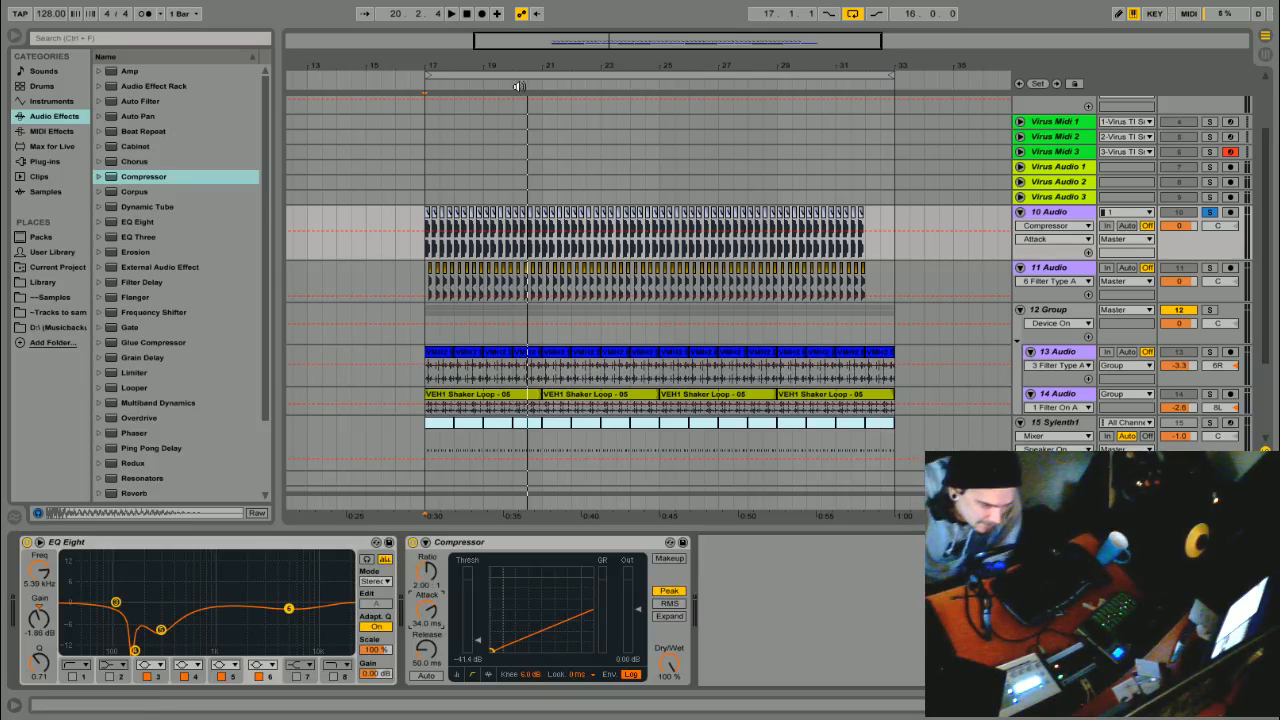
Zoom in on the first bassdrum clip at bar 17 and highlight its body and its initial transient.
drag(430, 66, 697, 400)
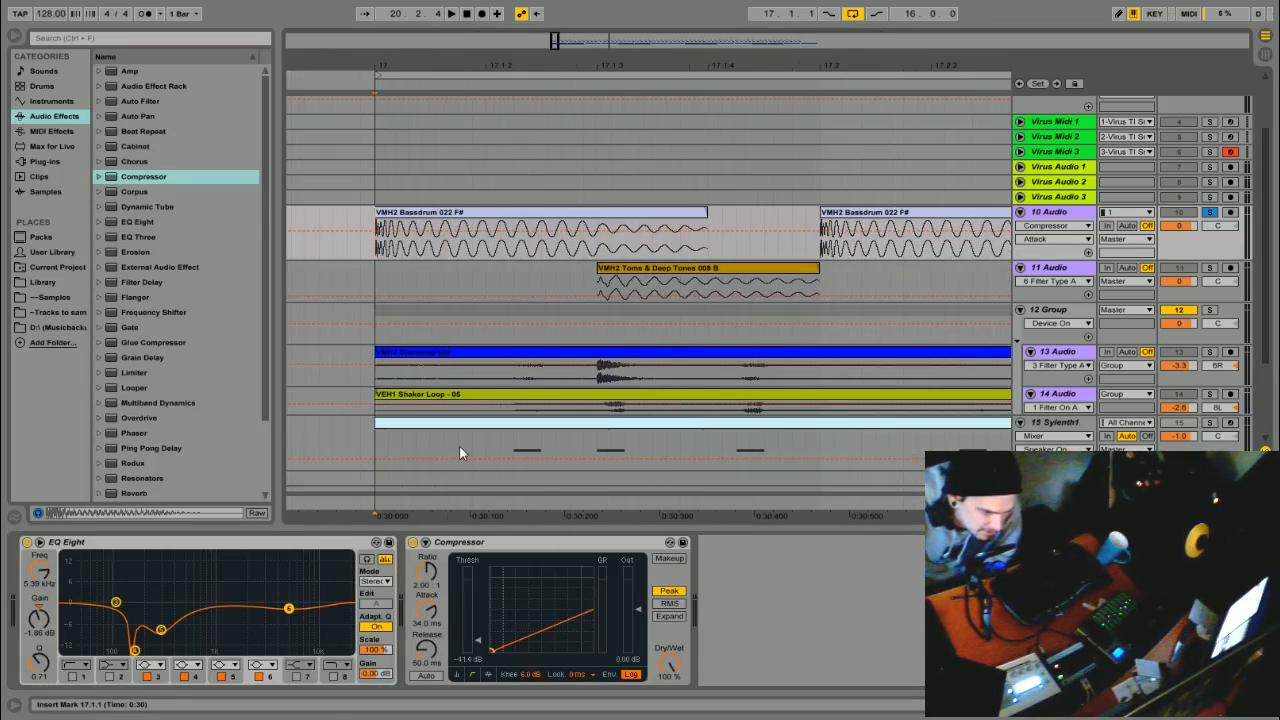
drag(374, 249, 732, 243)
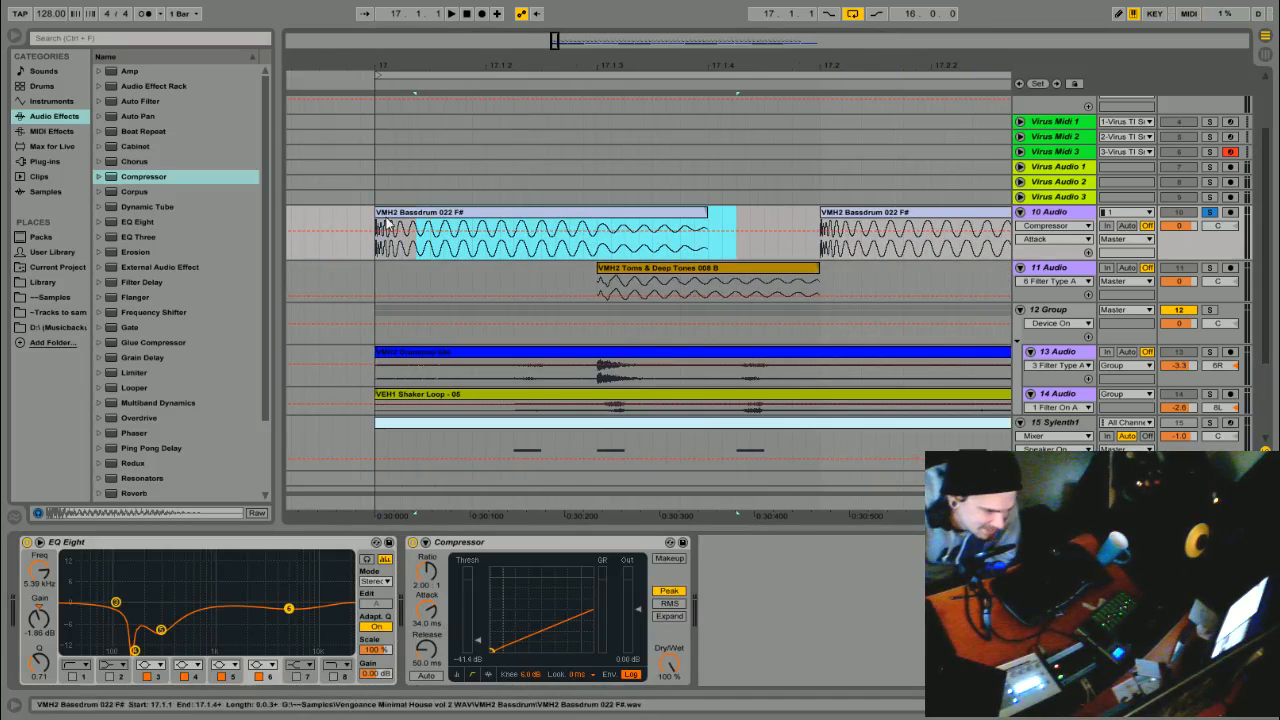
drag(377, 252, 708, 249)
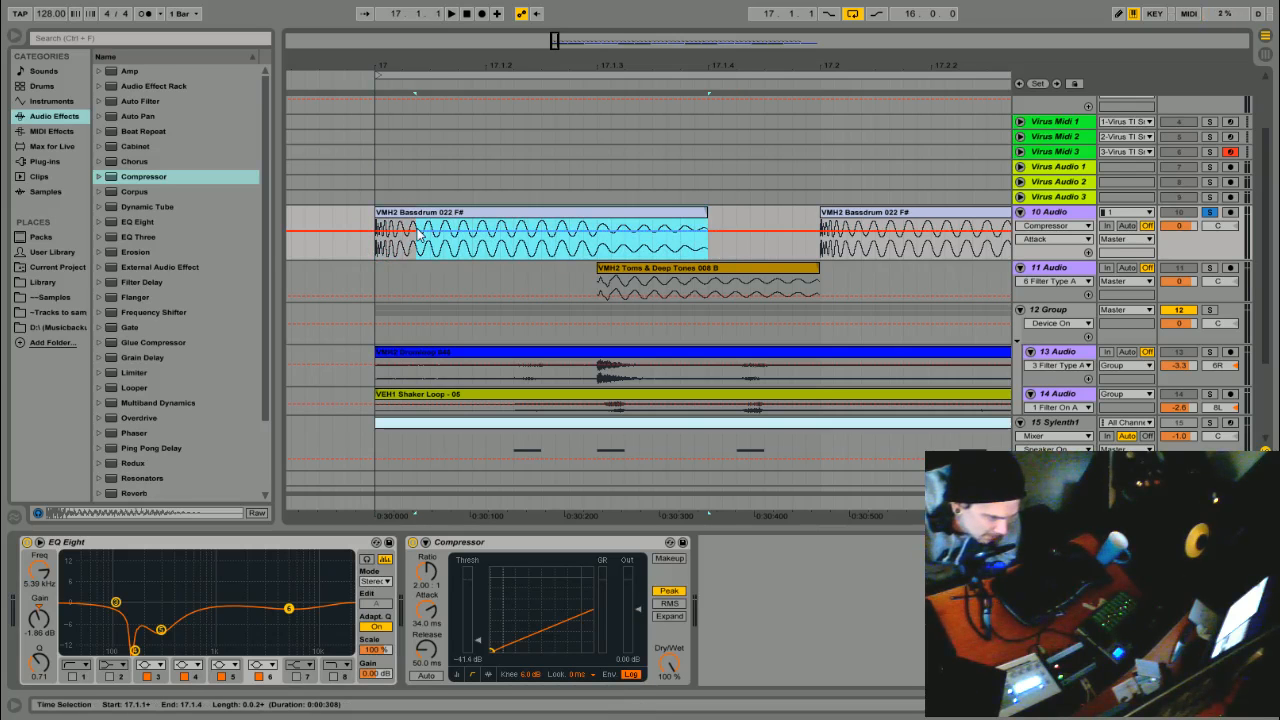
drag(374, 252, 420, 255)
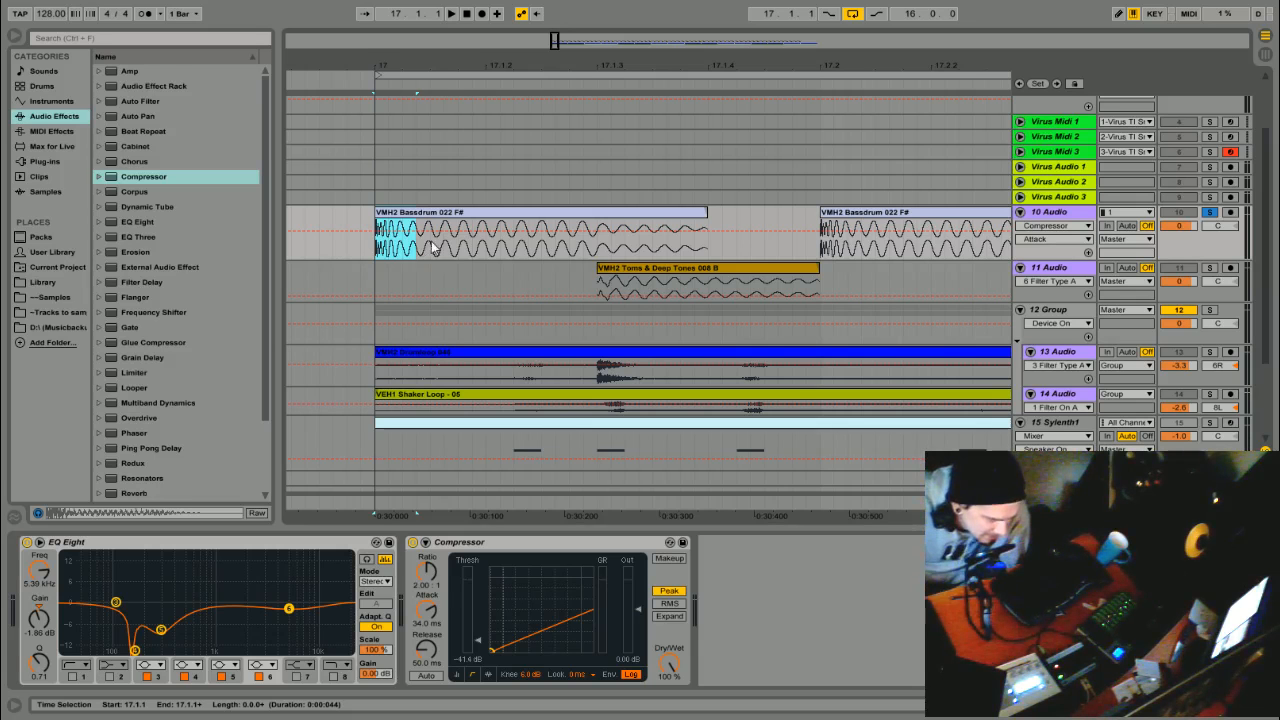
drag(379, 248, 416, 248)
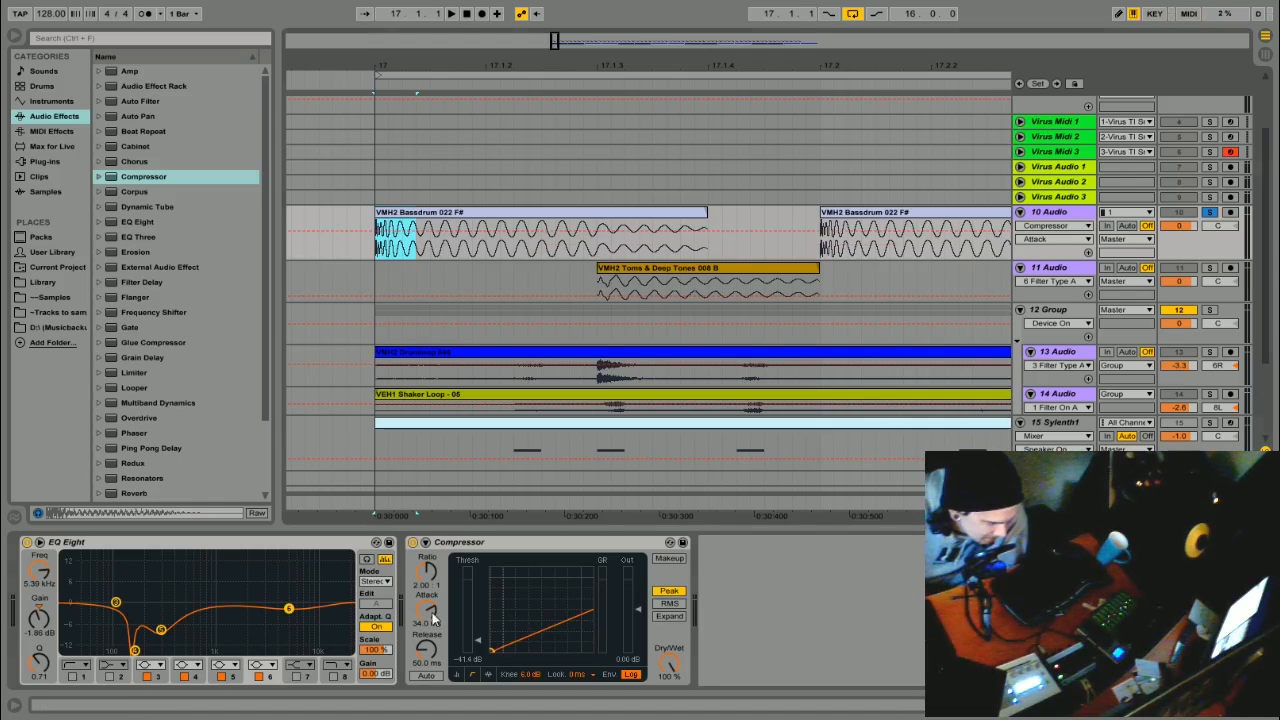
Sweep the Compressor's attack between its shortest and longest times and settle it at 0.27 ms.
drag(427, 611, 427, 660)
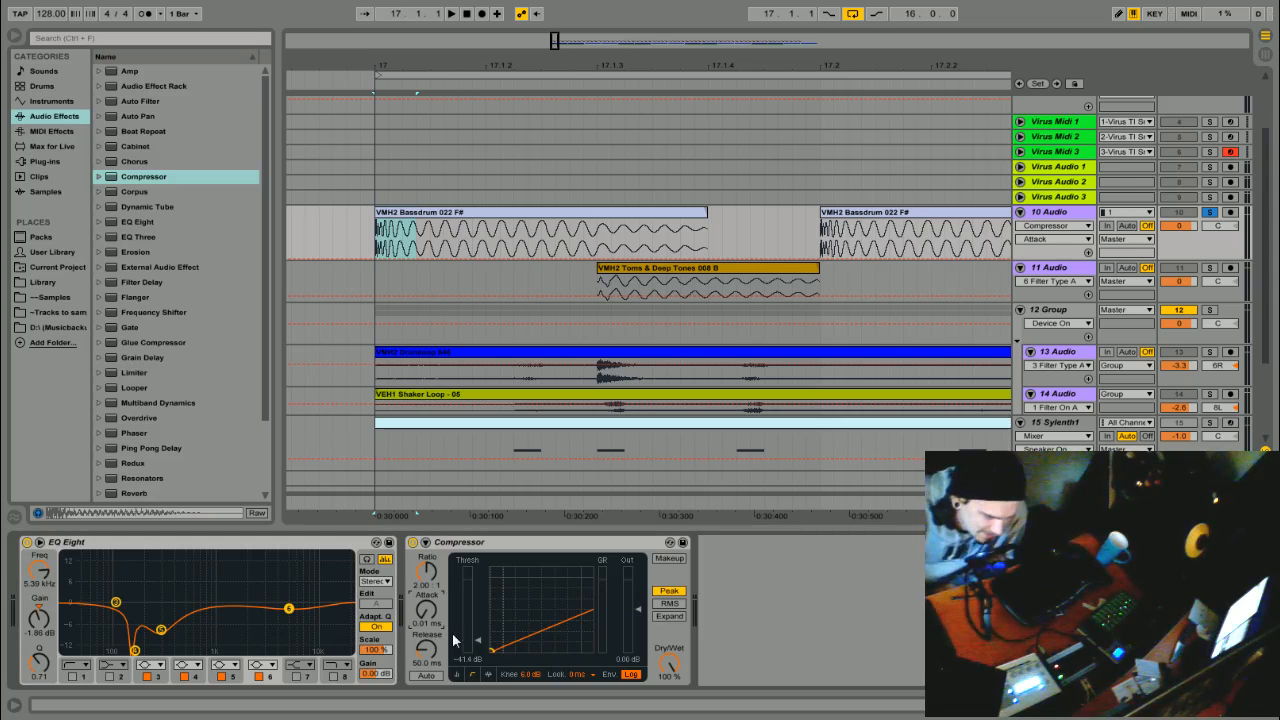
drag(424, 608, 424, 498)
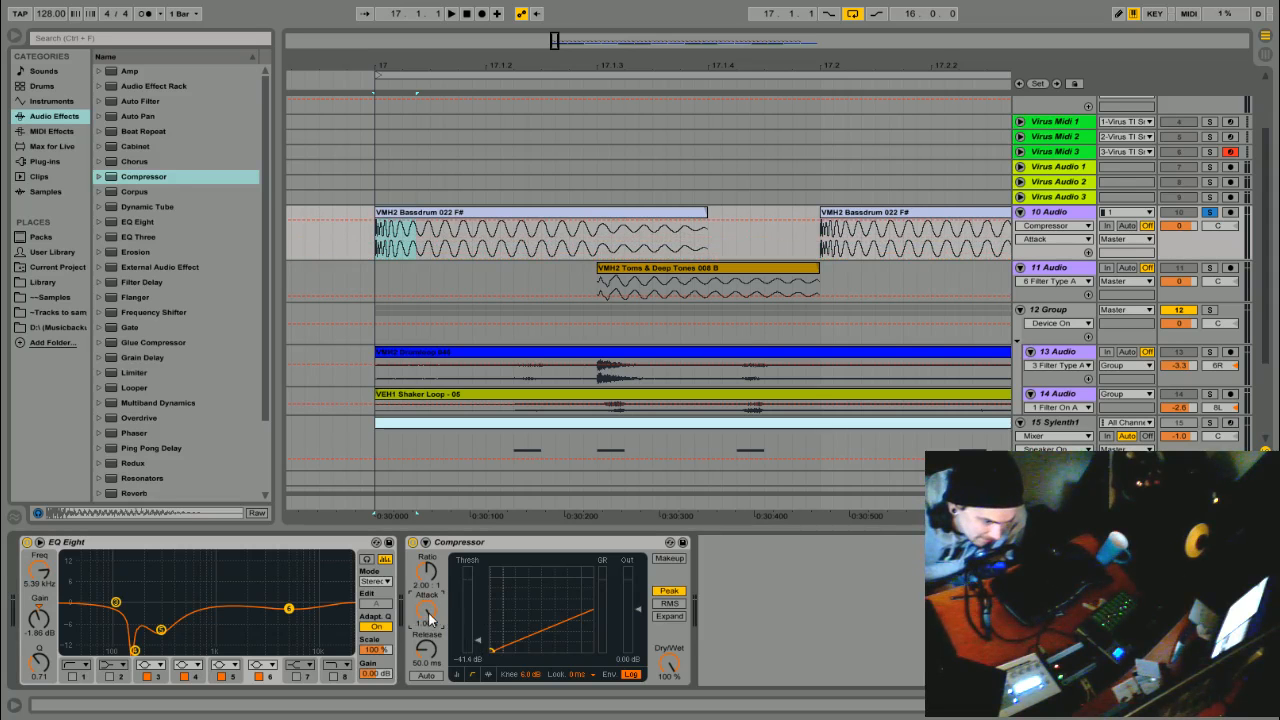
drag(429, 613, 429, 700)
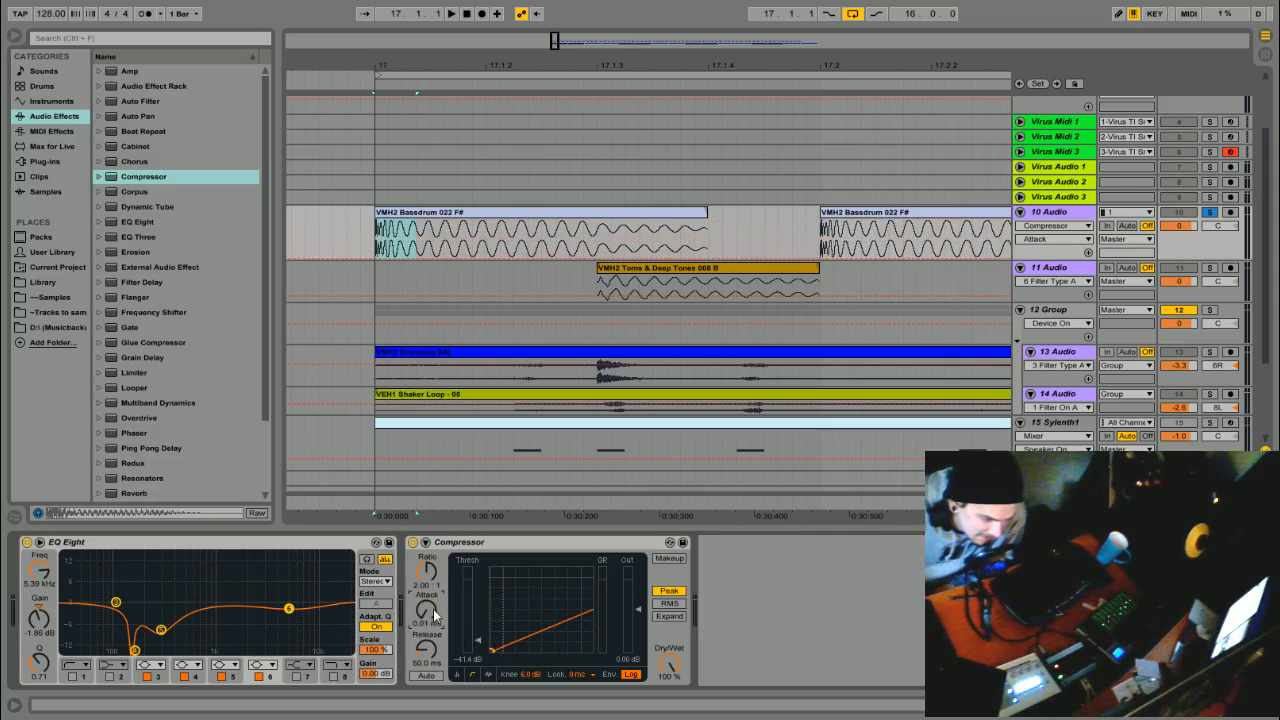
drag(434, 614, 434, 598)
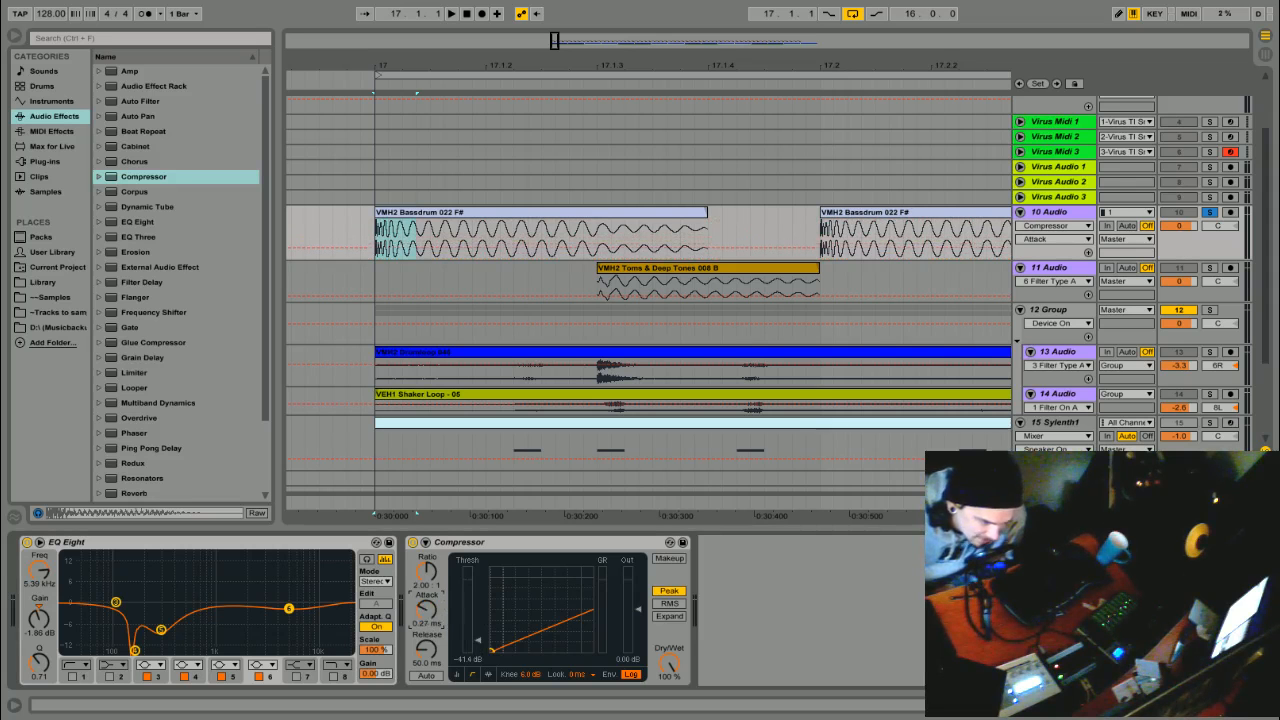
Set the Compressor's threshold to -16.8 dB and attack to 4.16 ms during playback, and switch it to the activity view.
drag(491, 650, 566, 590)
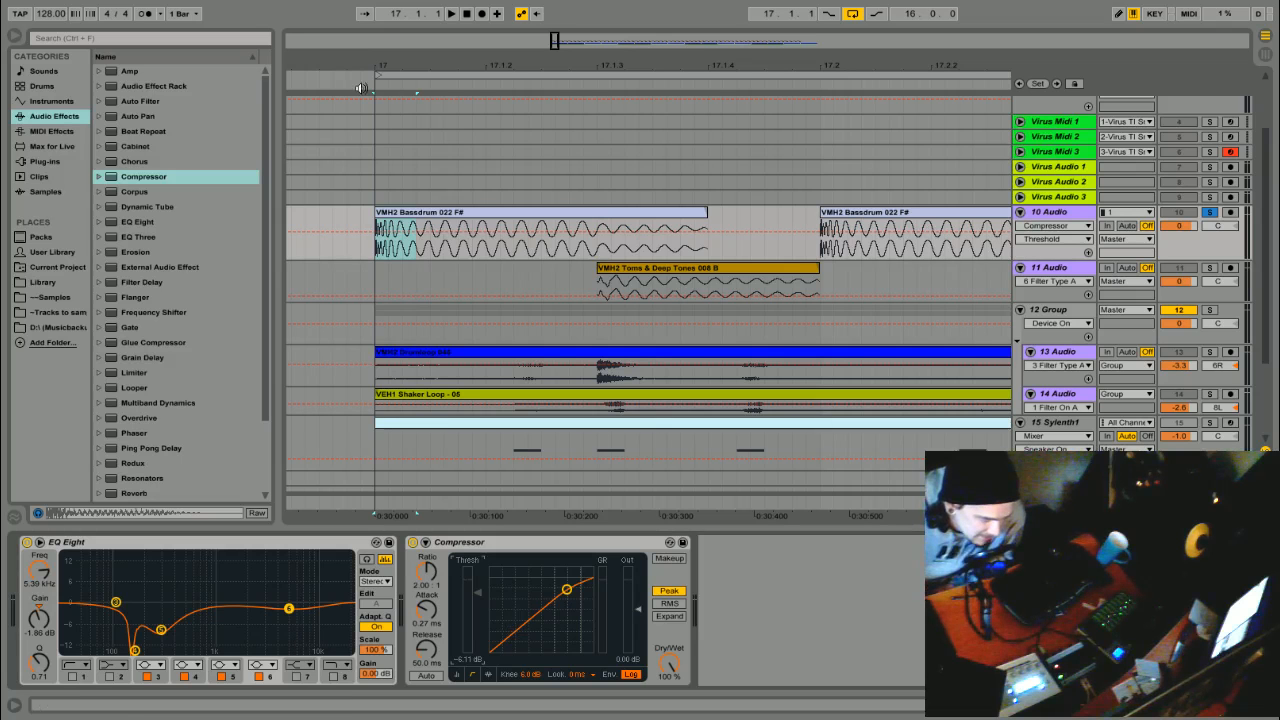
key(space)
drag(478, 594, 478, 622)
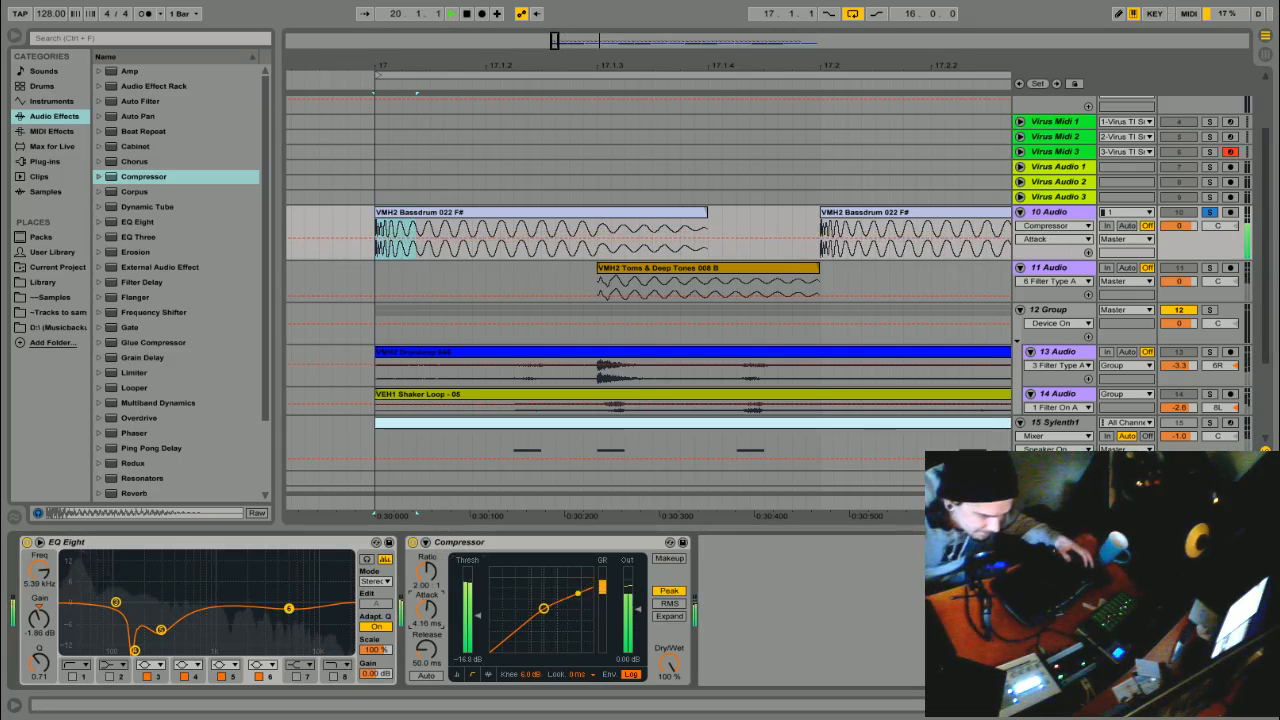
drag(433, 618, 433, 598)
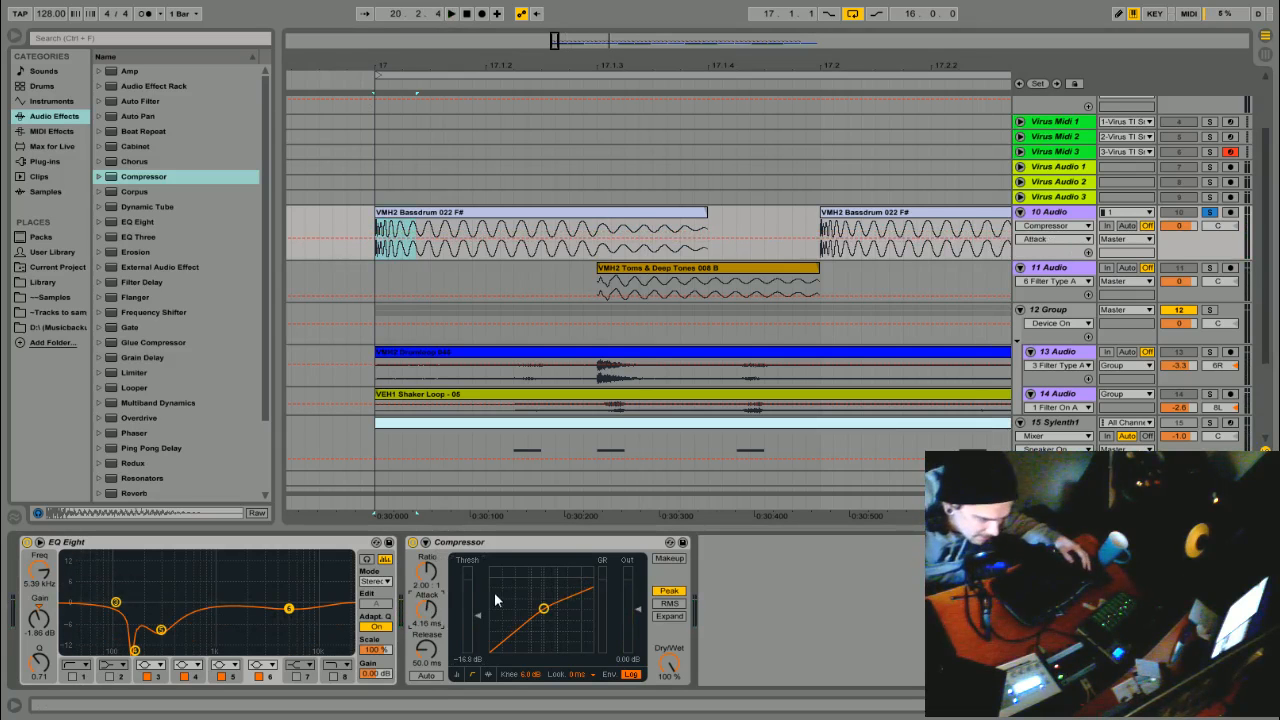
click(488, 674)
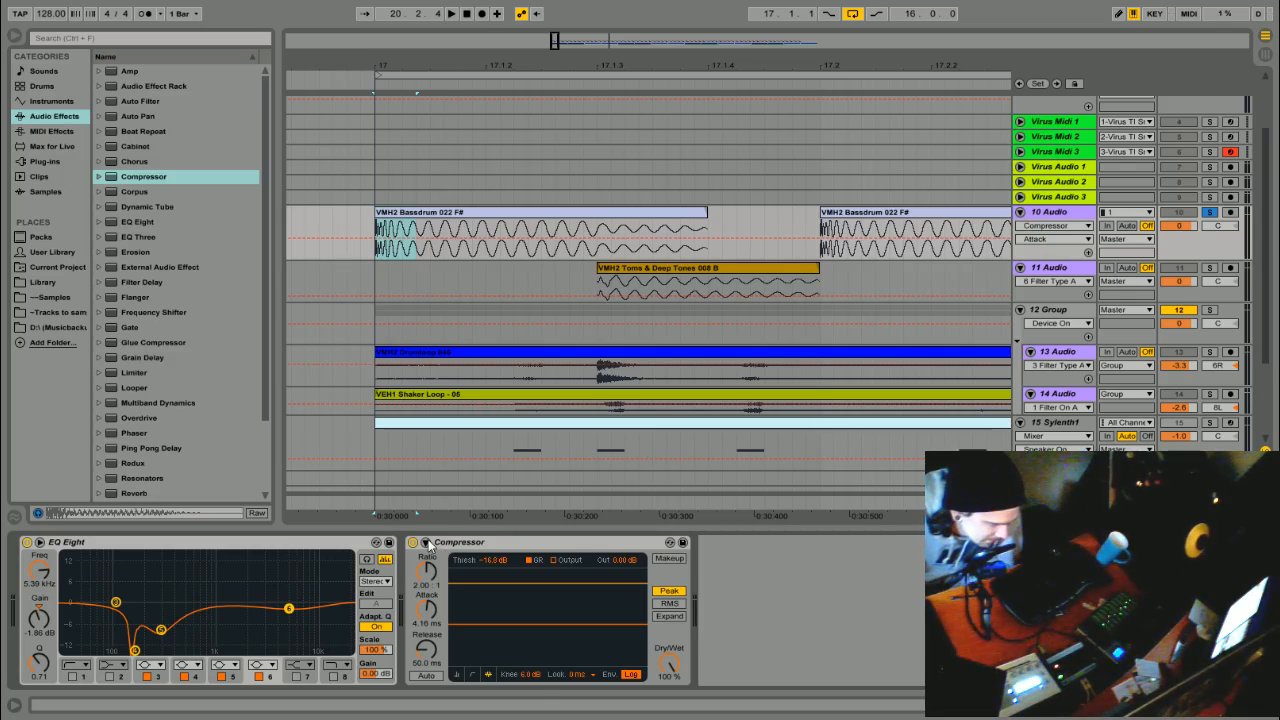
Solo the 11 Audio track and play it from bar 17 to examine its sidechain Compressor's gain reduction.
click(1184, 291)
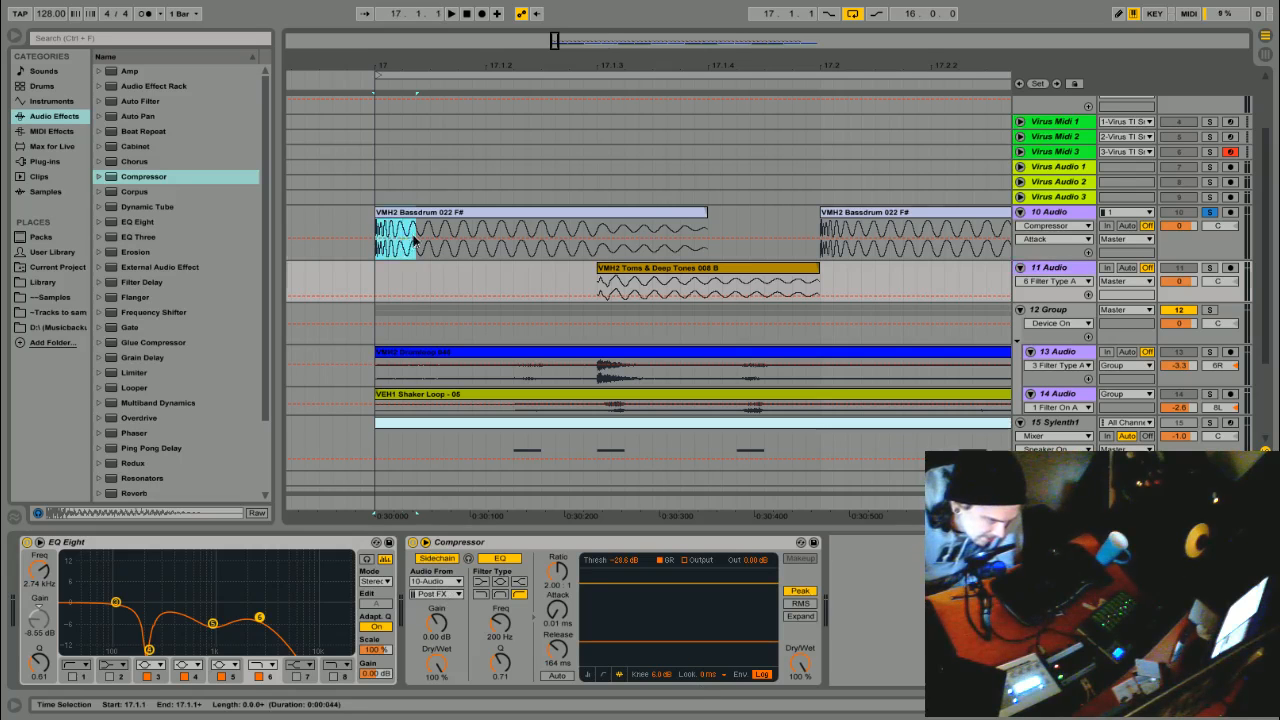
click(376, 231)
click(1209, 268)
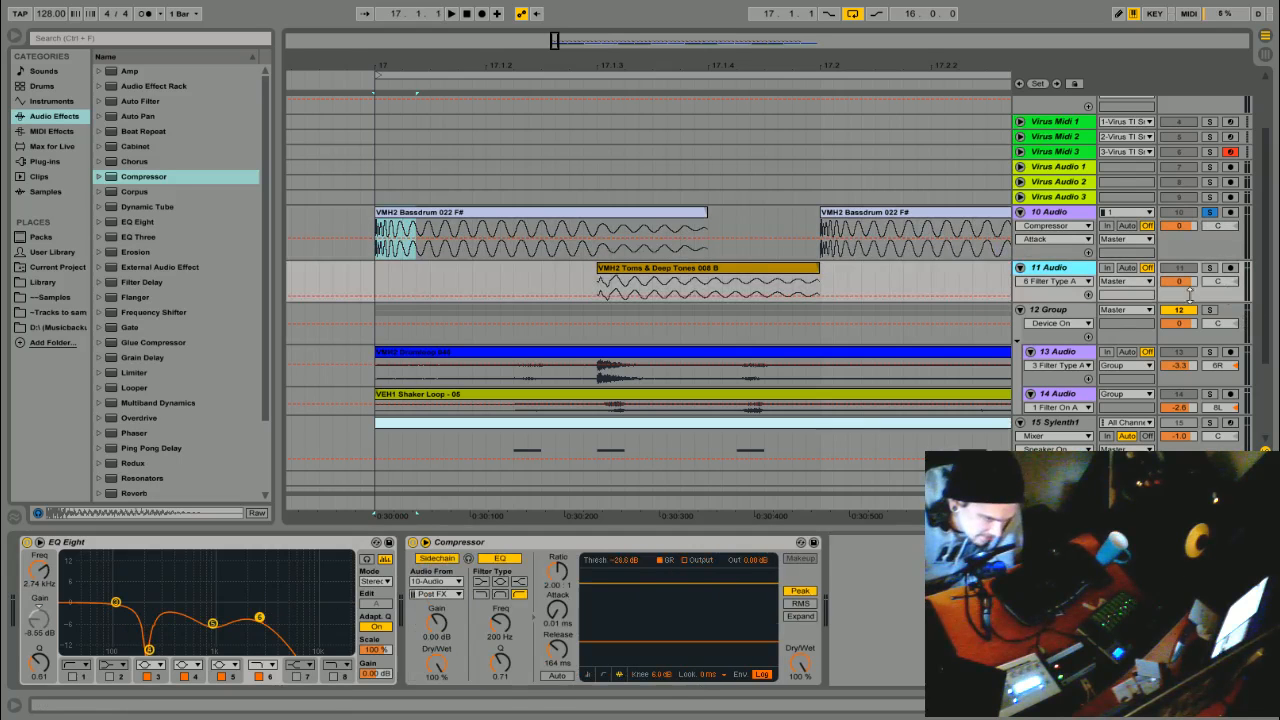
key(space)
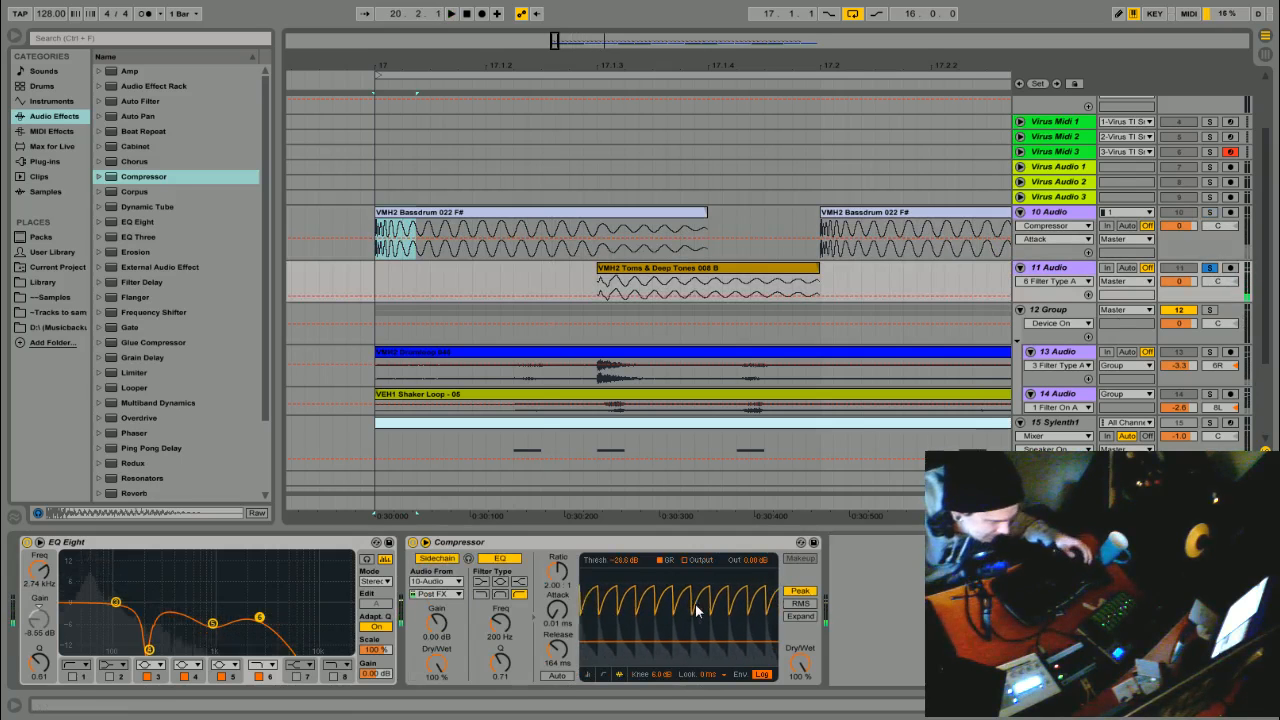
key(space)
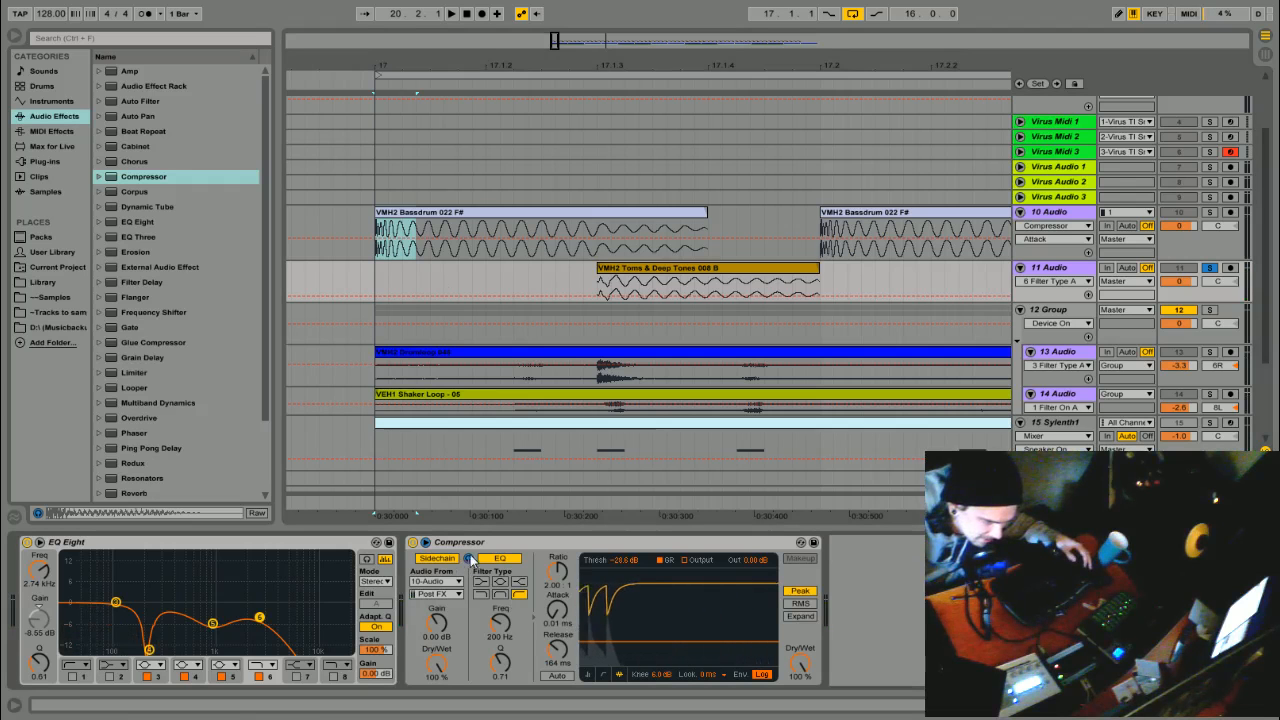
Replay 11 Audio from bar 17 and set its sidechain Compressor's attack to 0.01 ms.
click(373, 275)
key(space)
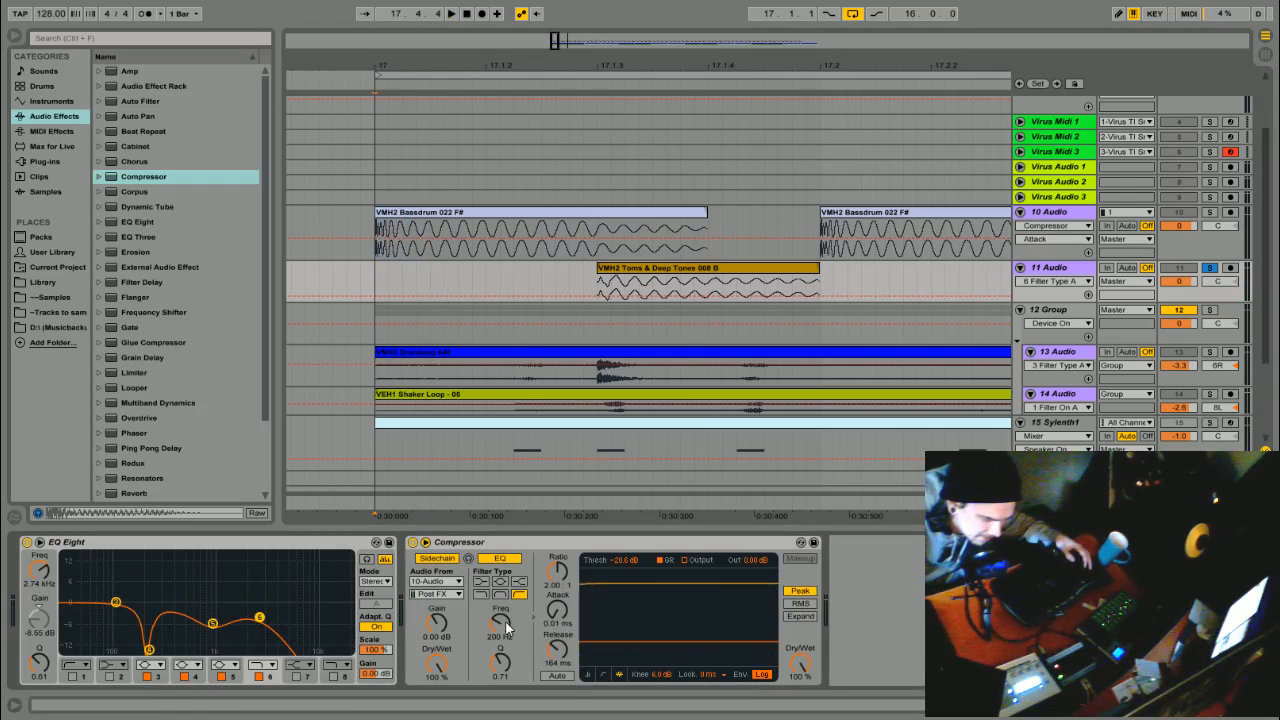
click(558, 612)
key(space)
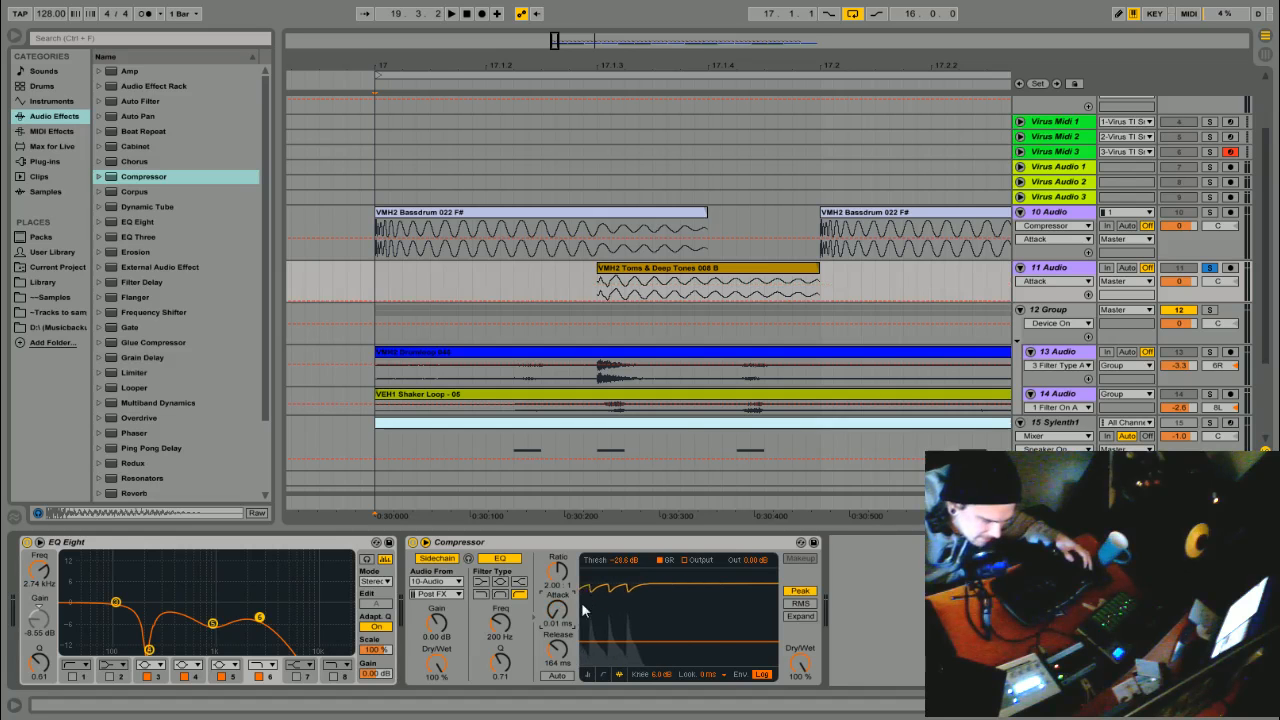
drag(557, 609, 552, 634)
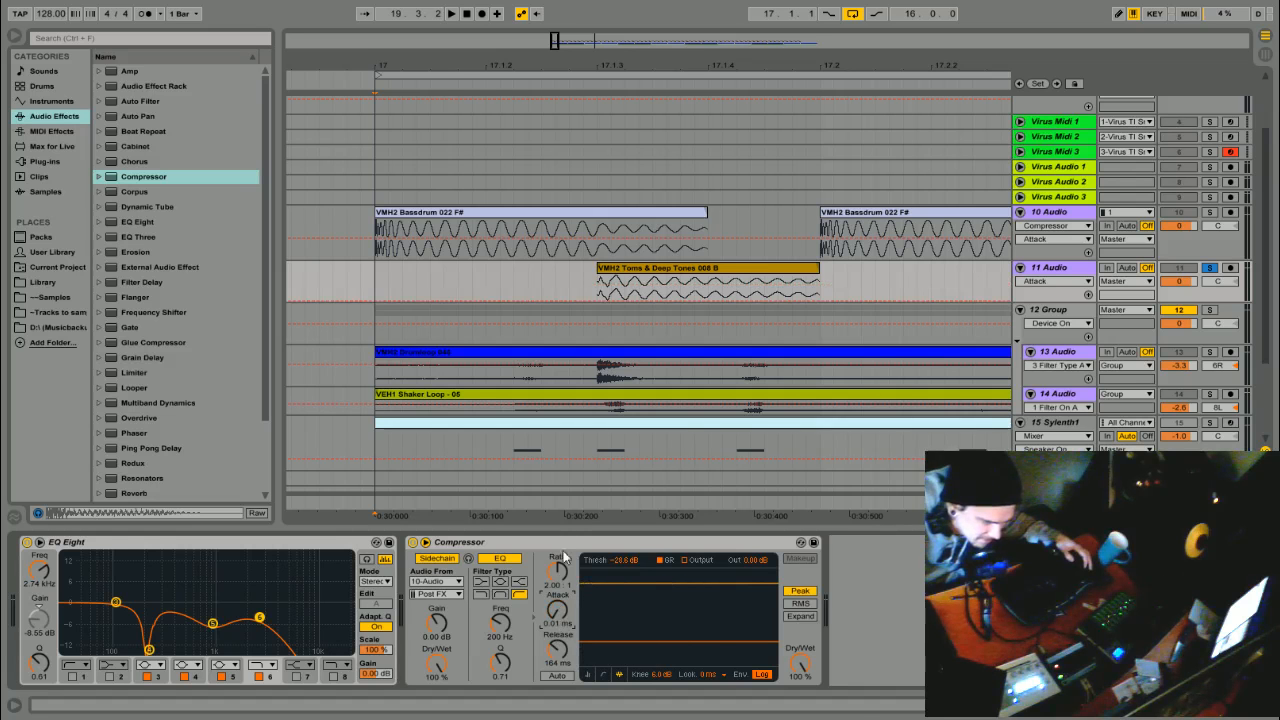
Solo 10 Audio, play it from bar 17 and lower its Compressor's threshold to -23.5 dB.
click(1183, 246)
click(1210, 213)
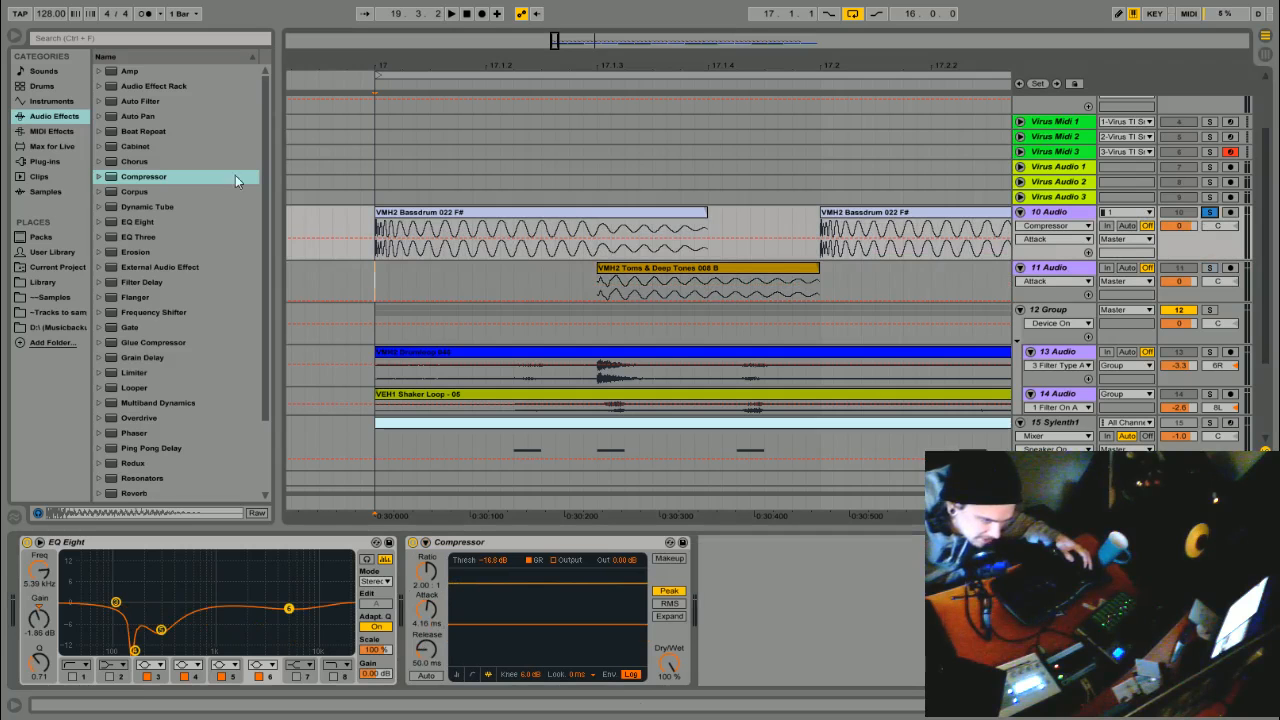
click(405, 213)
key(space)
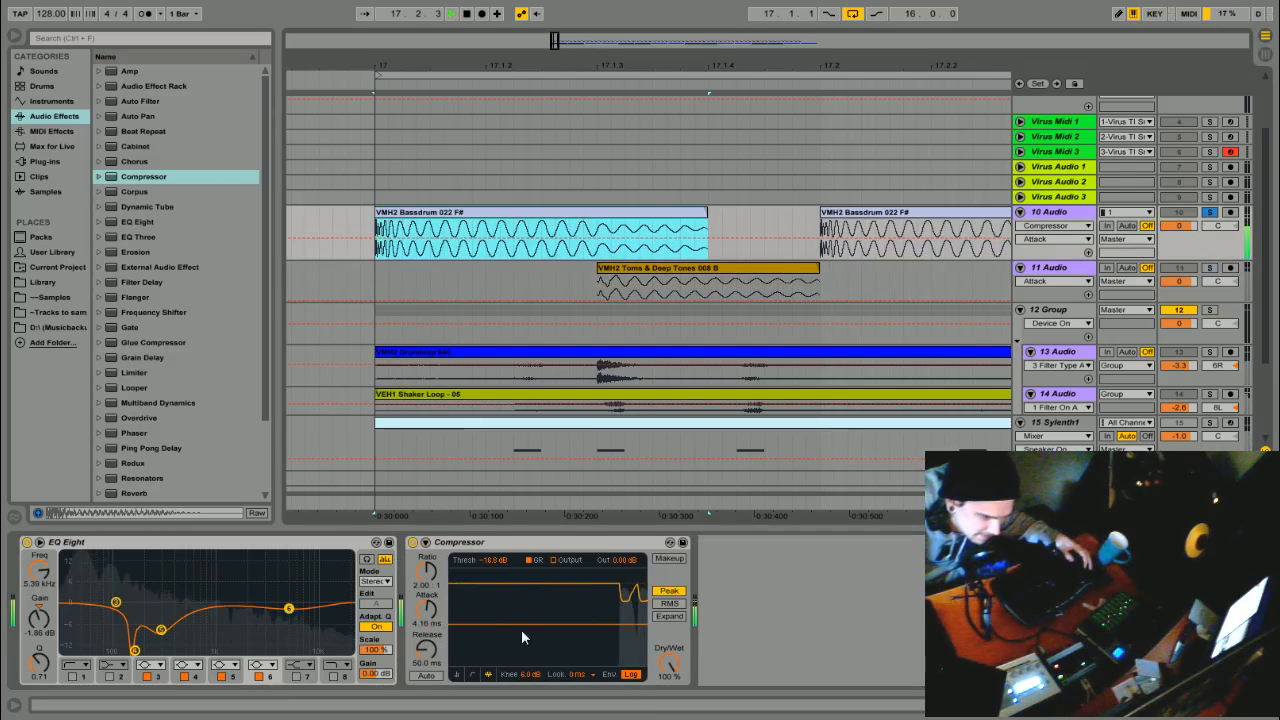
drag(522, 625, 522, 637)
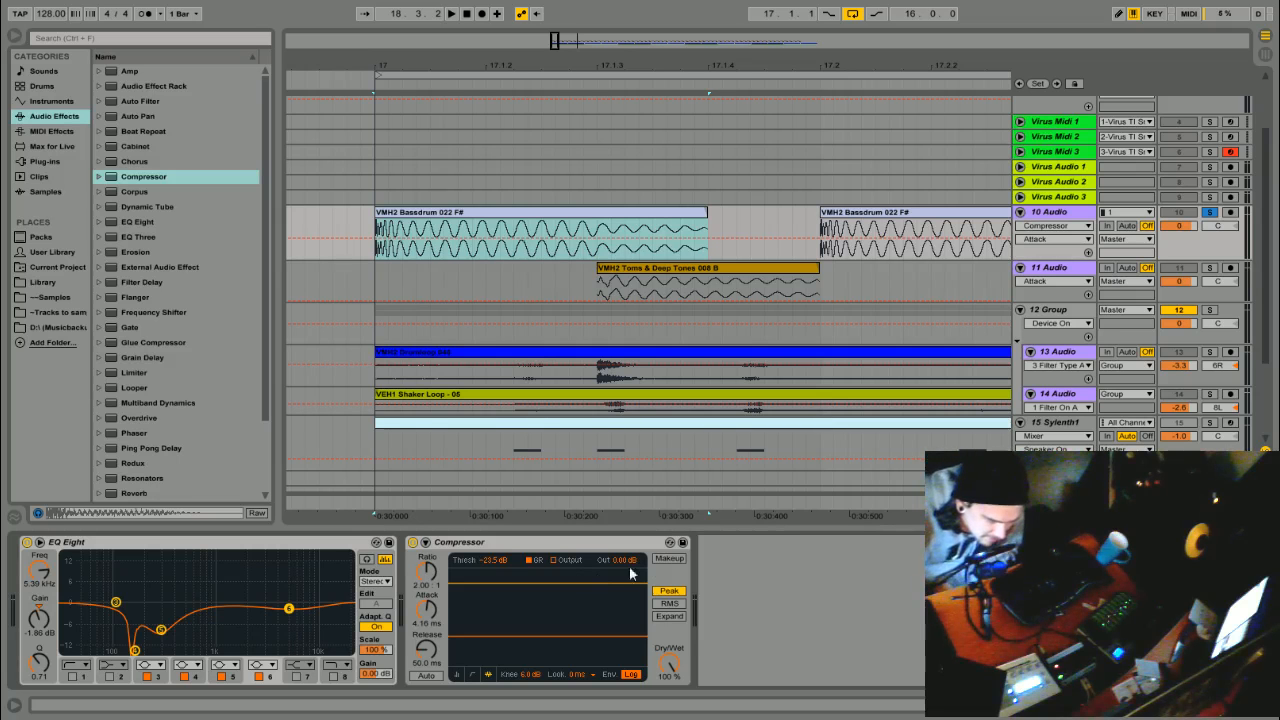
Enable the kick Compressor's makeup gain and compare the sound during playback by toggling makeup and bypassing the Compressor.
click(669, 558)
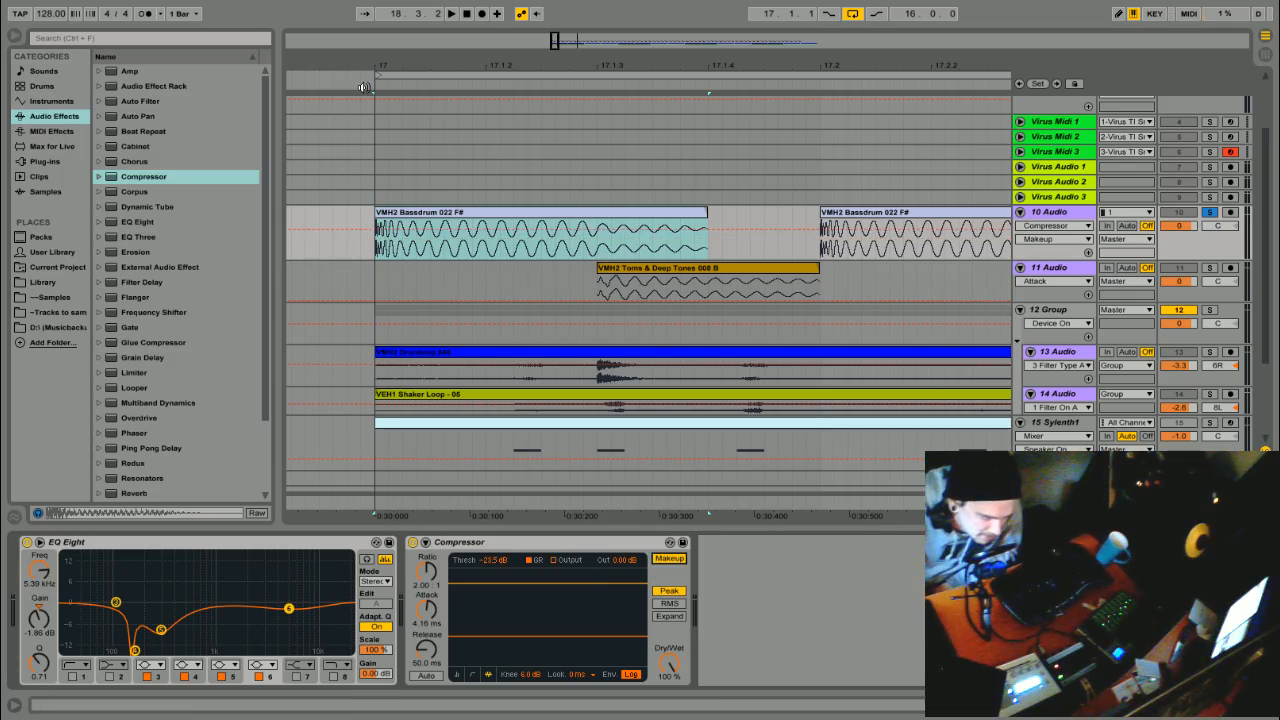
click(364, 87)
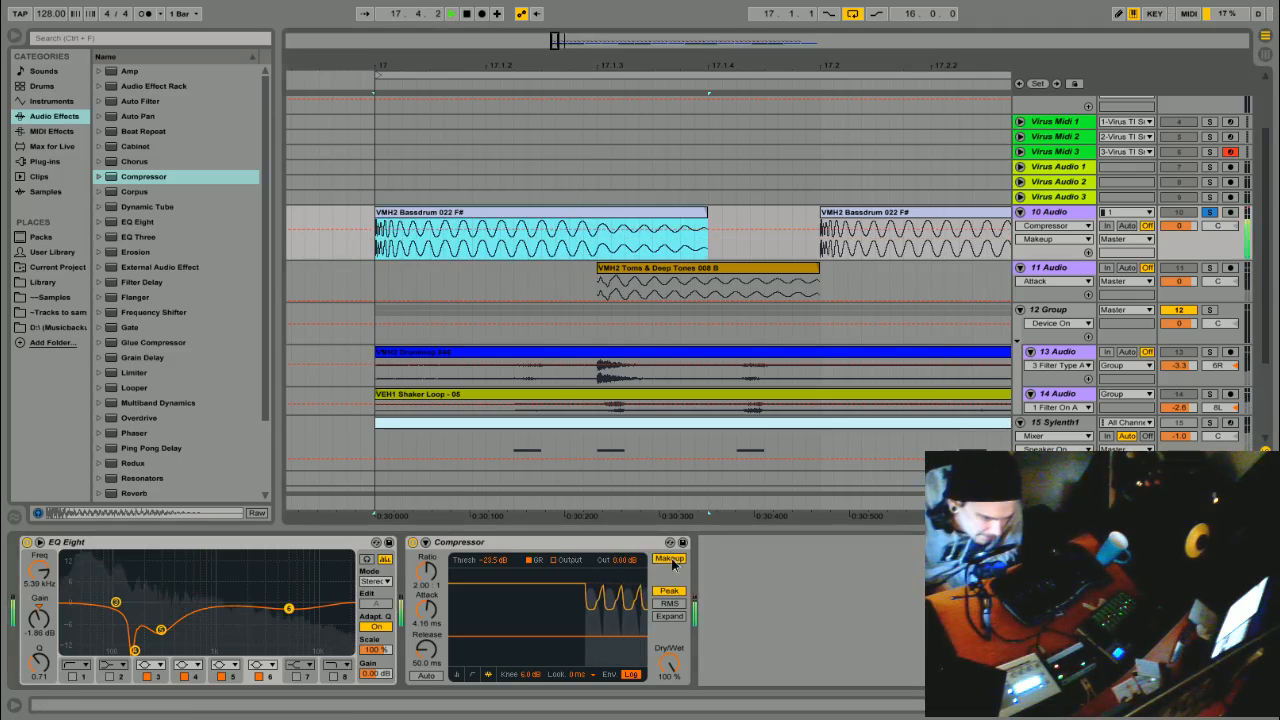
click(672, 561)
click(672, 561)
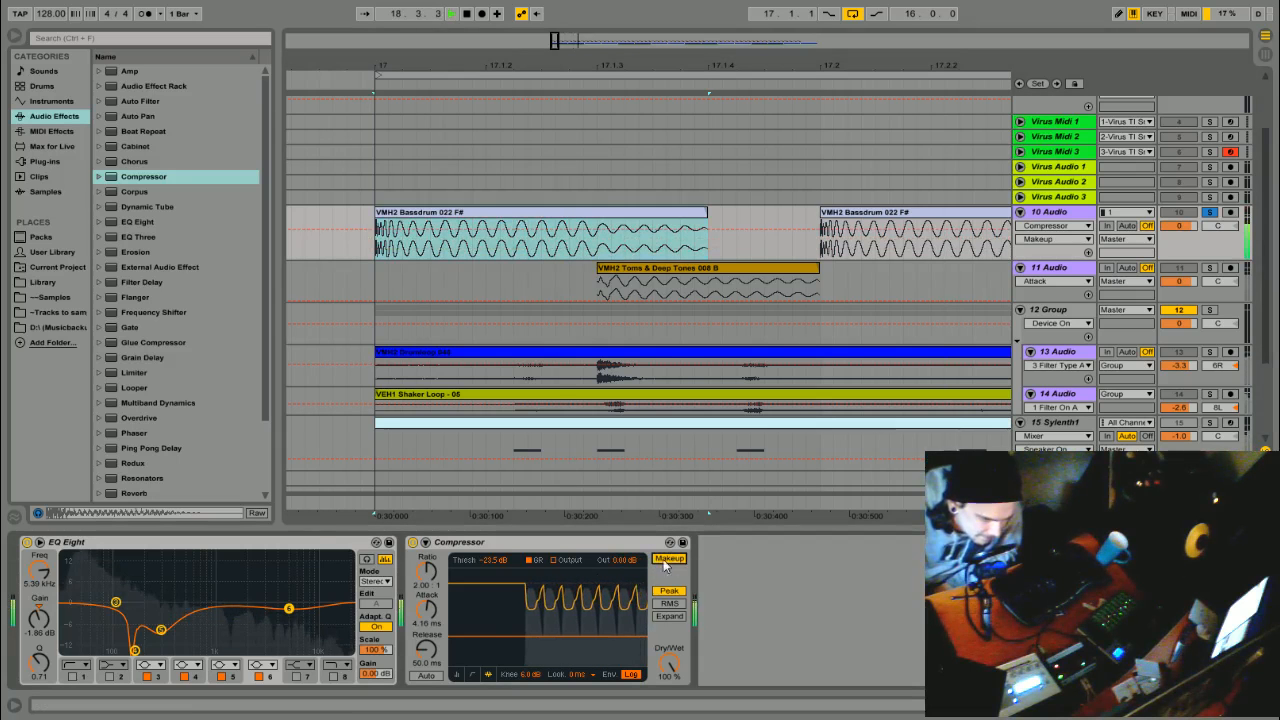
click(411, 541)
click(411, 541)
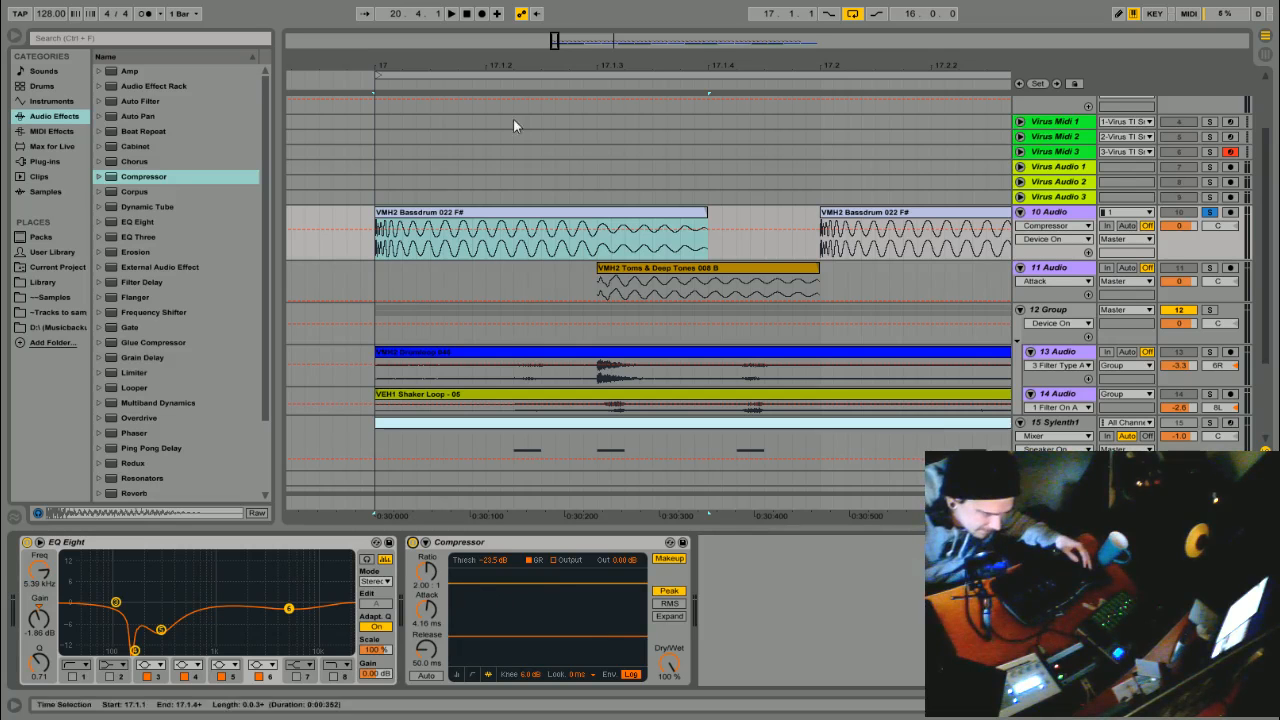
Solo 13 Audio and copy its one-bar drumloop clip at bar 17 to bar 49 on 18 Audio.
drag(552, 42, 552, 14)
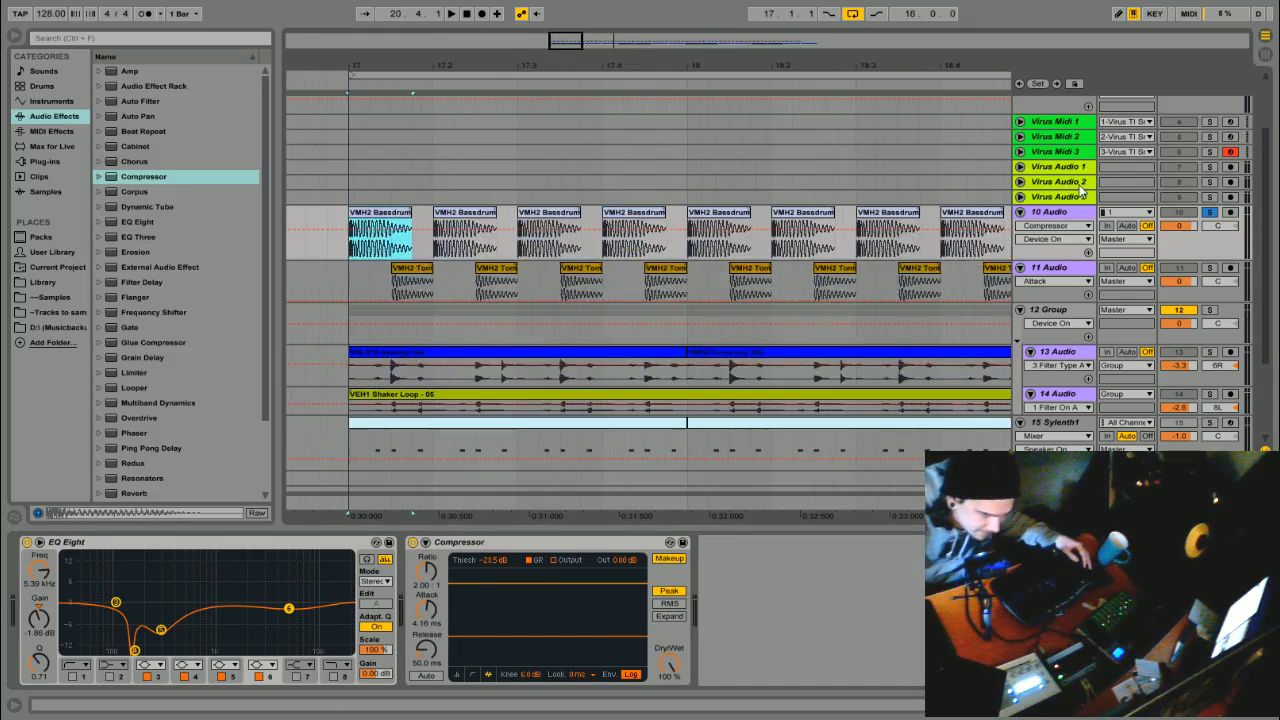
click(1212, 366)
click(1211, 354)
click(511, 354)
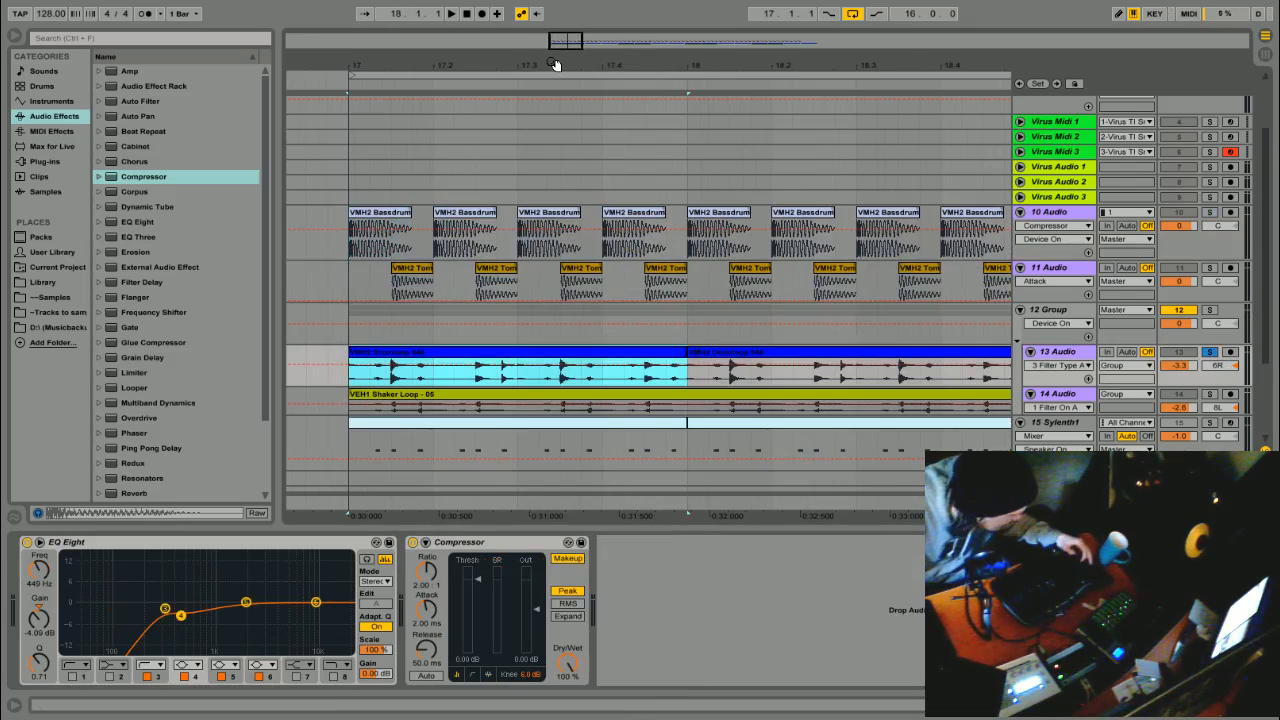
drag(655, 60, 499, 12)
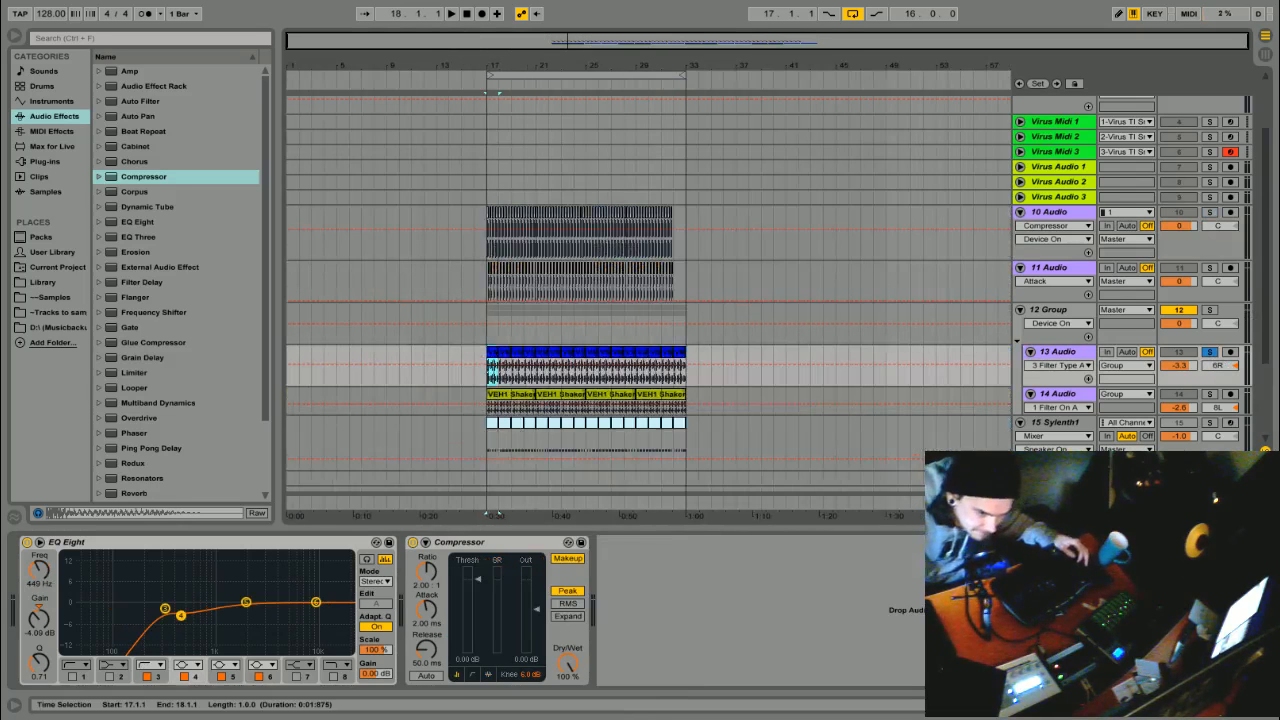
scroll(891, 388, down, 3)
click(1043, 417)
click(886, 429)
key(ctrl+v)
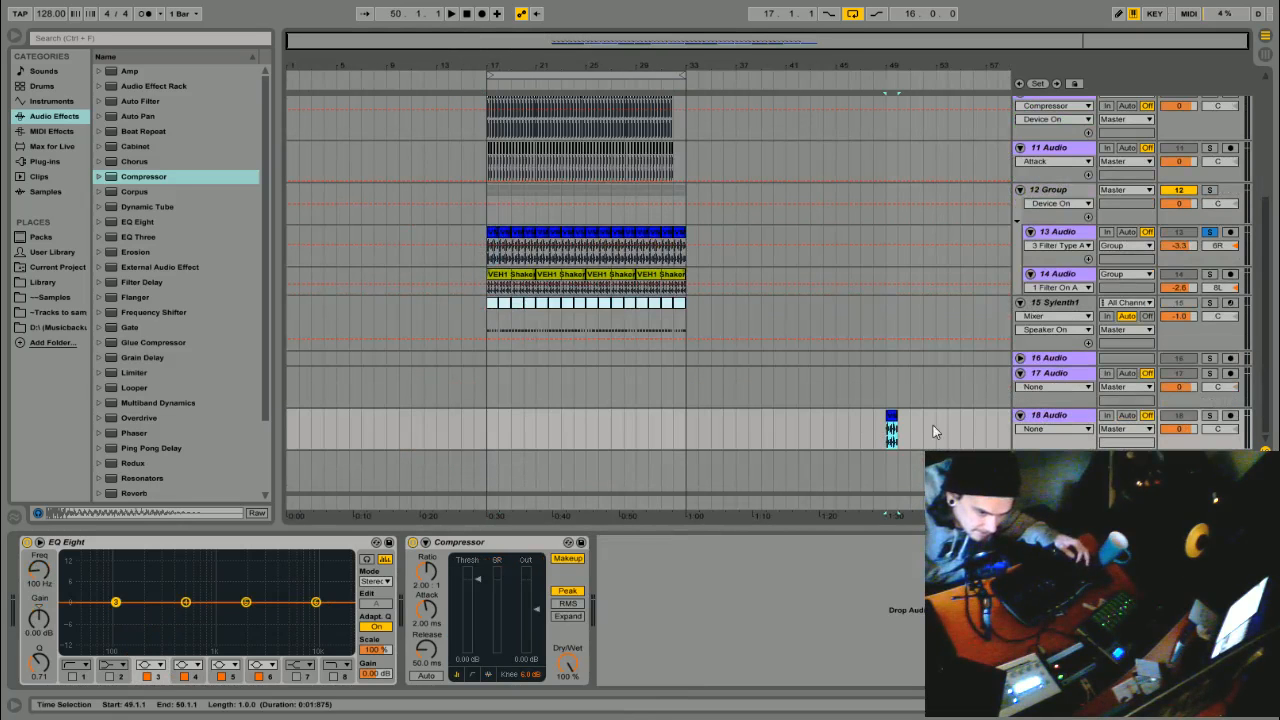
Enlarge the 18 Audio track and paste a copy of its drumloop clip at bar 49 on a new track below.
drag(886, 65, 561, 180)
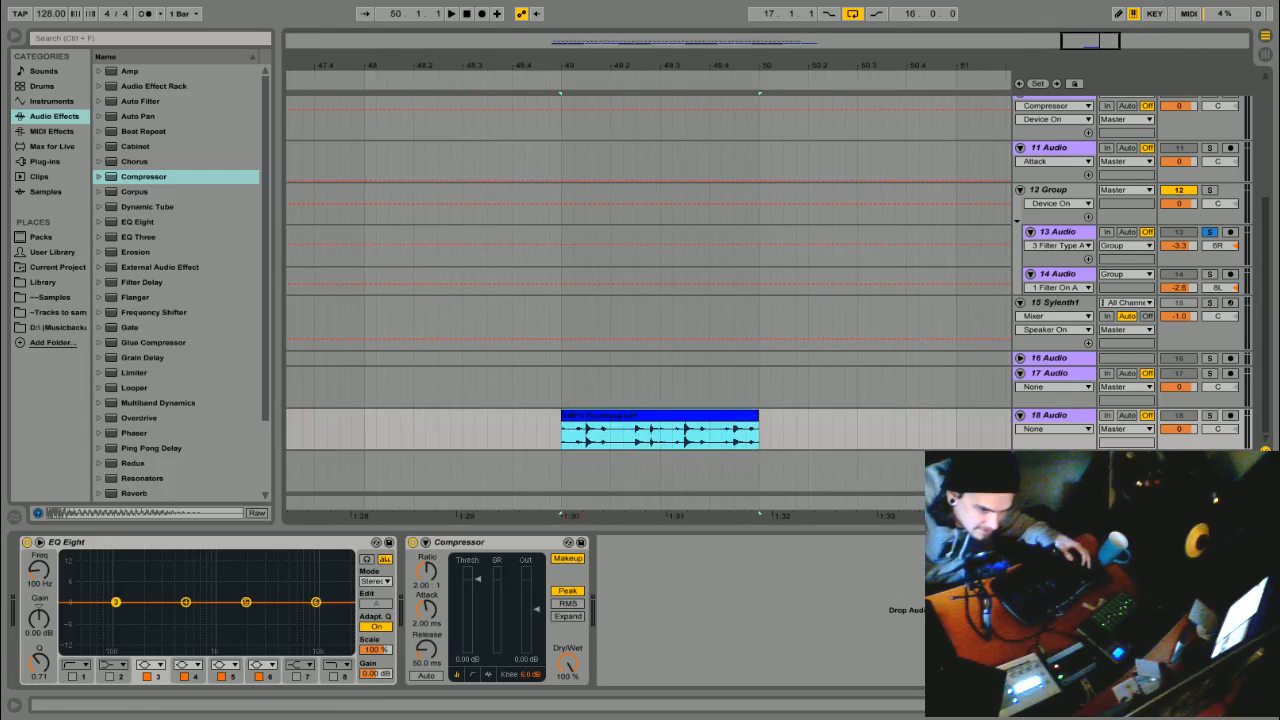
drag(1190, 449, 1190, 491)
scroll(902, 368, down, 1)
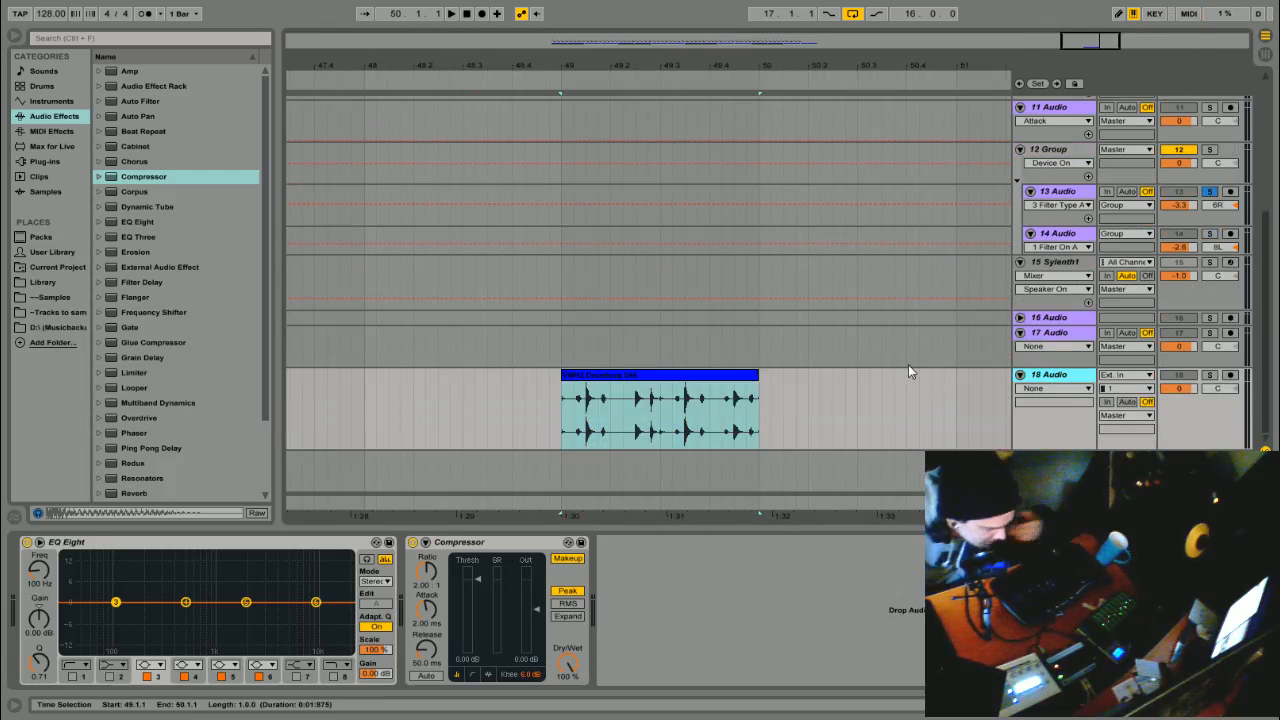
drag(1220, 449, 1220, 477)
drag(634, 54, 726, 191)
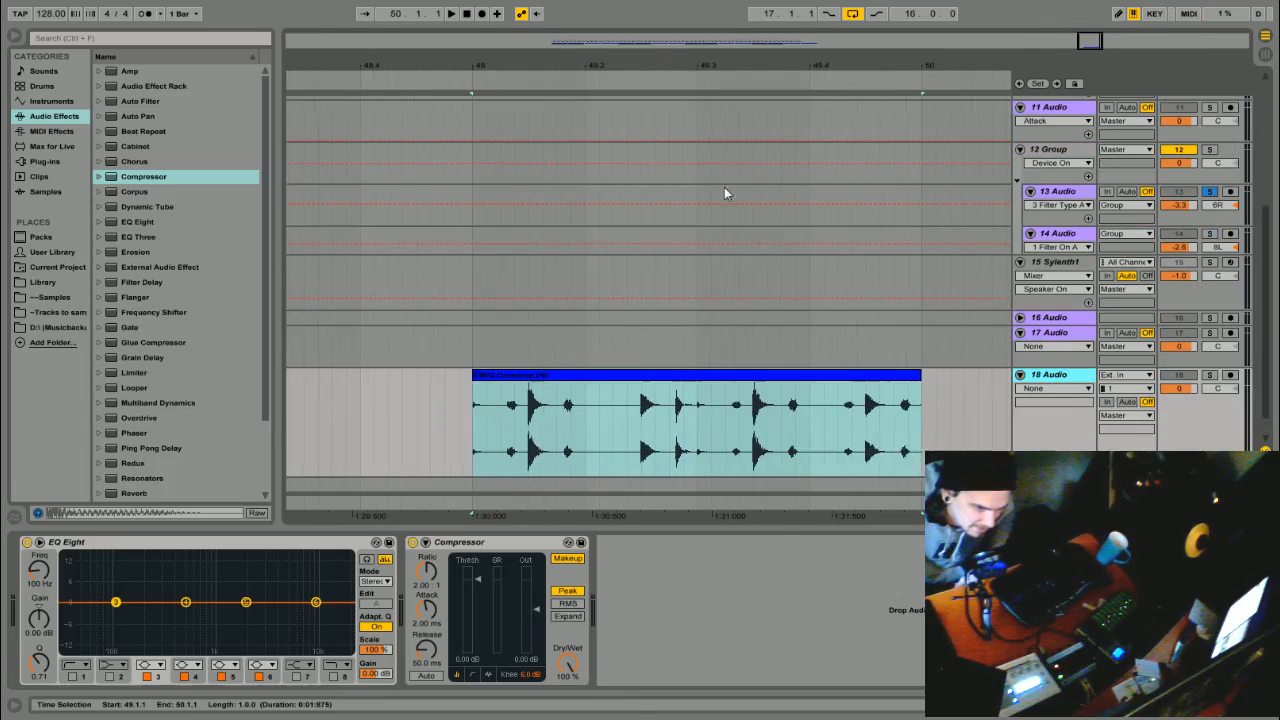
scroll(700, 329, down, 1)
click(703, 357)
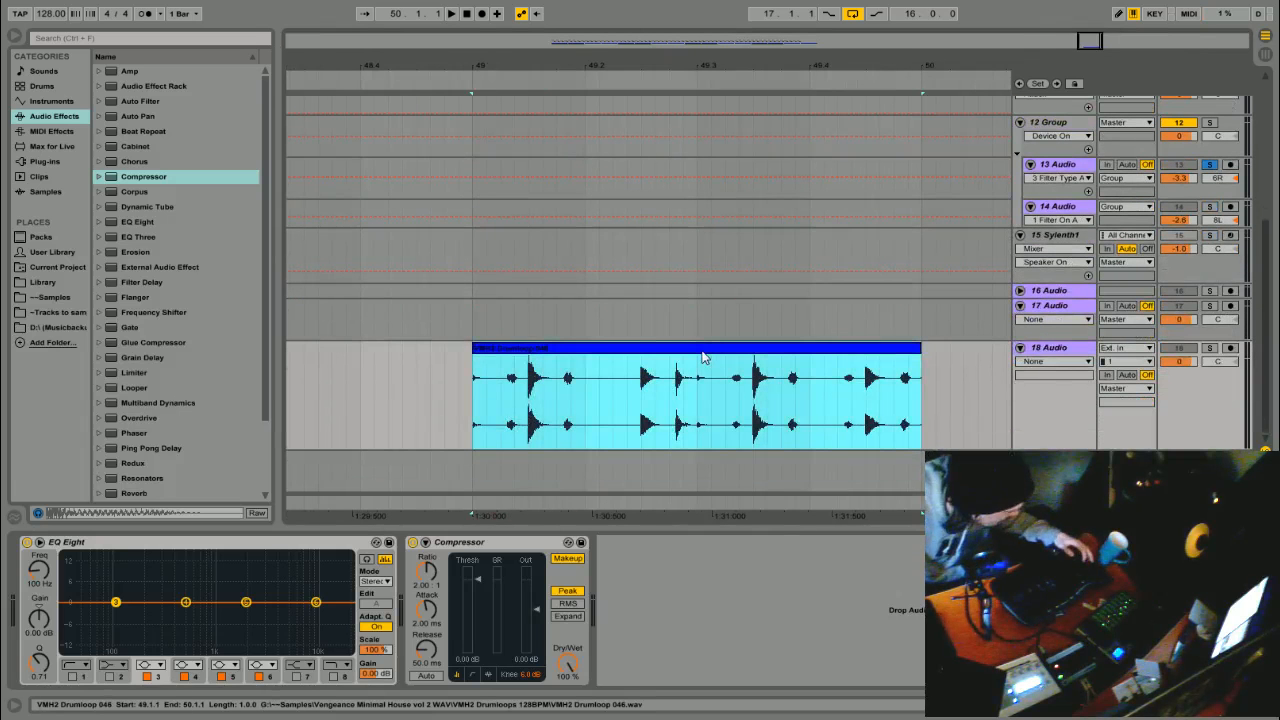
click(470, 469)
key(ctrl+v)
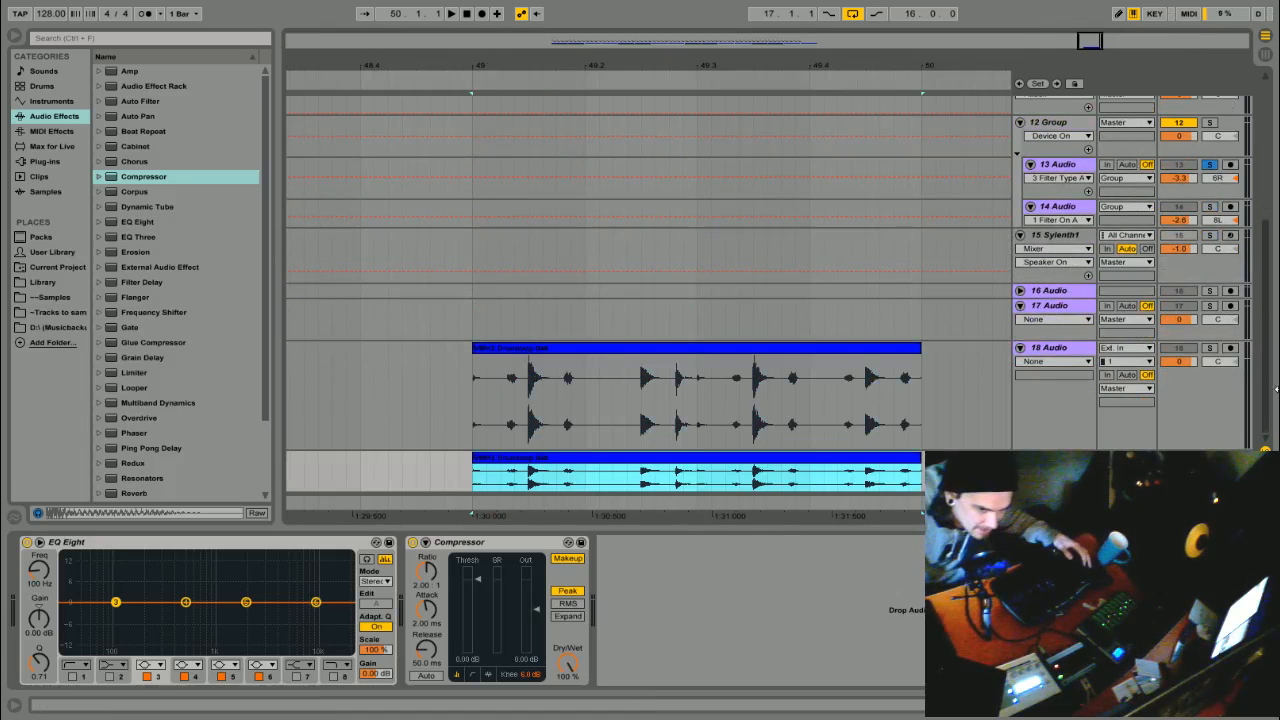
Solo 18 Audio and play its drumloop clip from bar 49.
click(1210, 348)
key(space)
click(703, 347)
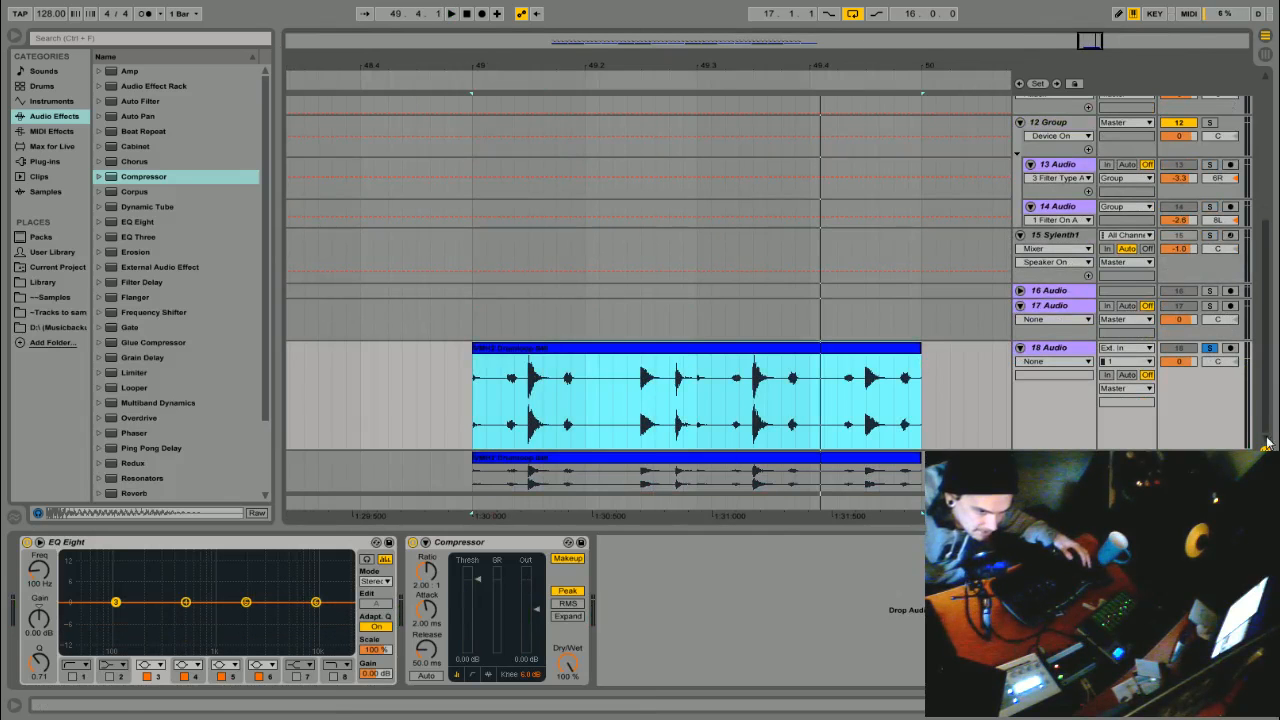
Enlarge the 18 Audio waveform and mark the loud hit at 49.4.3 and the quieter hit before it for comparison.
drag(1056, 449, 1056, 517)
drag(868, 64, 752, 150)
drag(751, 440, 852, 428)
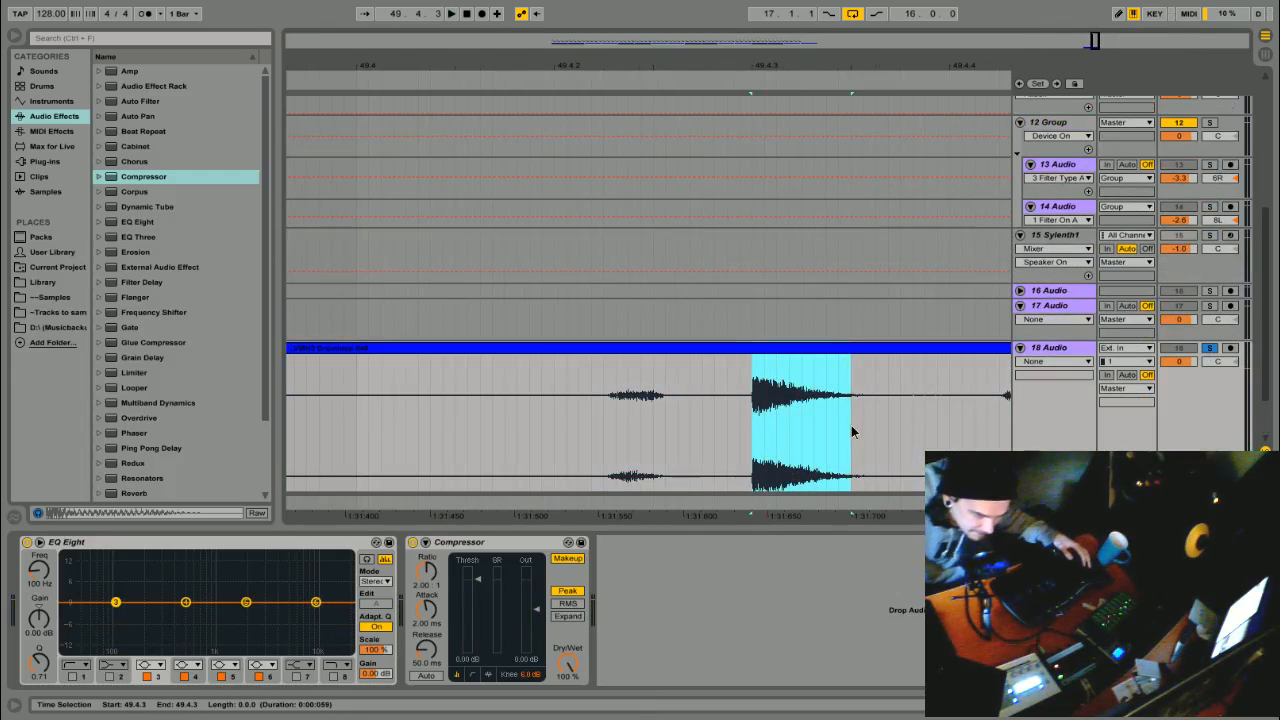
drag(604, 430, 925, 429)
drag(593, 423, 711, 434)
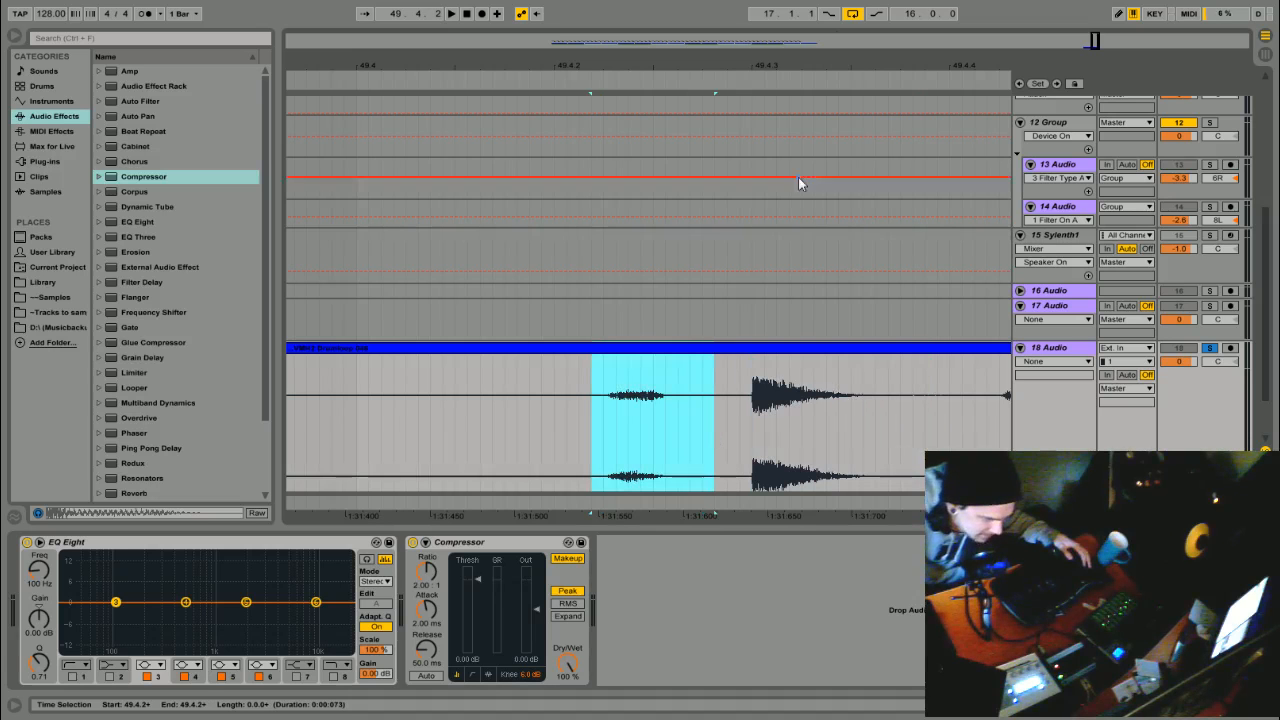
Enlarge the 19 Audio track and mark the loud hit at 49.4.3 and the preceding quiet hit in its waveform.
drag(770, 67, 784, 27)
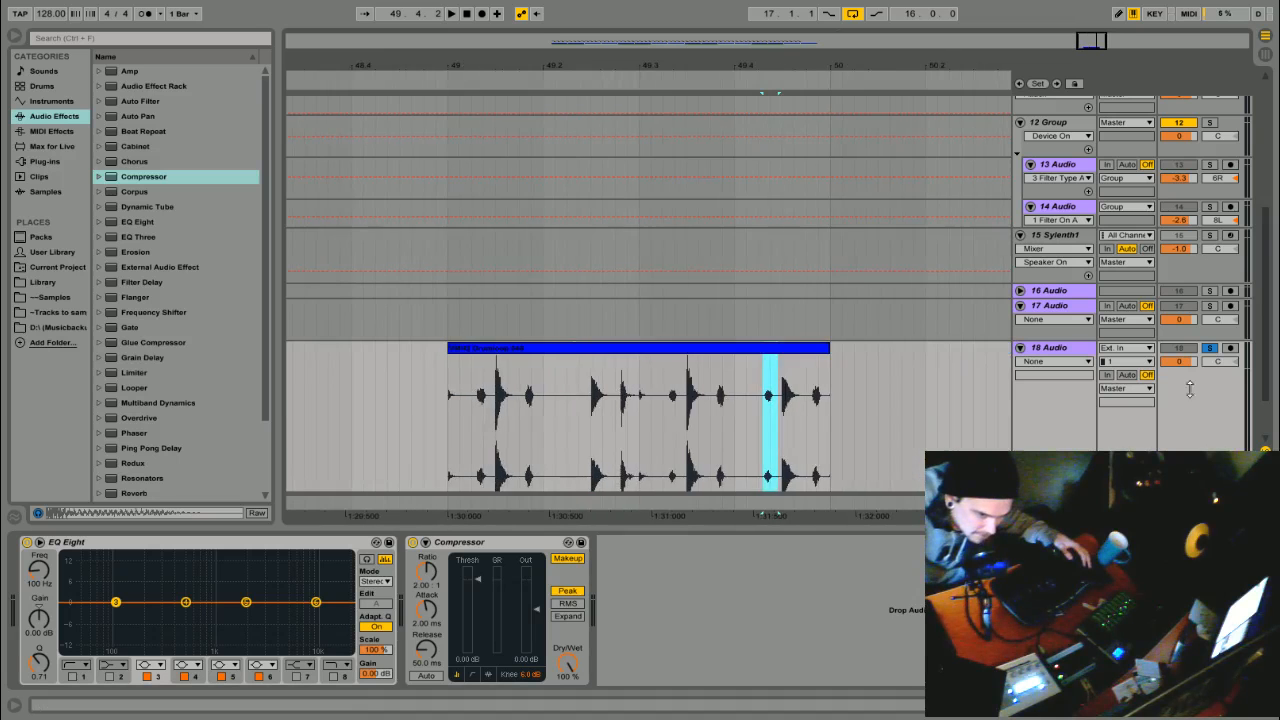
click(1176, 401)
key(ctrl+d)
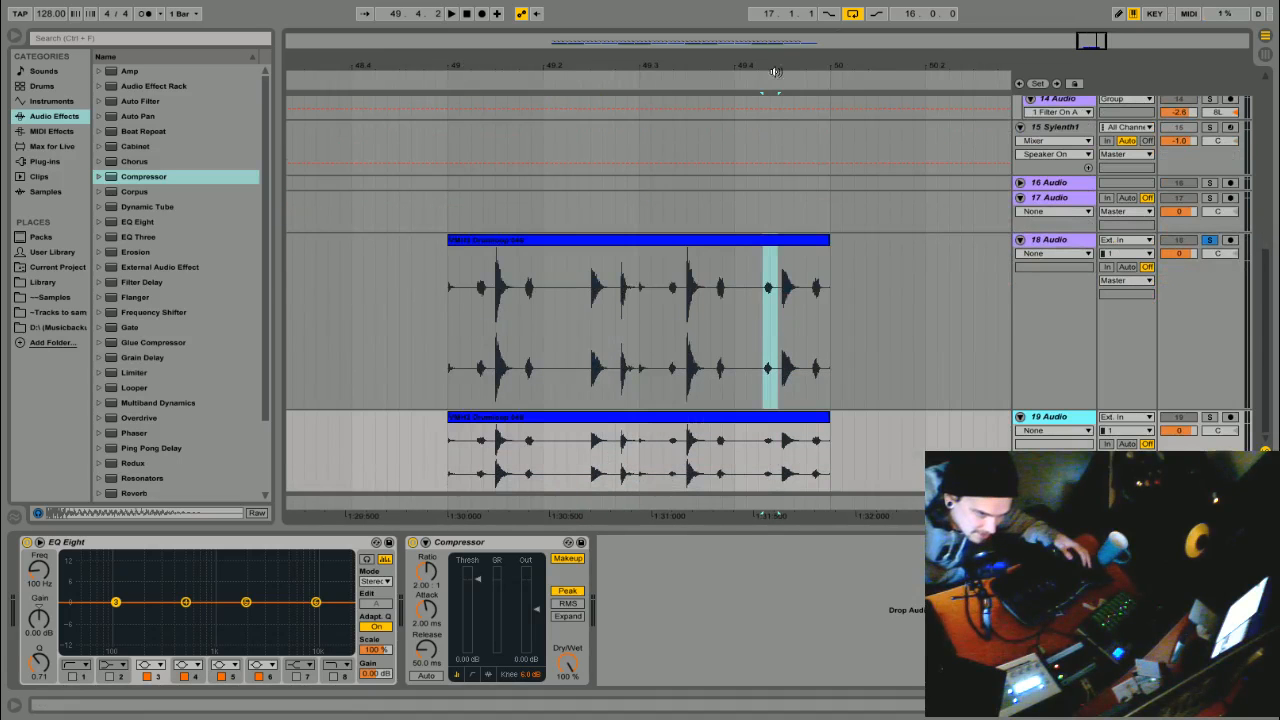
drag(782, 67, 780, 106)
drag(786, 449, 845, 456)
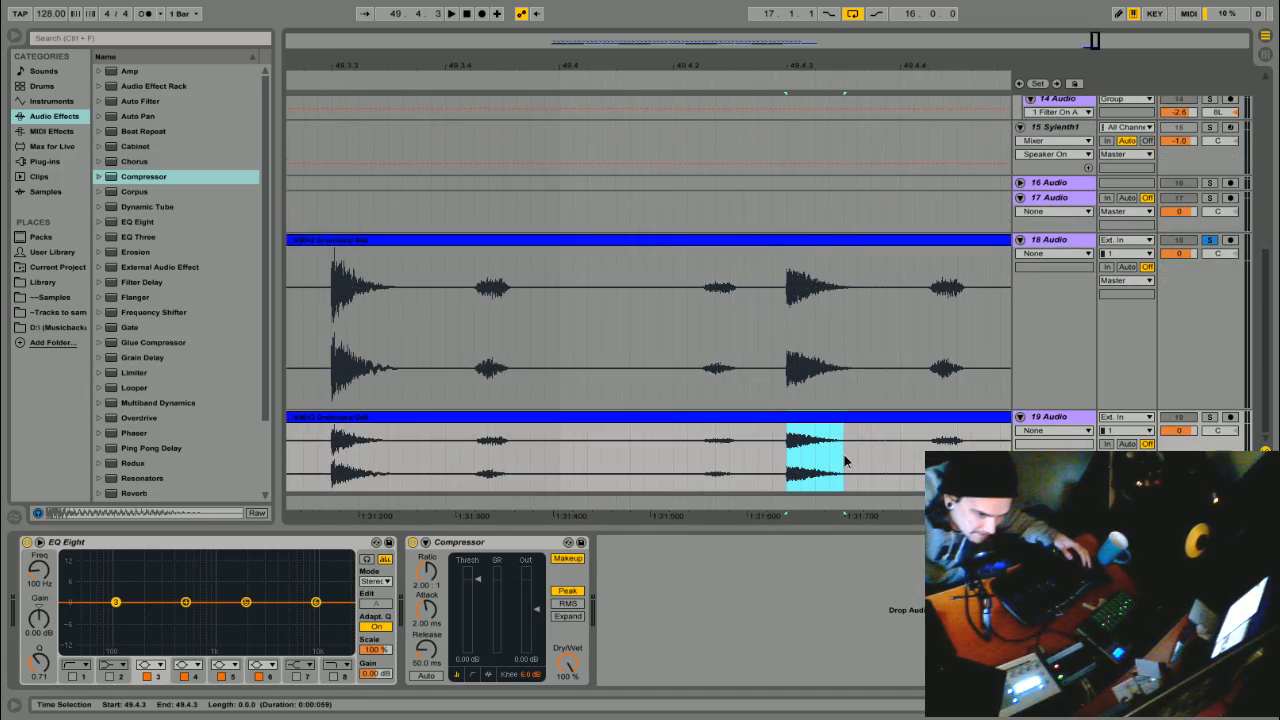
drag(688, 460, 731, 460)
drag(716, 460, 731, 458)
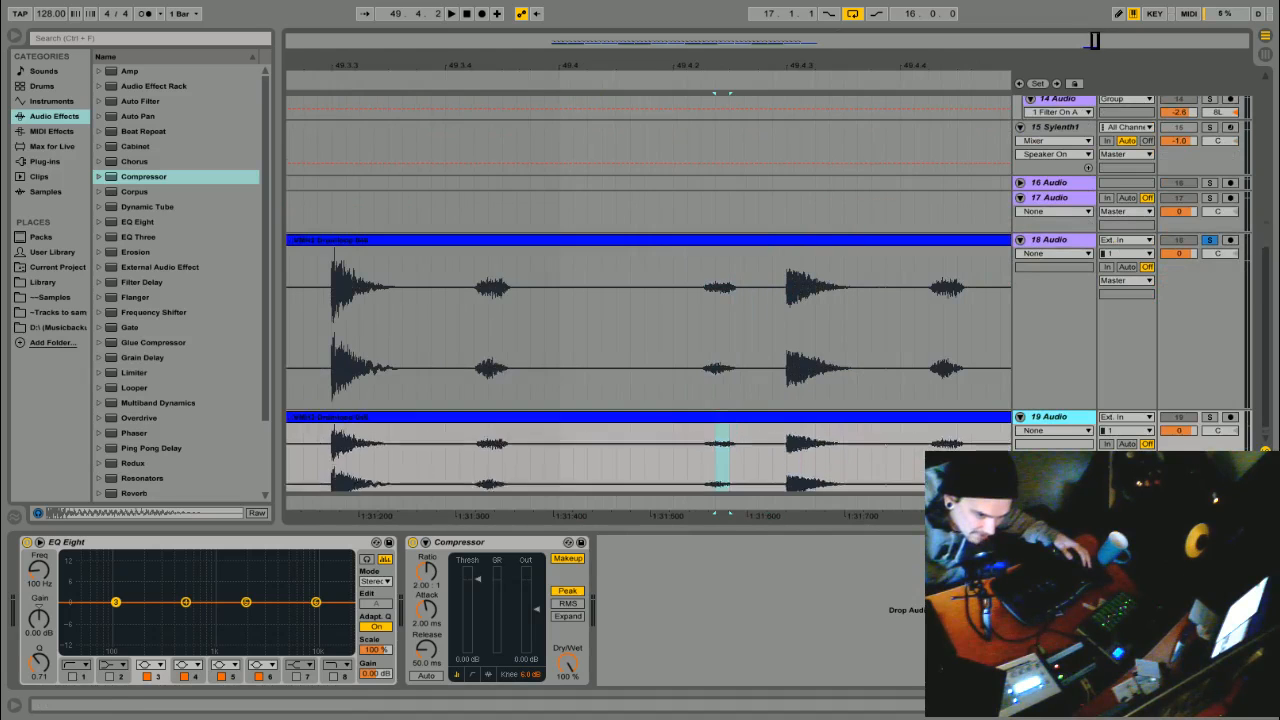
drag(812, 66, 813, 212)
scroll(813, 212, down, 3)
drag(756, 365, 891, 399)
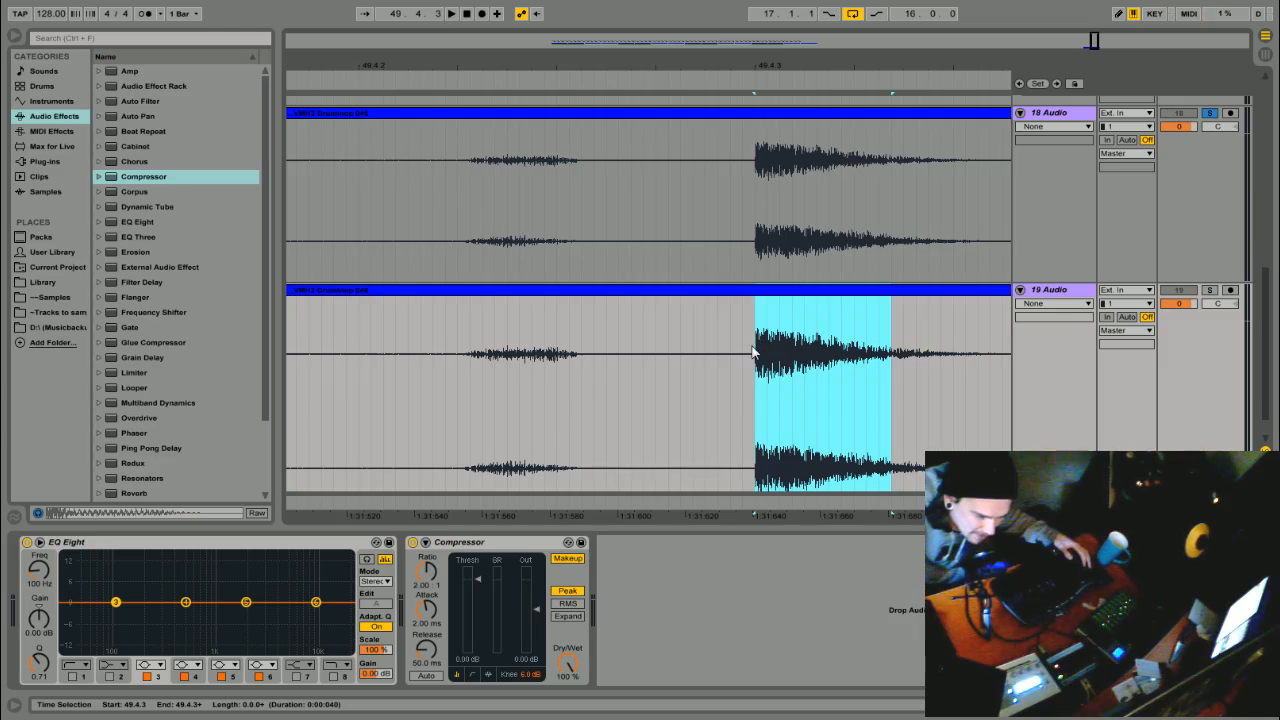
Set the Compressor's threshold on 19 Audio to -34.2 dB, then solo the track and play its drumloop clip.
click(1214, 375)
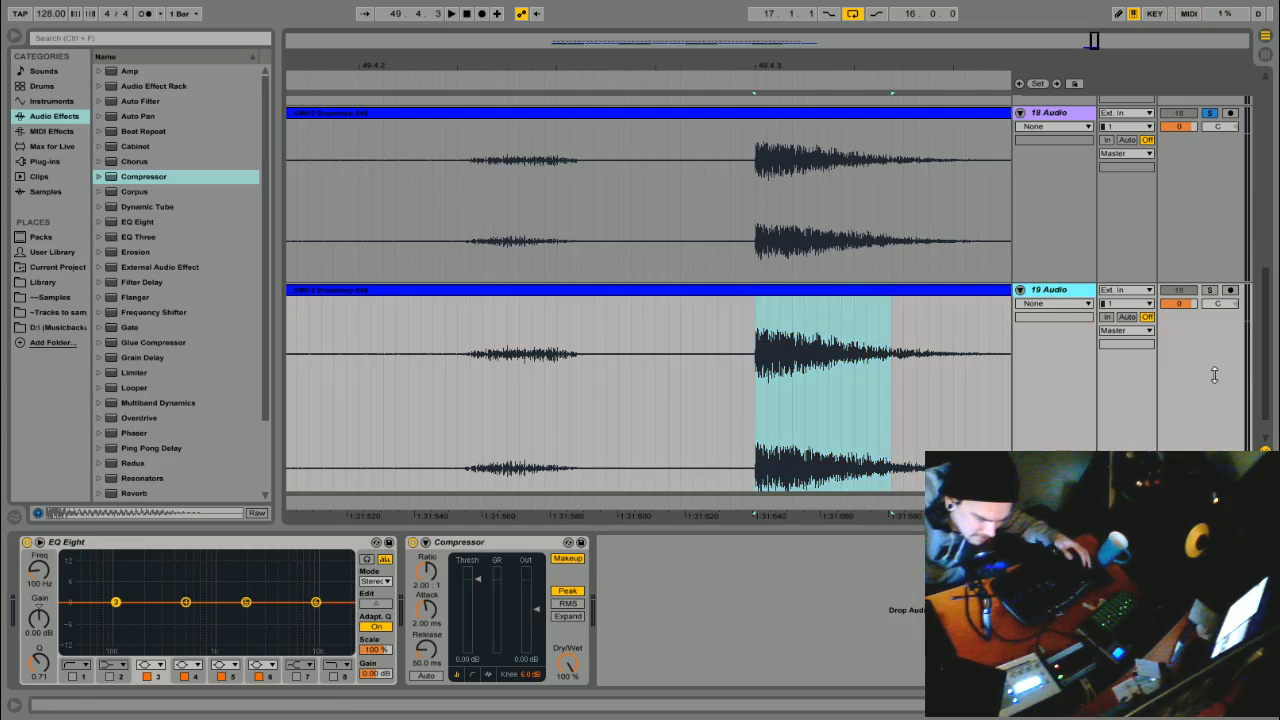
drag(476, 580, 476, 636)
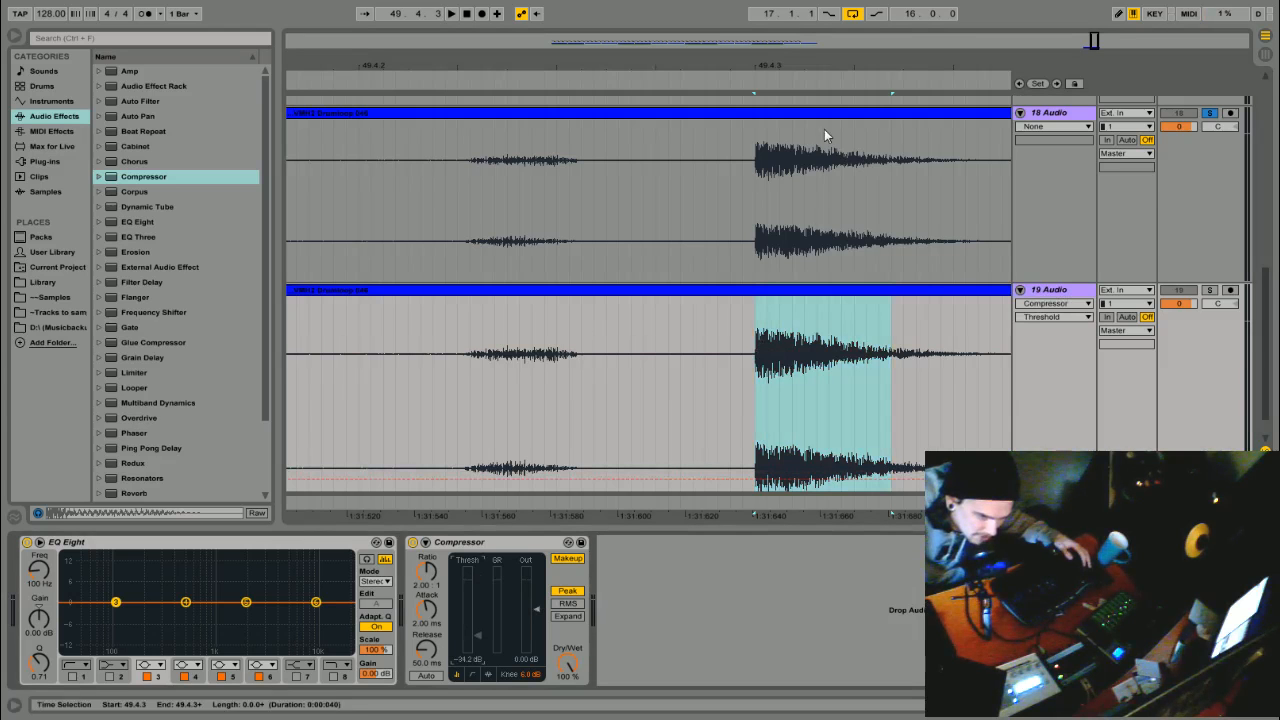
click(1209, 290)
click(778, 291)
click(778, 292)
key(space)
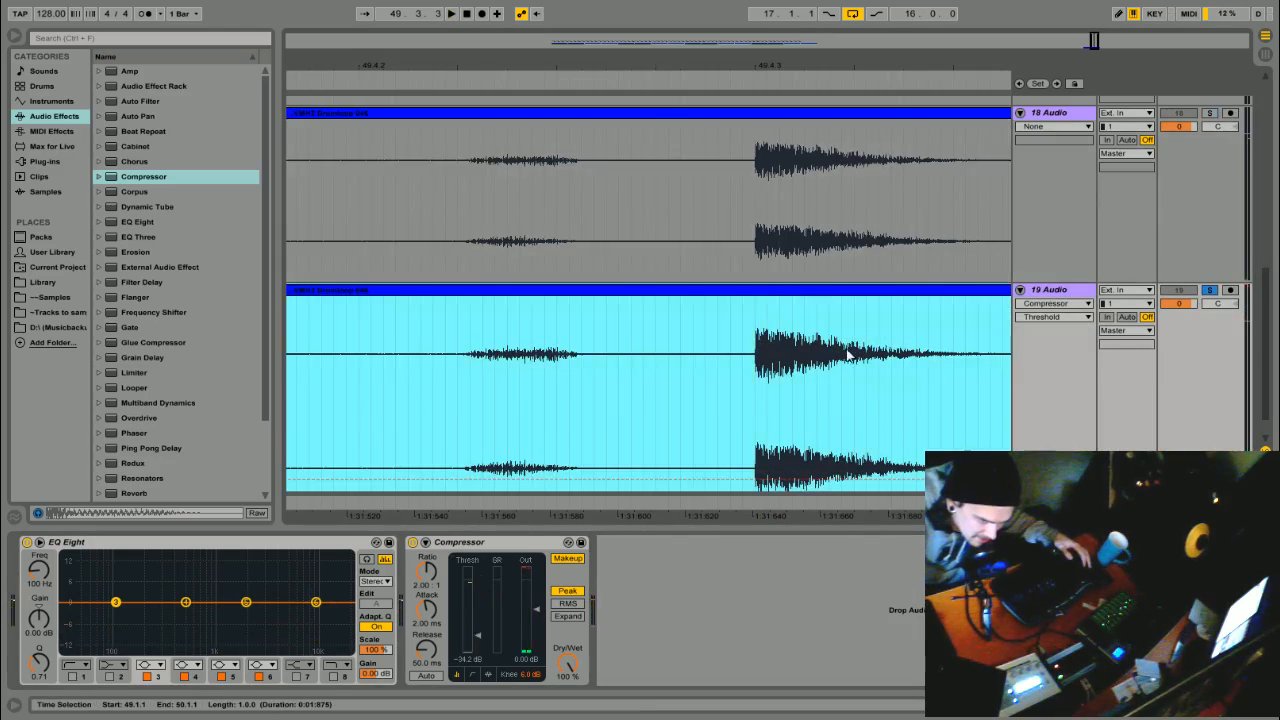
drag(621, 68, 585, 260)
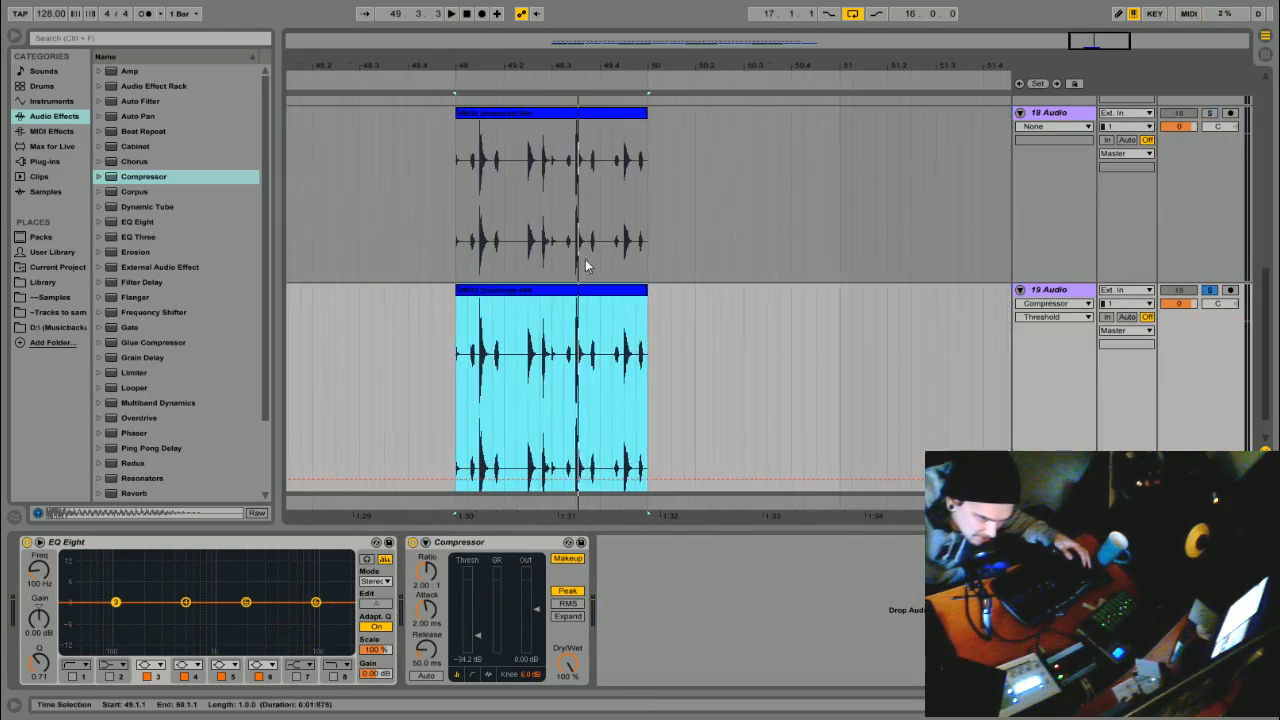
right_click(568, 295)
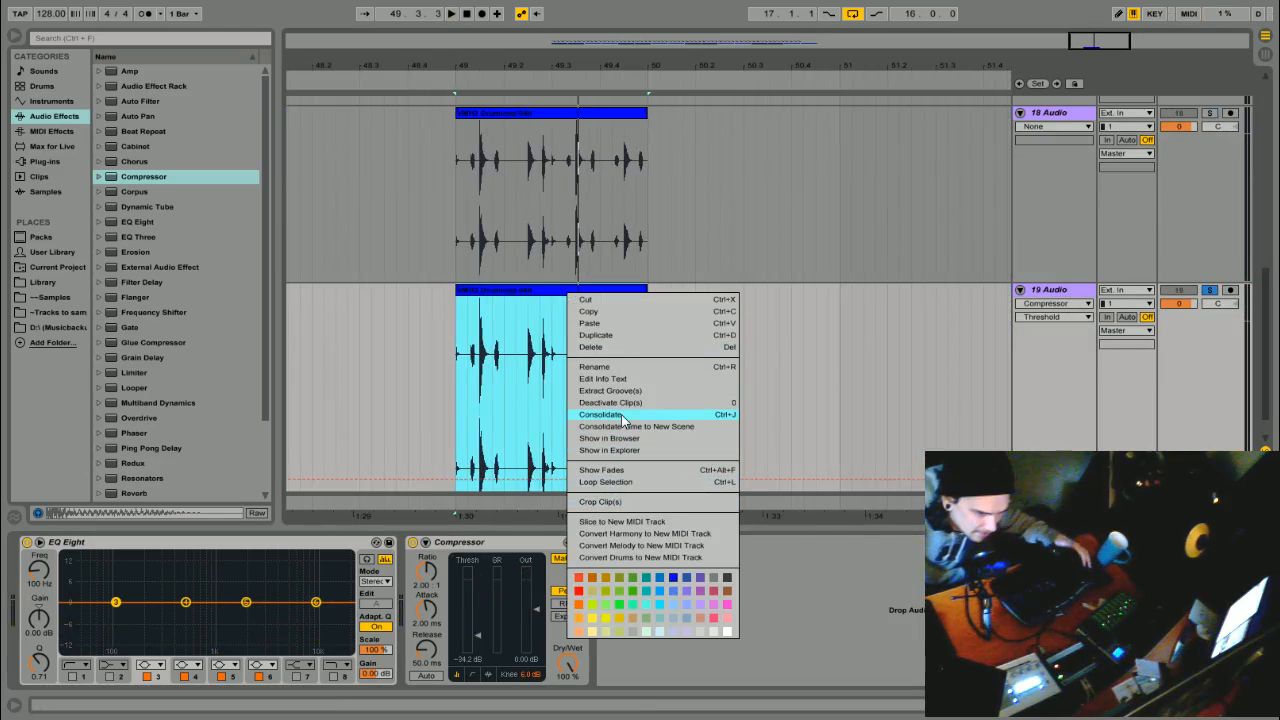
right_click(624, 287)
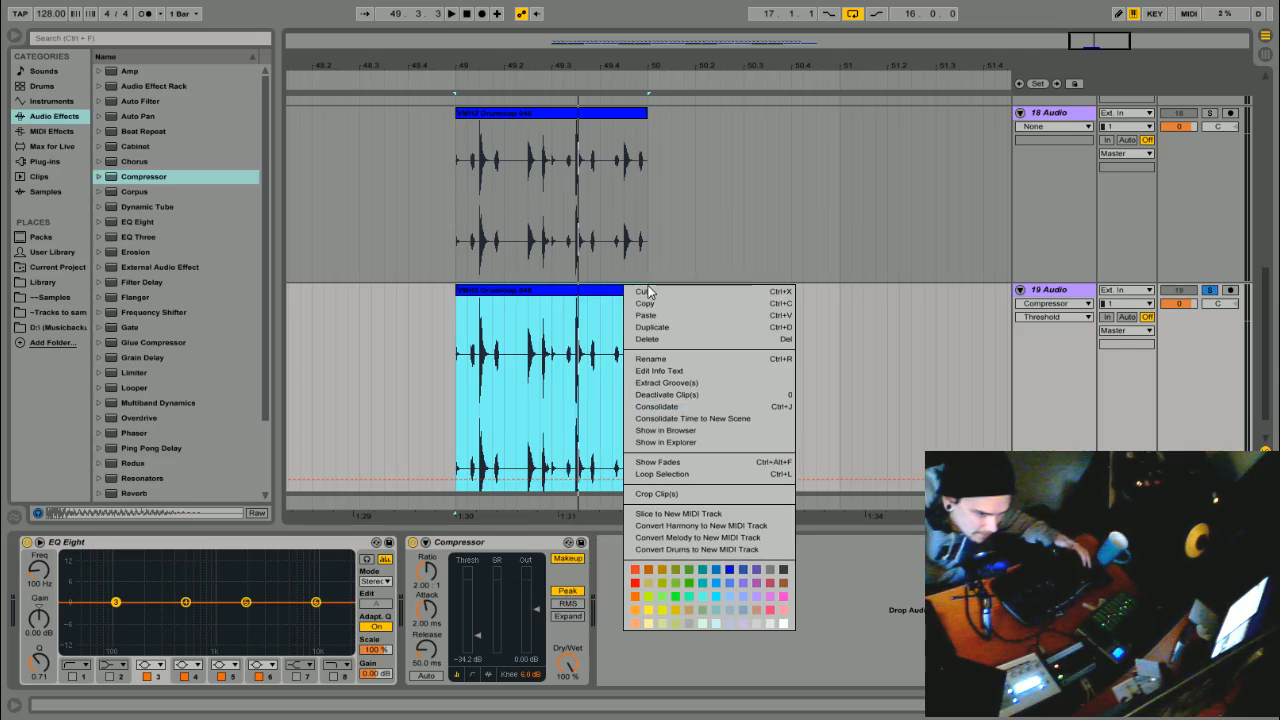
click(531, 312)
click(708, 293)
right_click(669, 287)
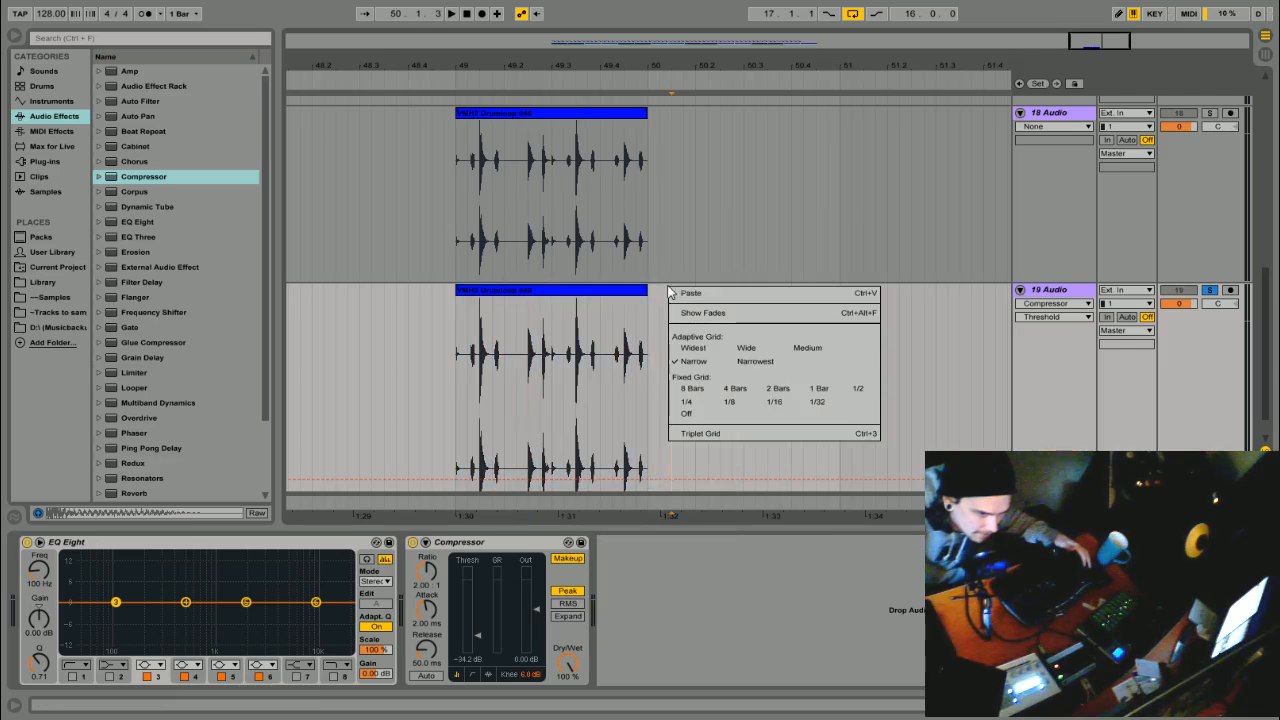
right_click(594, 286)
right_click(547, 289)
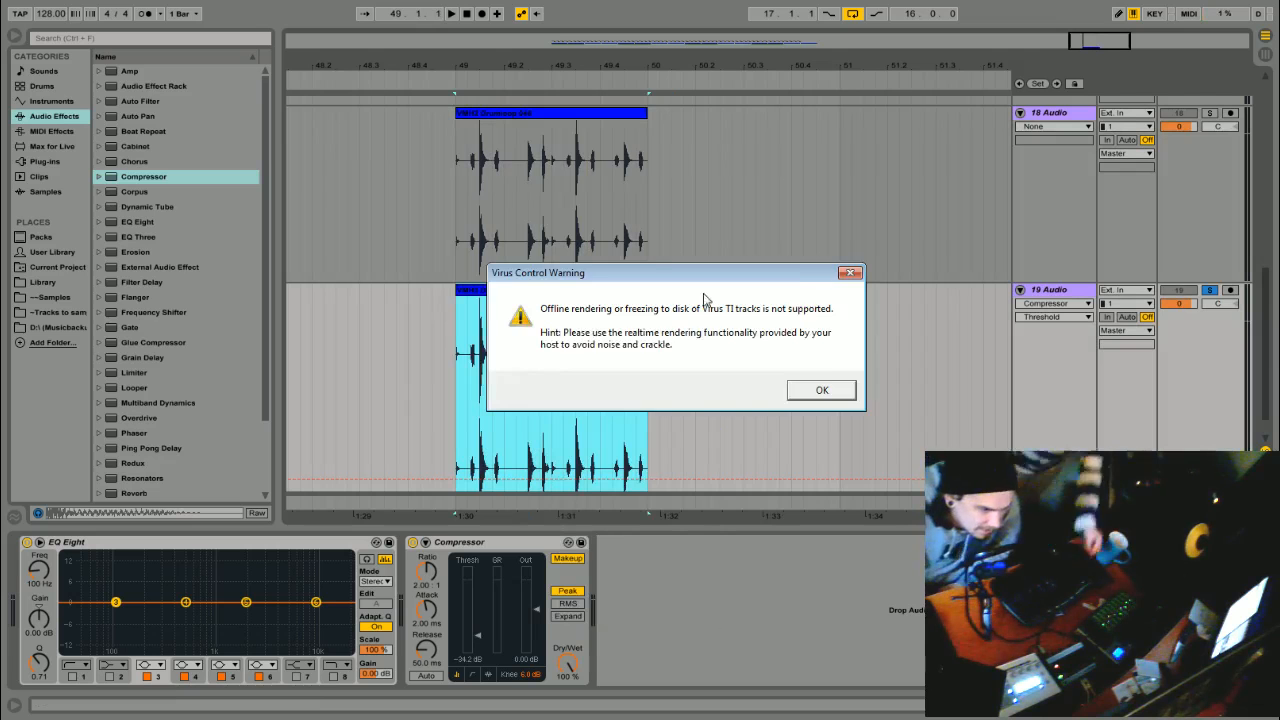
click(822, 391)
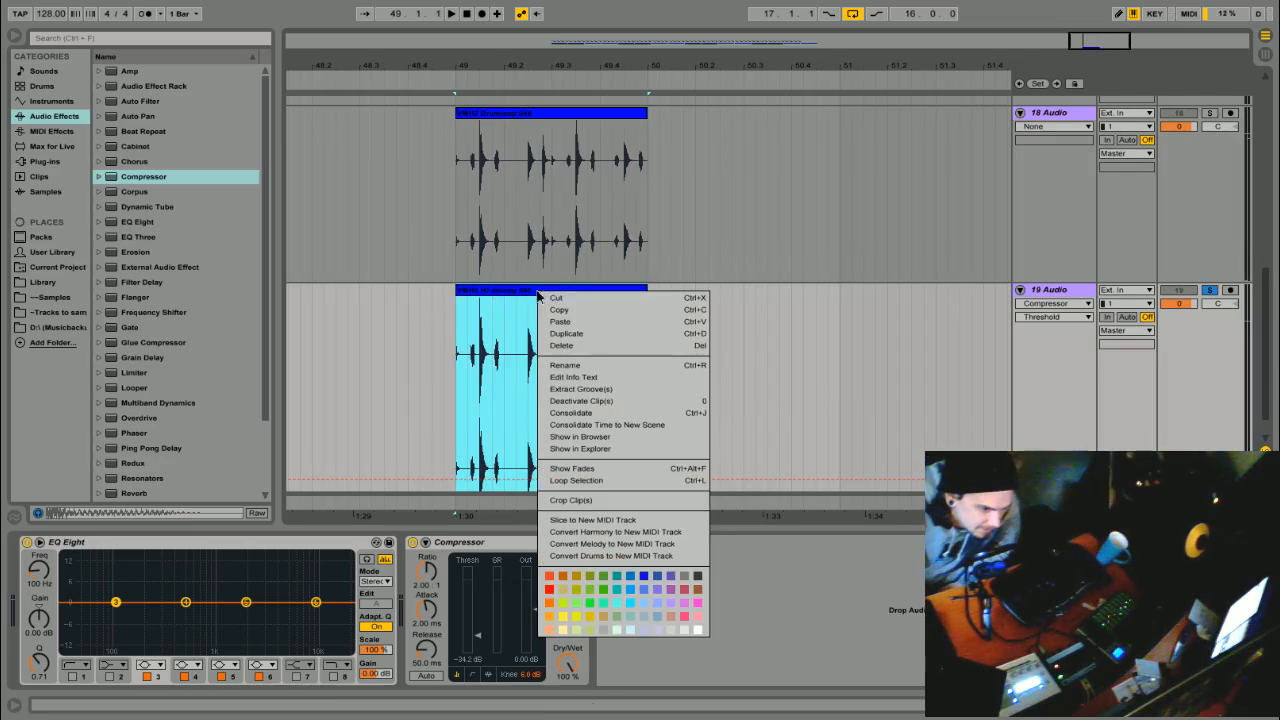
right_click(538, 292)
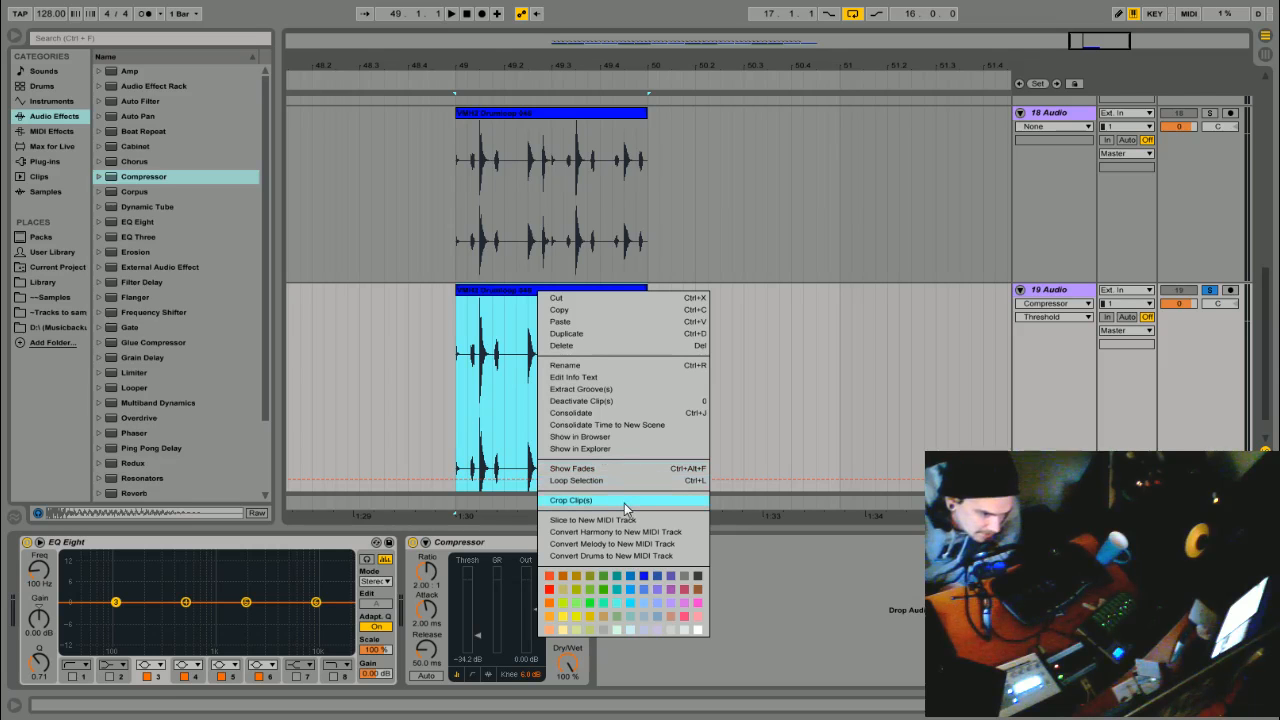
click(473, 371)
right_click(522, 282)
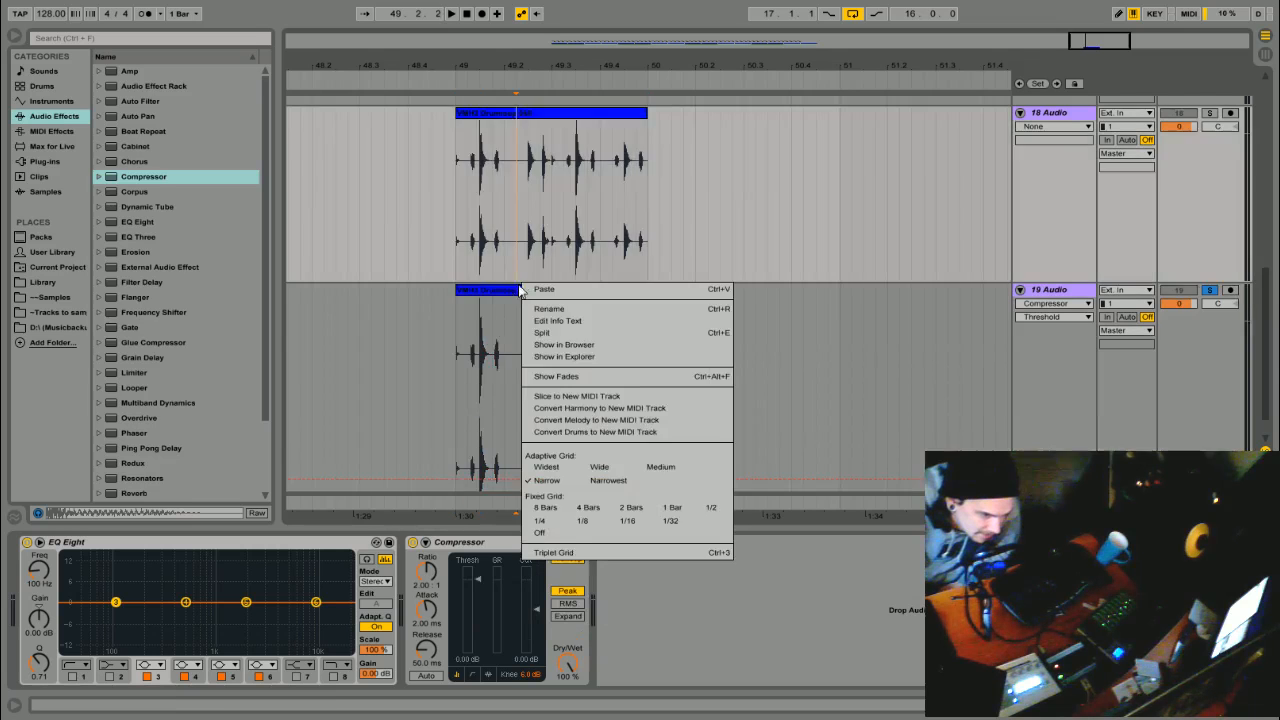
right_click(512, 291)
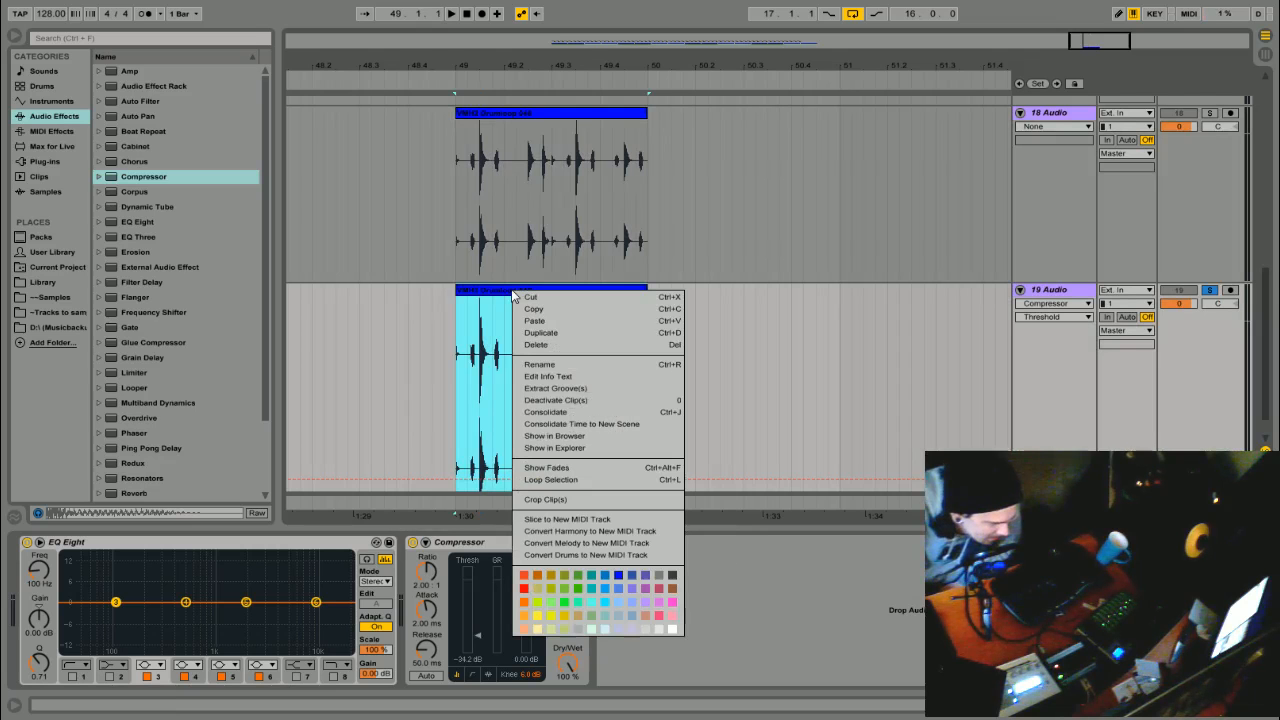
Freeze the 19 Audio track and flatten it so the compression is rendered into its drumloop clip.
right_click(1058, 291)
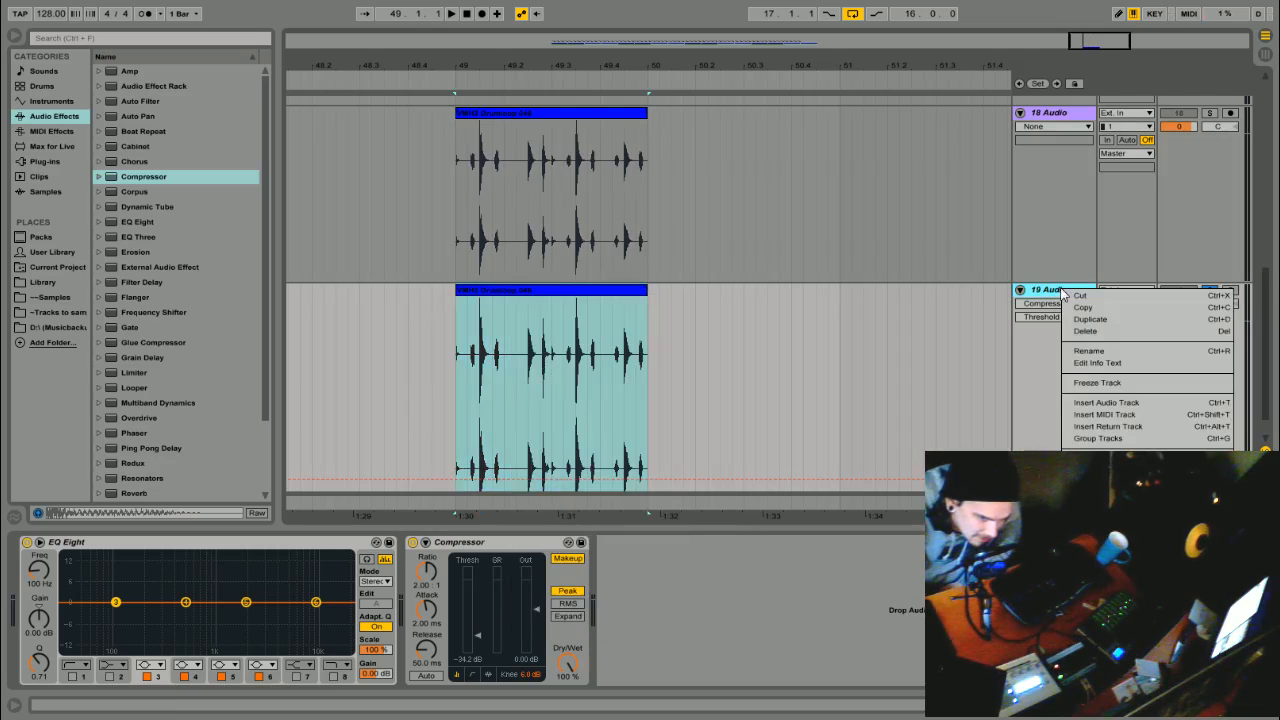
click(1130, 385)
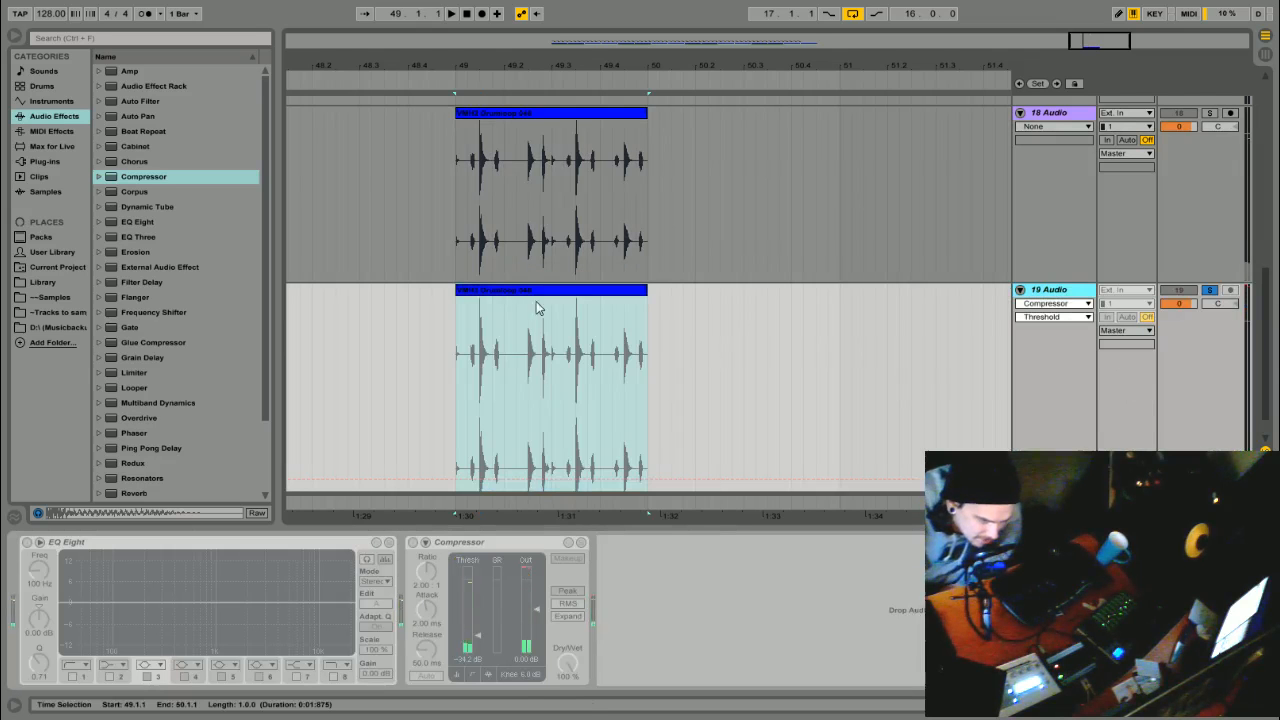
right_click(549, 297)
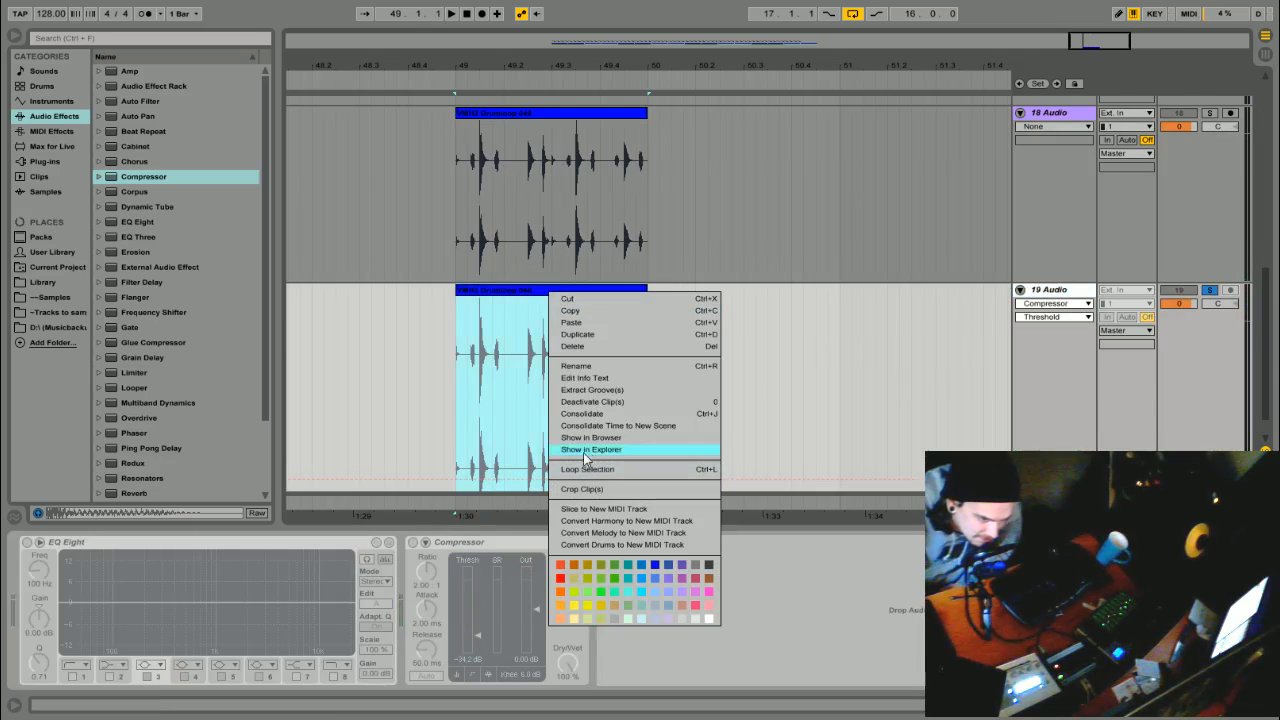
right_click(1066, 292)
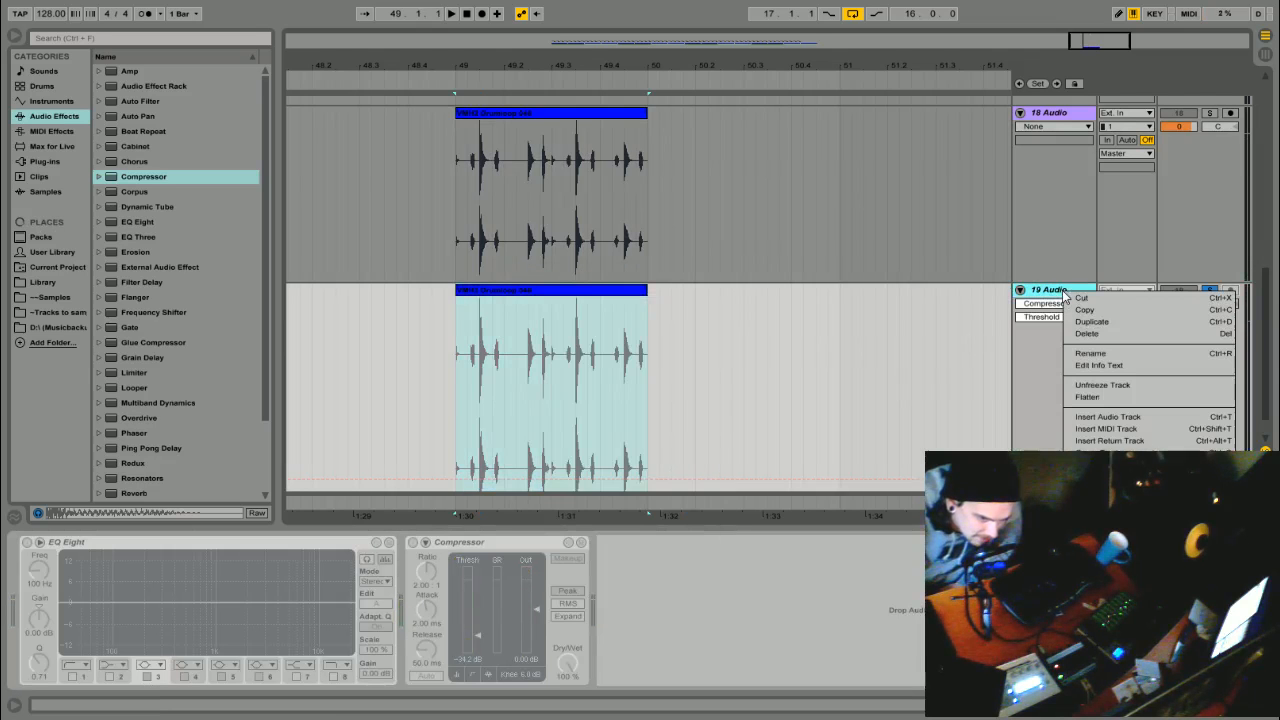
click(1090, 397)
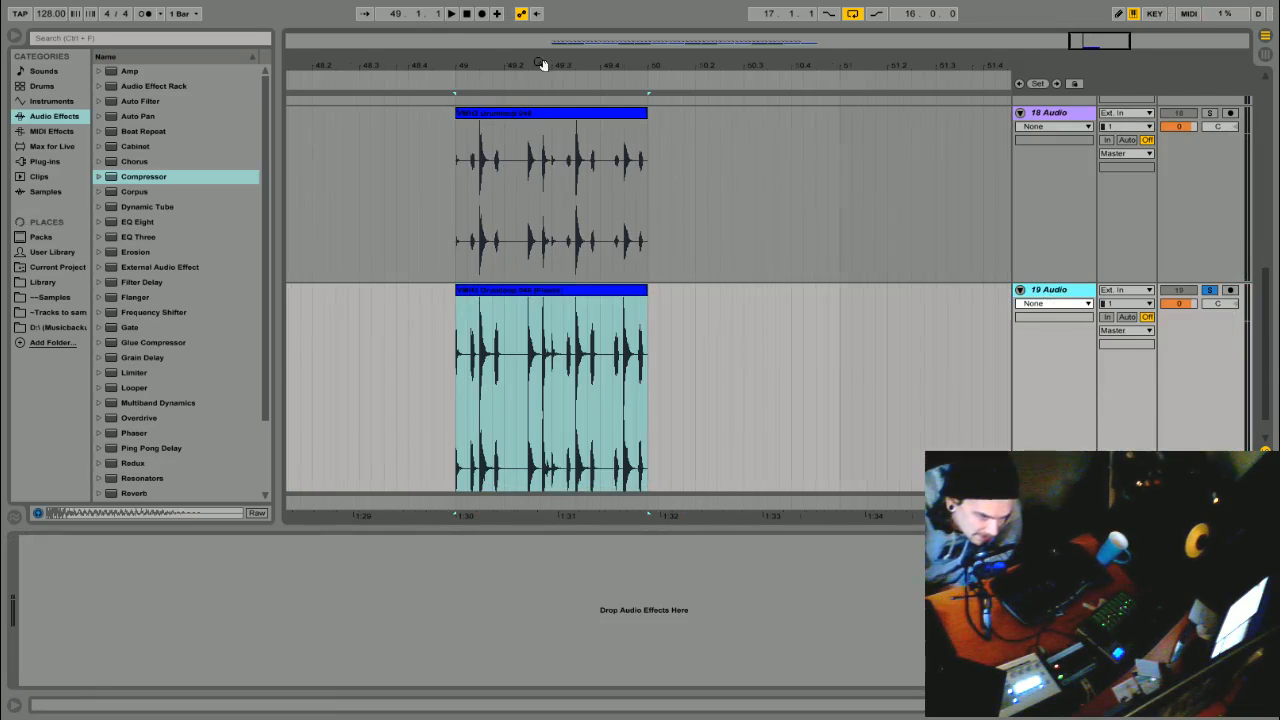
Enlarge 18 Audio and move the compressed section from 49.2.3 to 49.3.1 of 19 Audio onto it, starting at 49.3.1.
drag(541, 64, 621, 397)
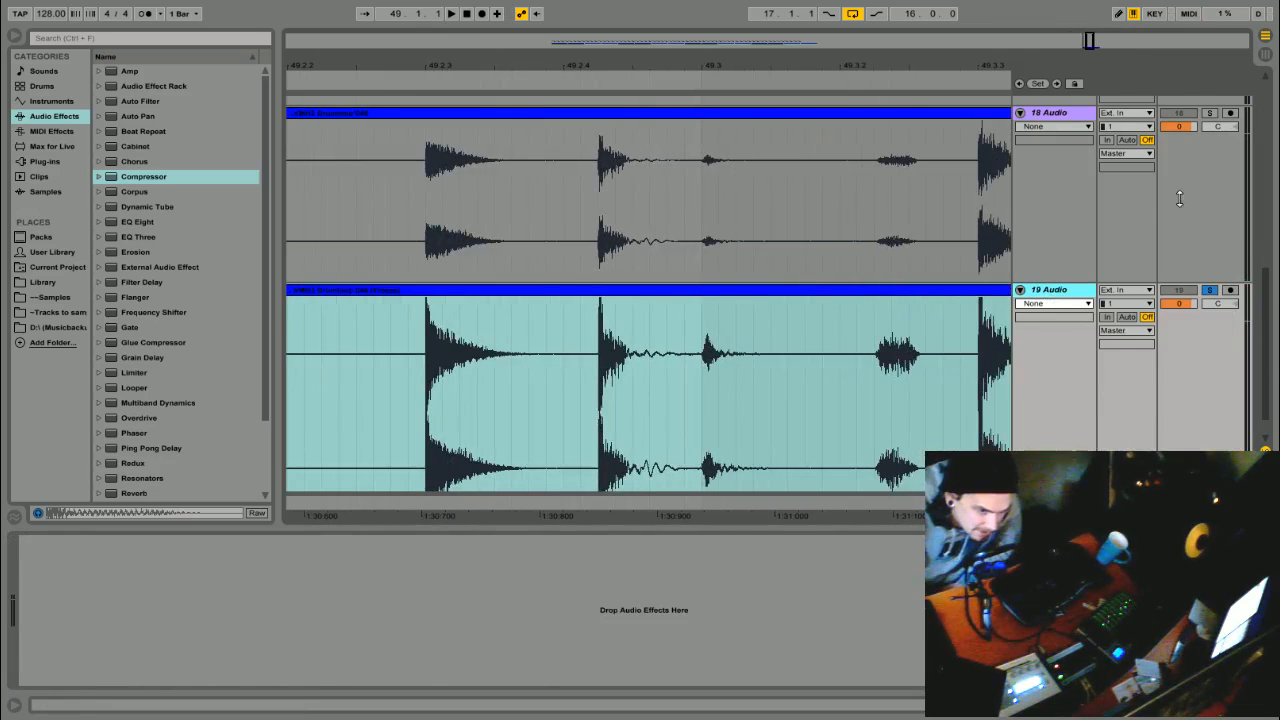
drag(1180, 199, 1180, 239)
drag(413, 409, 730, 204)
click(696, 420)
drag(1169, 192, 1169, 273)
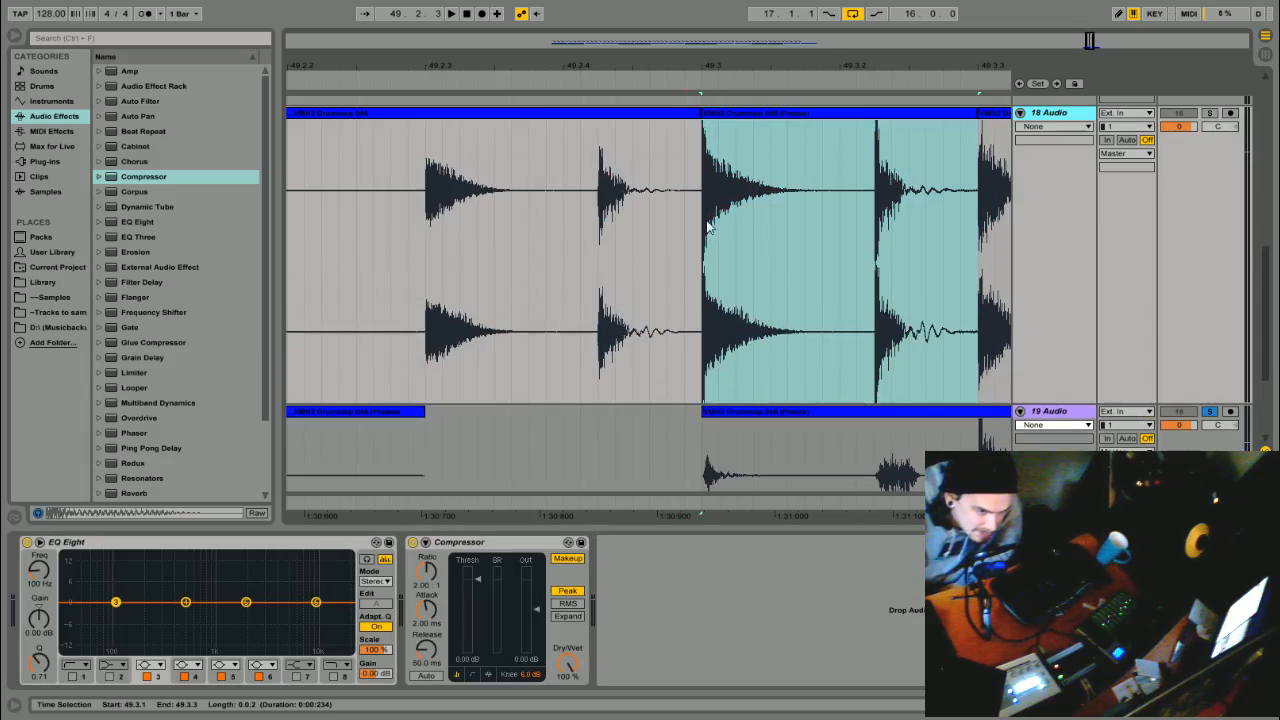
drag(707, 228, 973, 253)
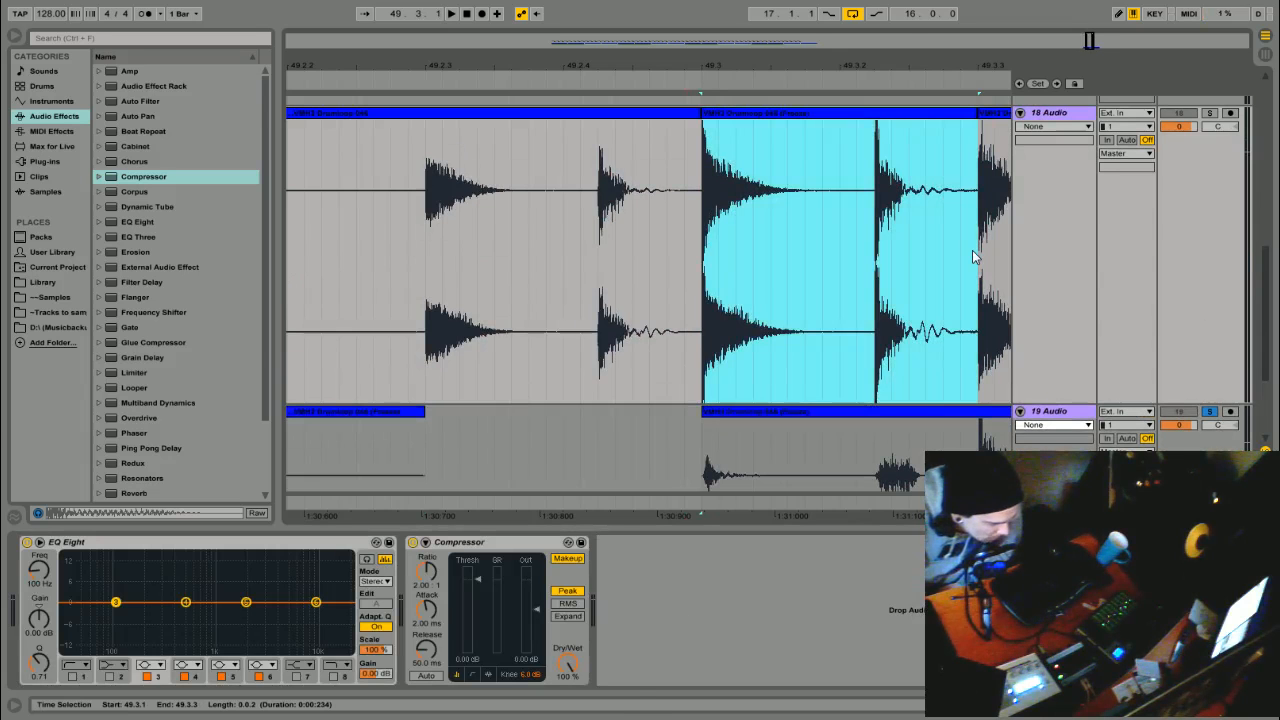
Delete the rest of the 18 Audio drumloop from 49.3.3 onward and recolour the inserted compressed section light cyan.
drag(872, 66, 868, 40)
click(771, 116)
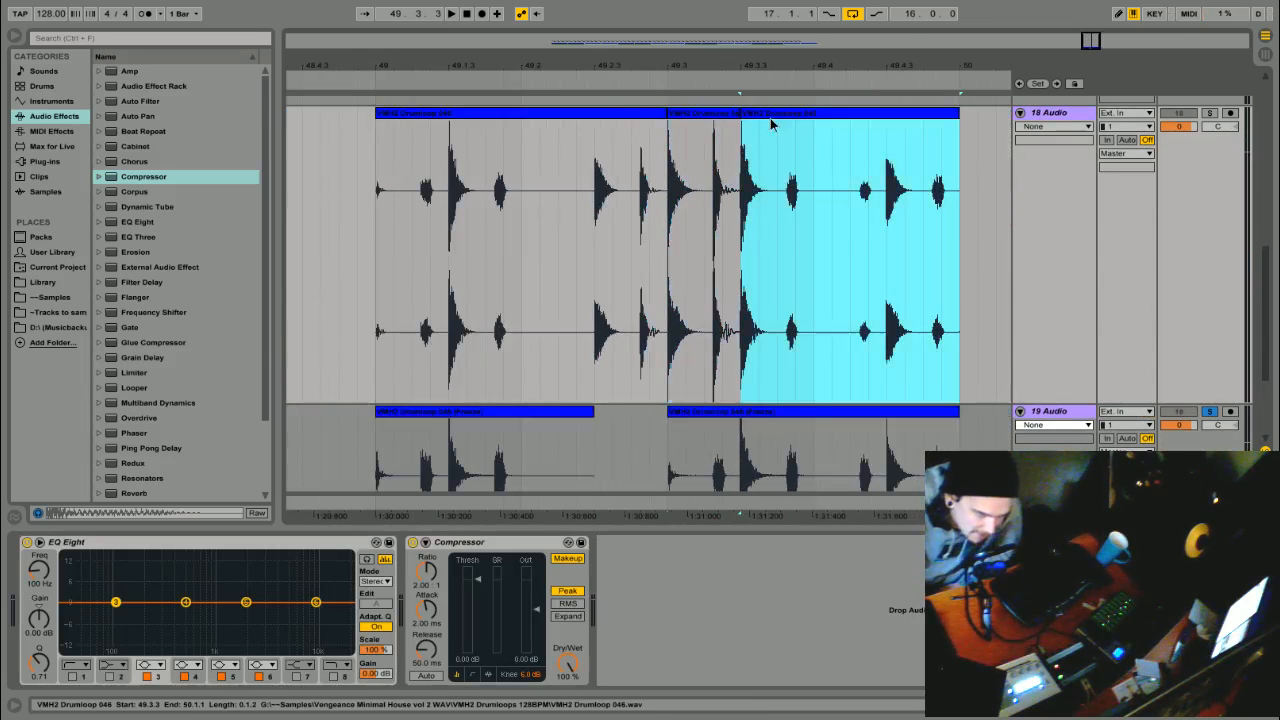
right_click(692, 112)
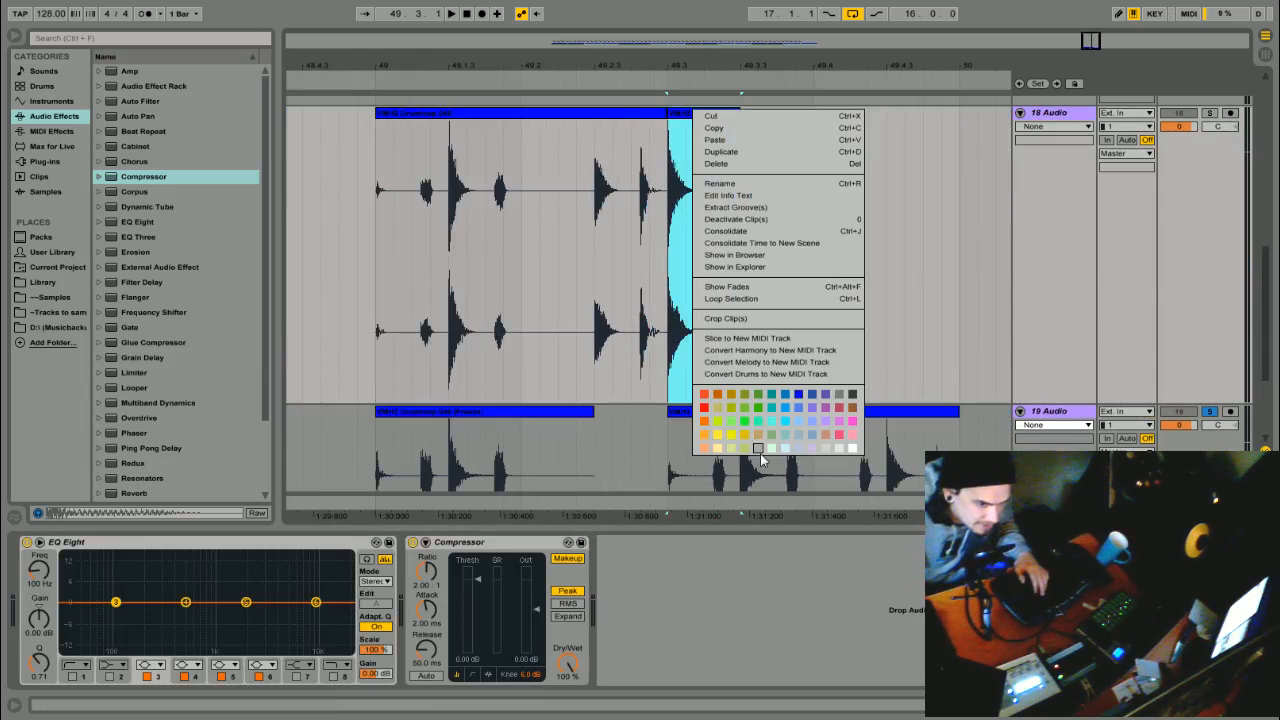
click(771, 425)
Mark the original hits from 49.2.3 and the compressed hits from 49.3.1 on 18 Audio, then solo the track and play from 49.2.3.
drag(640, 57, 744, 192)
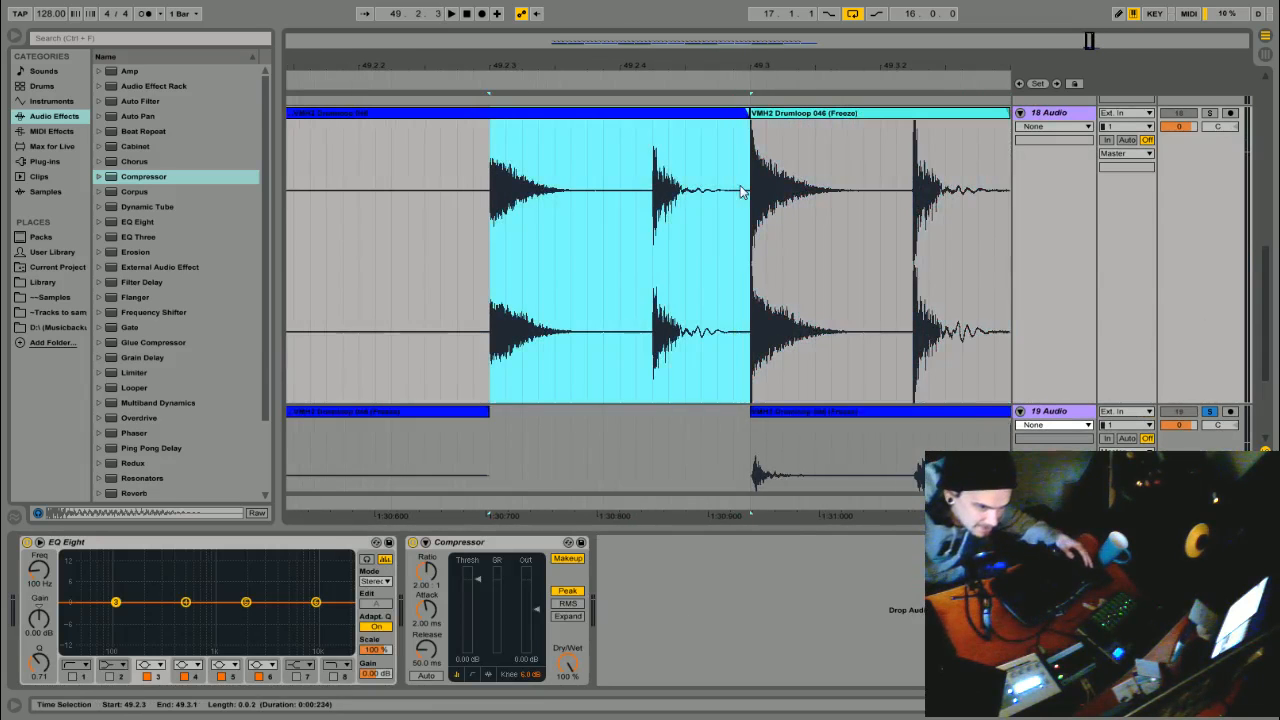
drag(782, 70, 719, 68)
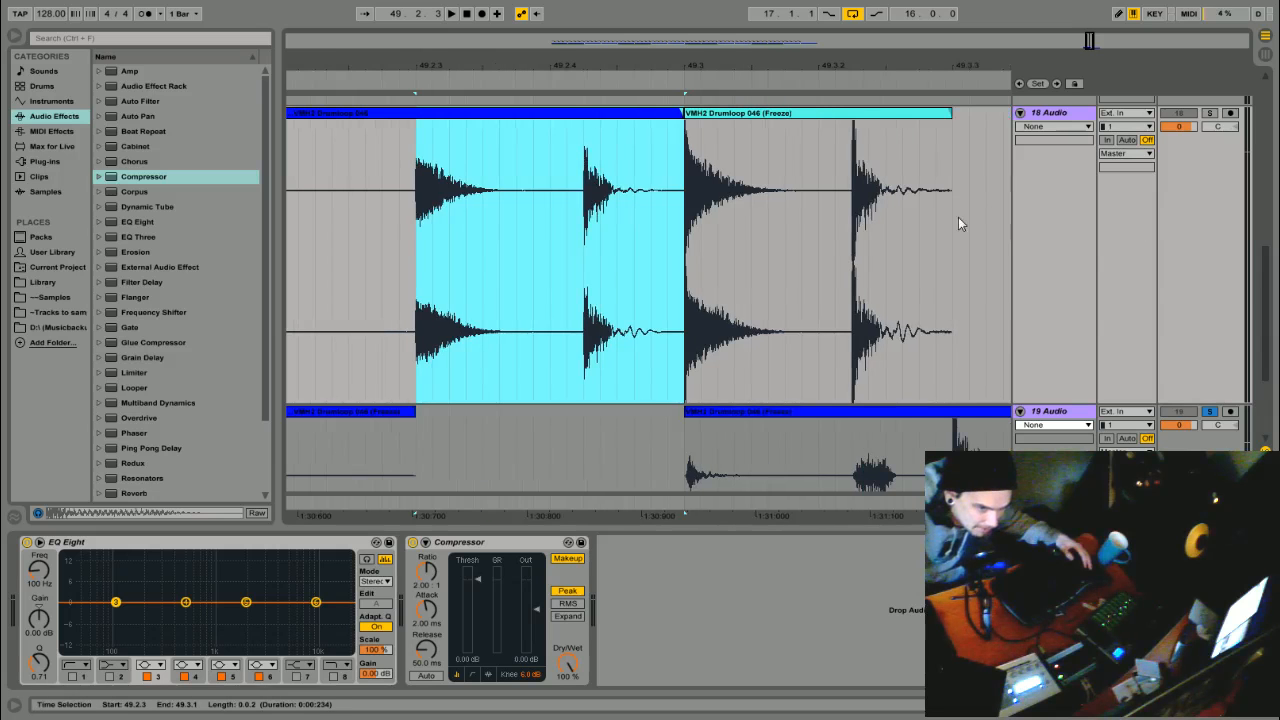
drag(684, 254, 960, 270)
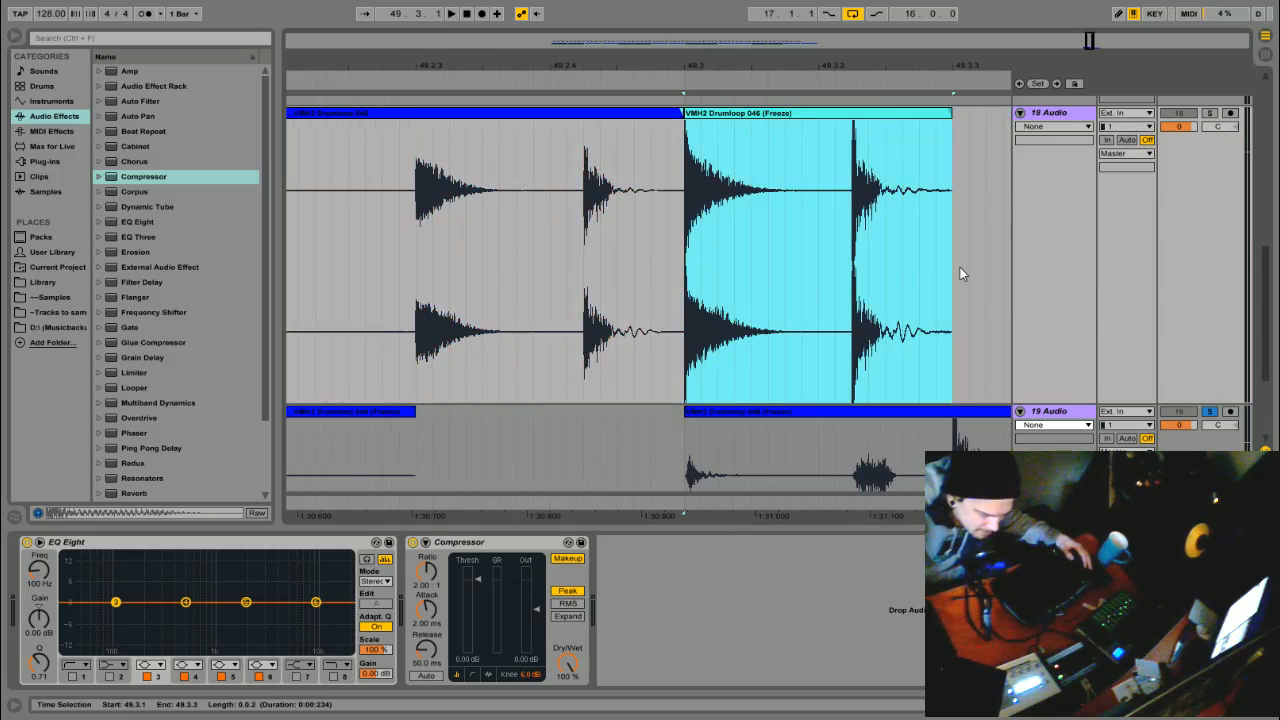
click(398, 209)
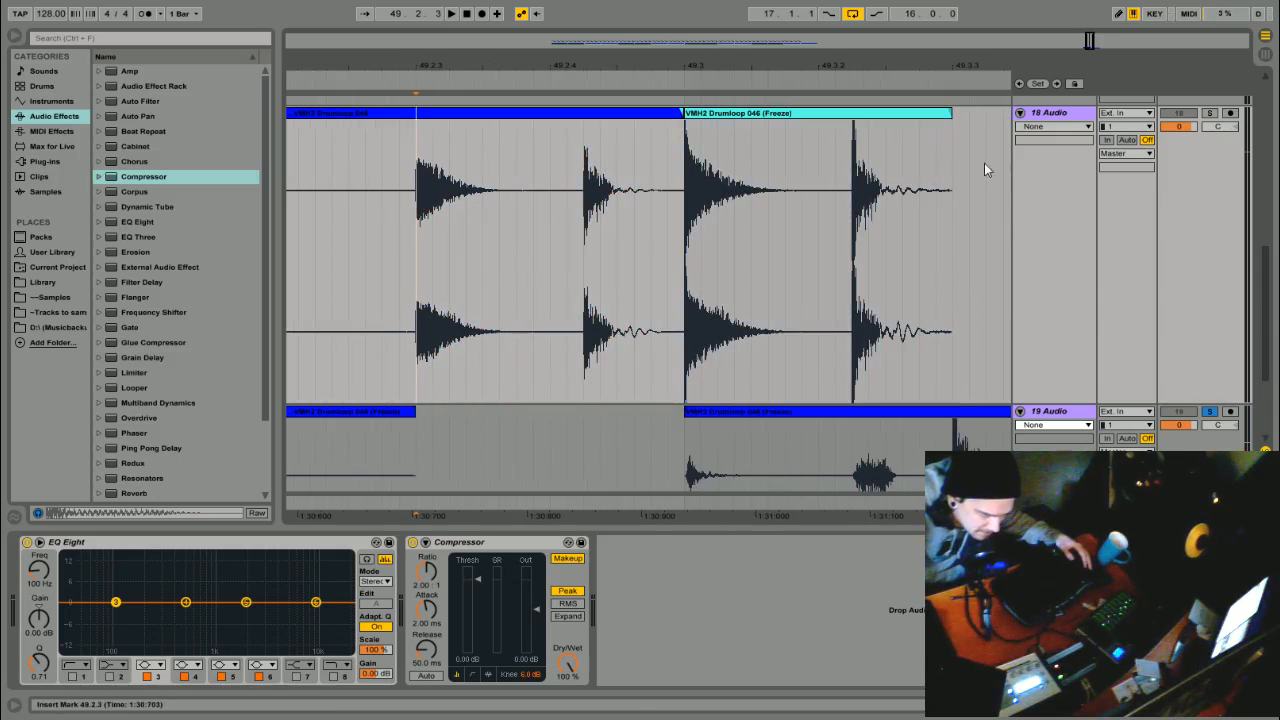
click(1212, 114)
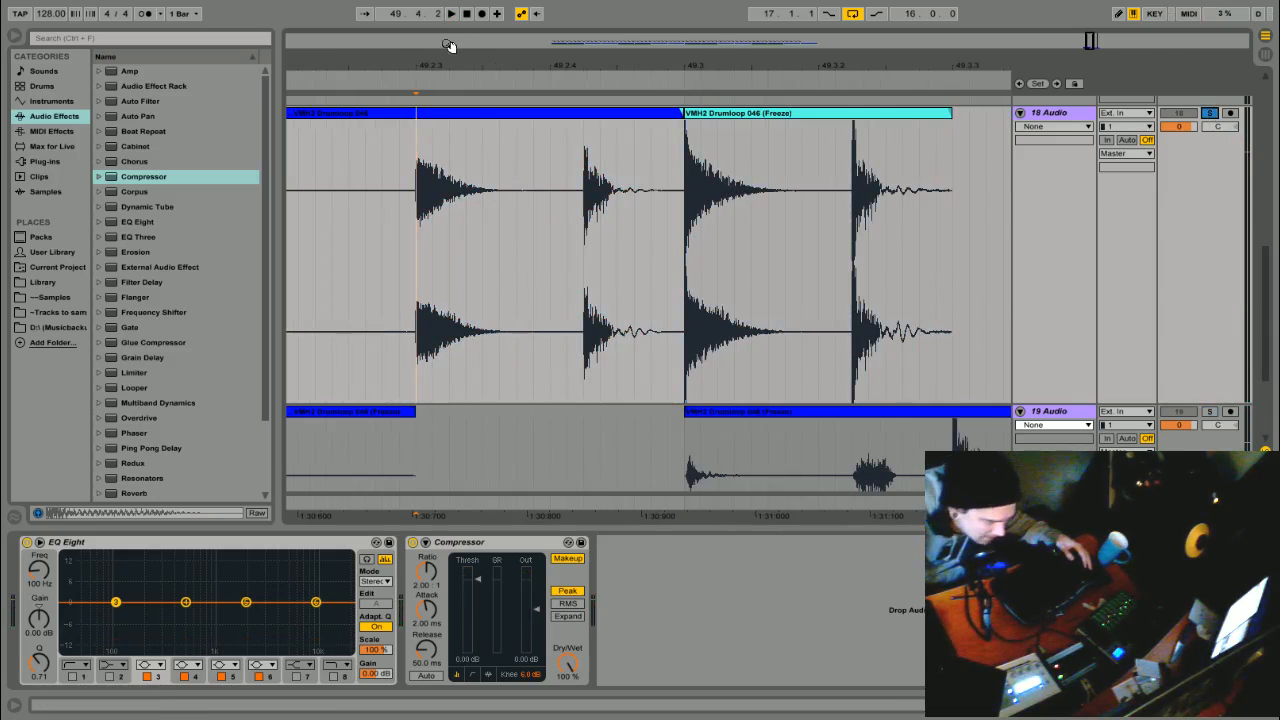
Extend the first drumloop clips on 18 Audio and 19 Audio to bar 50, covering the cut-up sections.
mouse_move(471, 61)
mouse_down()
mouse_move(470, 12)
mouse_move(476, 30)
mouse_up()
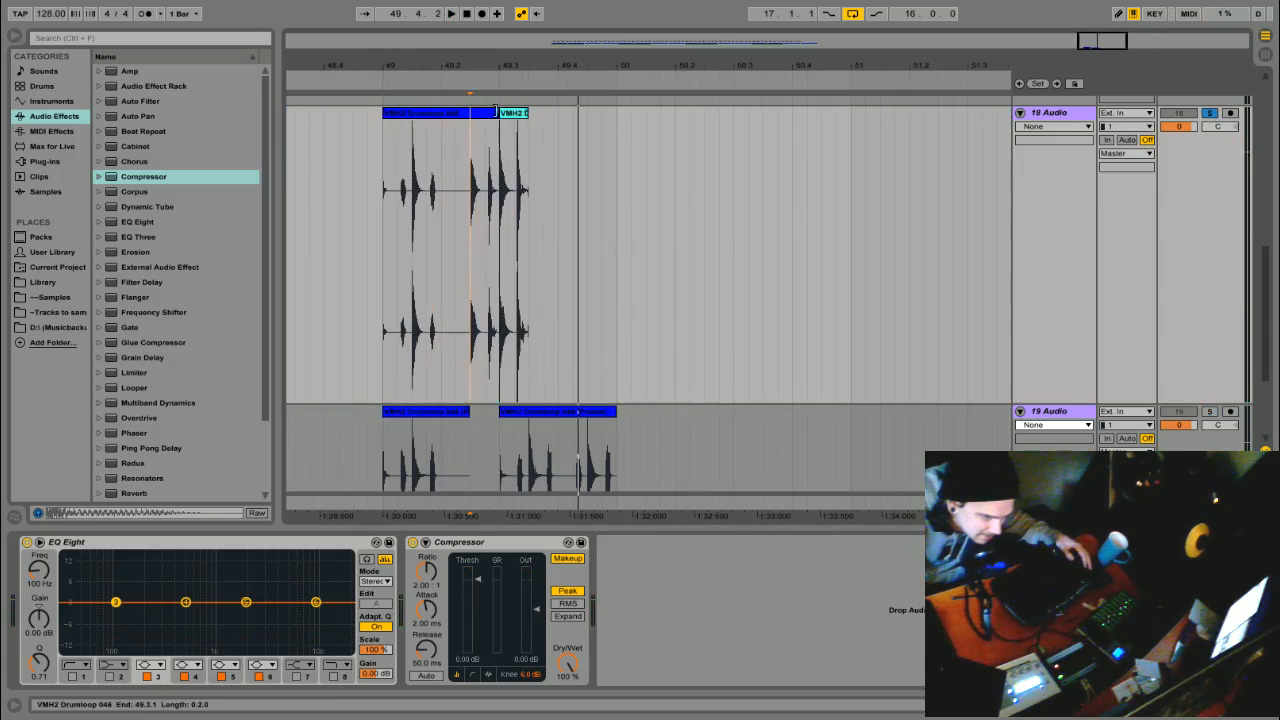
drag(498, 113, 618, 134)
click(457, 411)
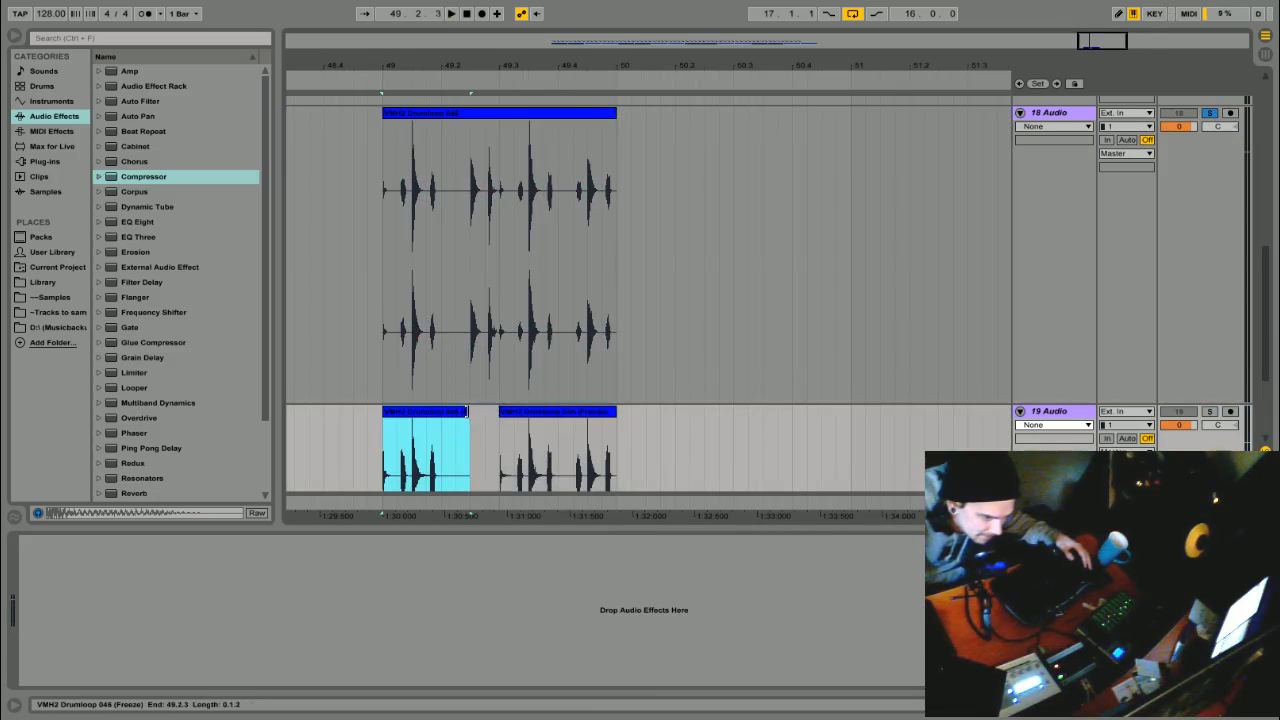
drag(468, 411, 617, 412)
Play the uncompressed drumloop on 18 Audio from bar 49, then solo 19 Audio to hear the compressed version.
click(451, 119)
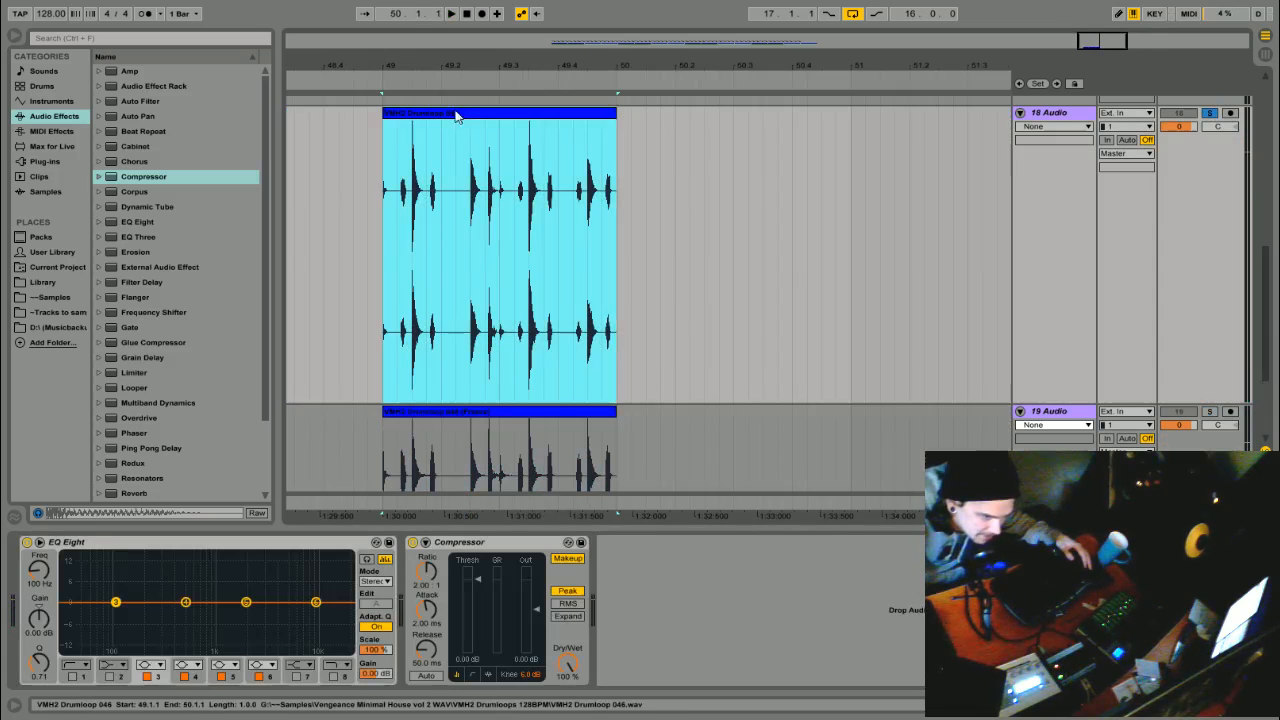
key(space)
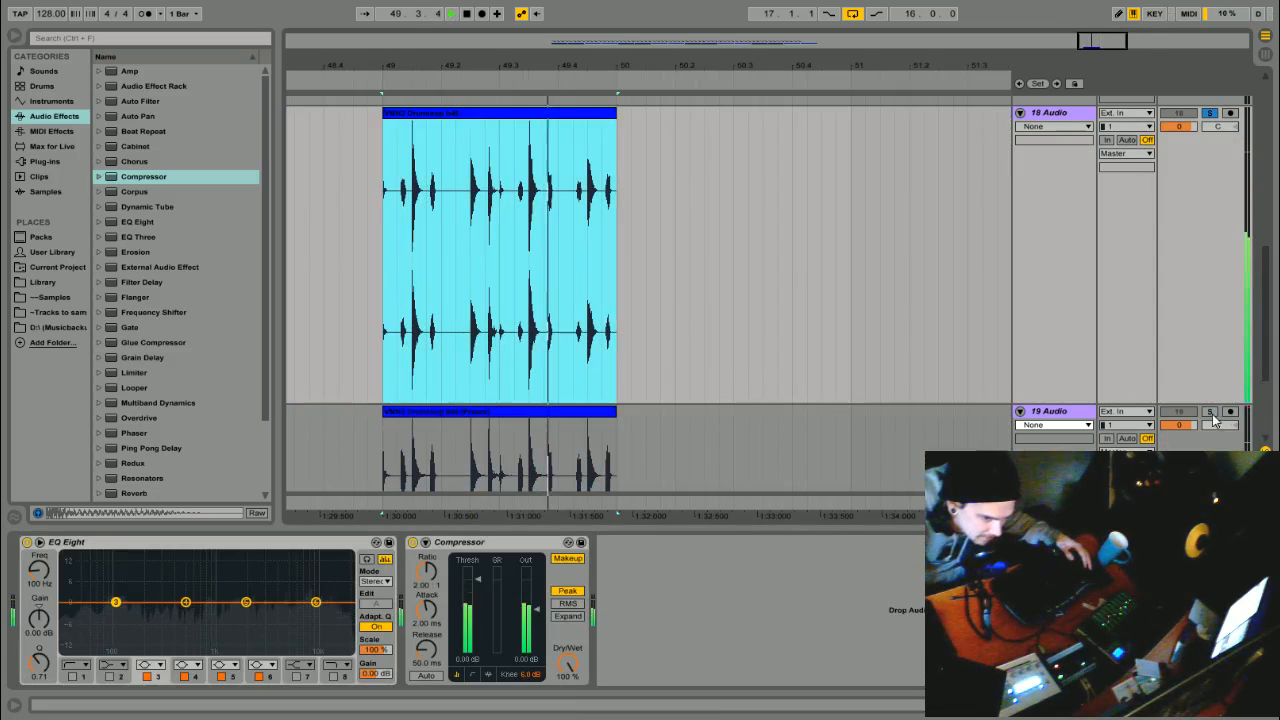
click(1211, 412)
Reduce the heights of the 18 Audio and 19 Audio tracks so both drumloops fit in the arrangement.
scroll(1188, 366, down, 3)
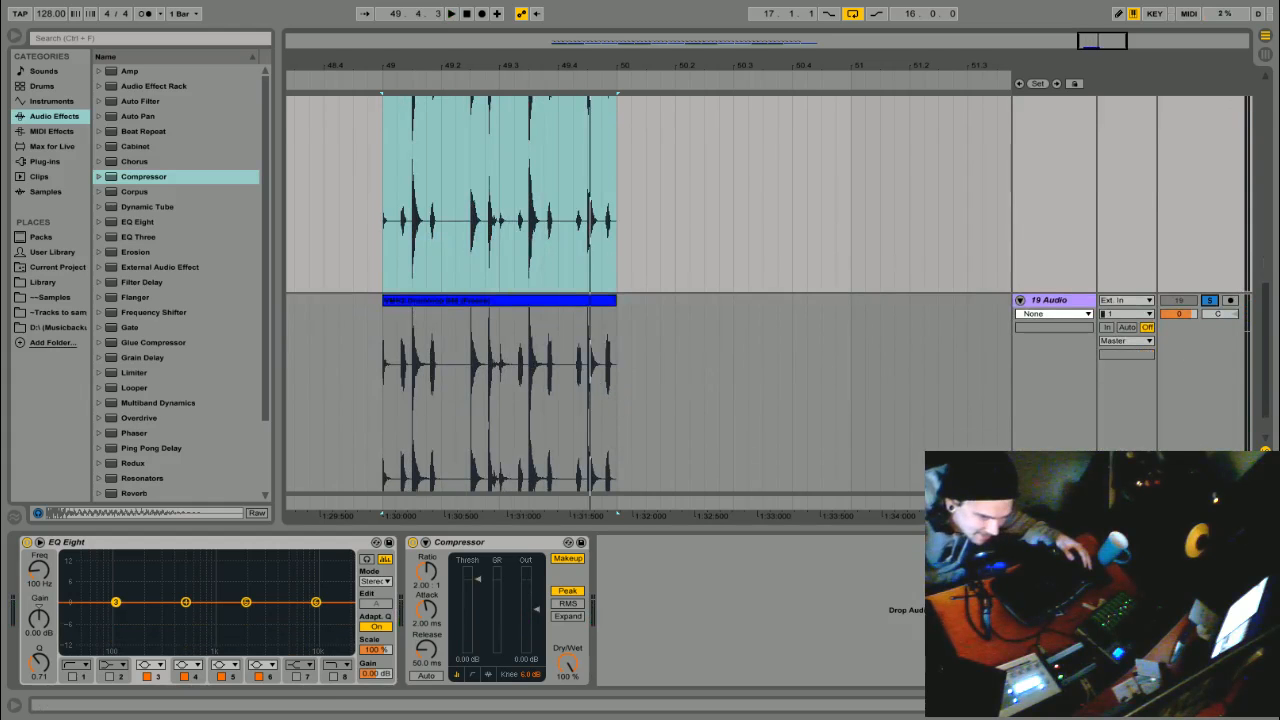
scroll(1240, 234, down, 3)
drag(1216, 200, 1216, 180)
drag(1265, 324, 1266, 273)
drag(1240, 401, 1240, 245)
drag(1234, 424, 1233, 362)
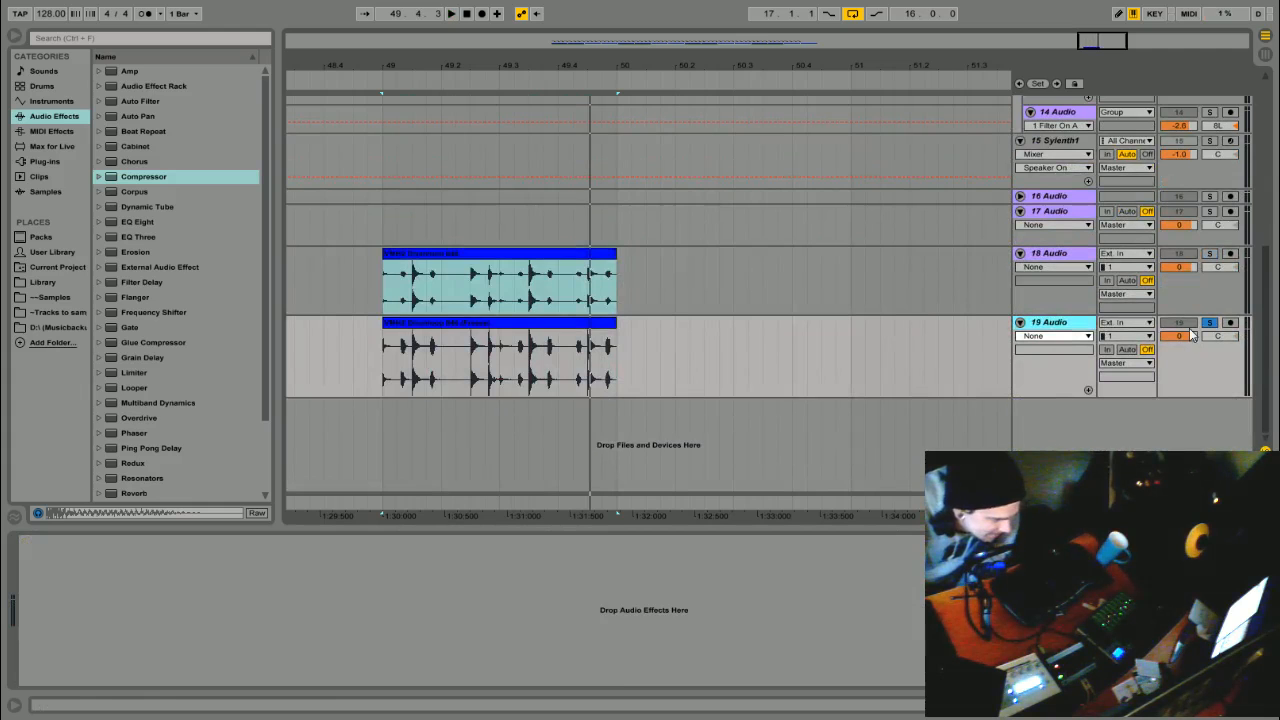
Return to the drum tracks in the arrangement and set the playback start at bar 17 on 10 Audio.
drag(562, 70, 570, 40)
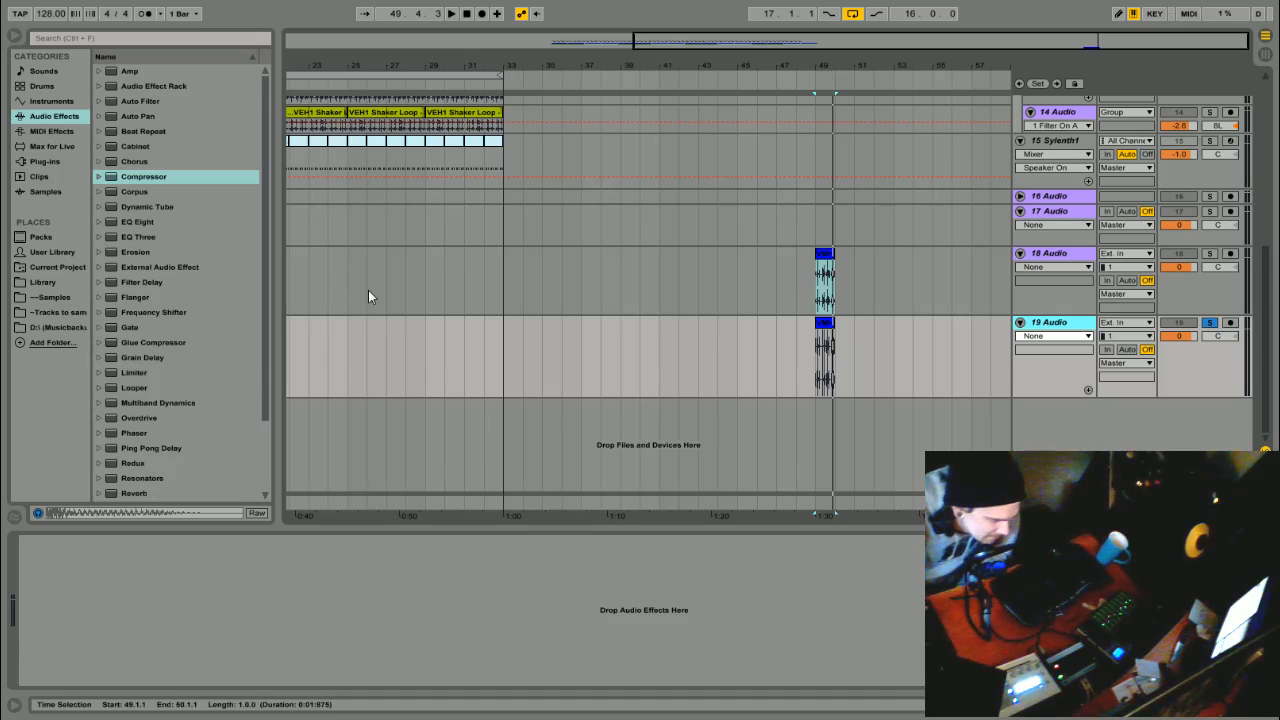
drag(321, 66, 644, 66)
scroll(679, 244, up, 1)
scroll(679, 251, up, 1)
scroll(679, 251, up, 4)
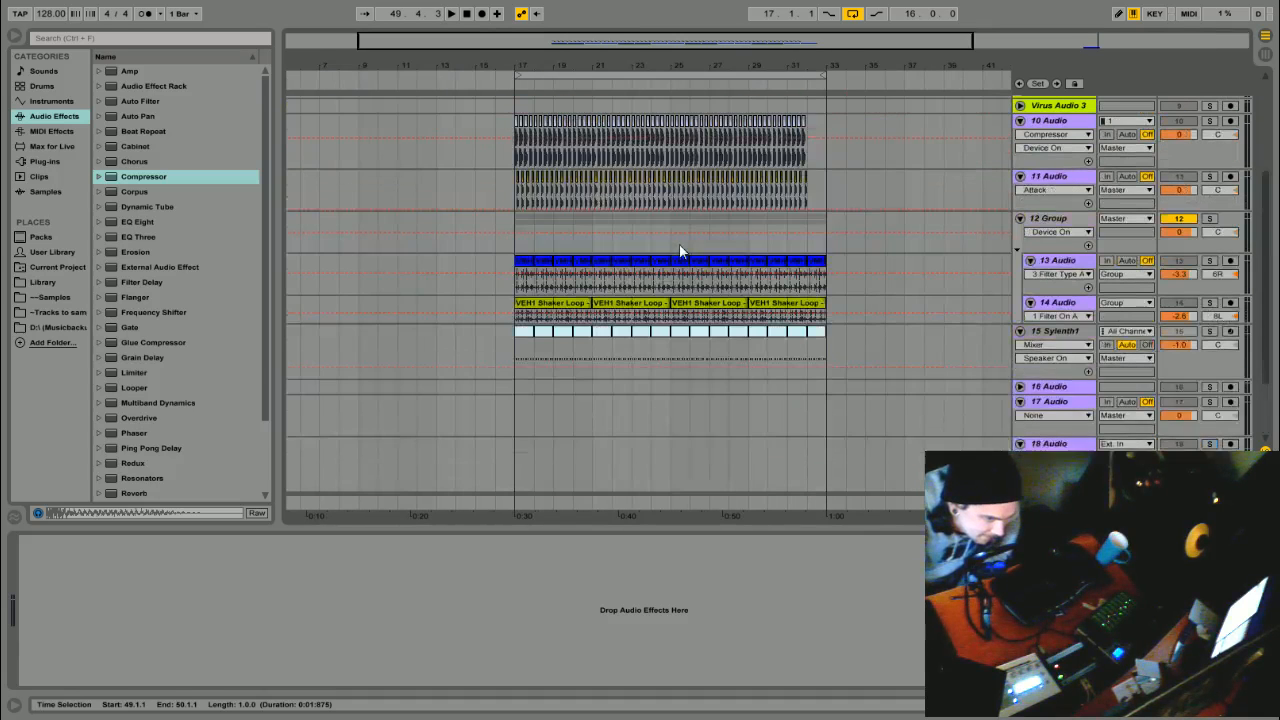
mouse_move(546, 66)
mouse_down()
mouse_move(546, 82)
mouse_move(421, 105)
mouse_up()
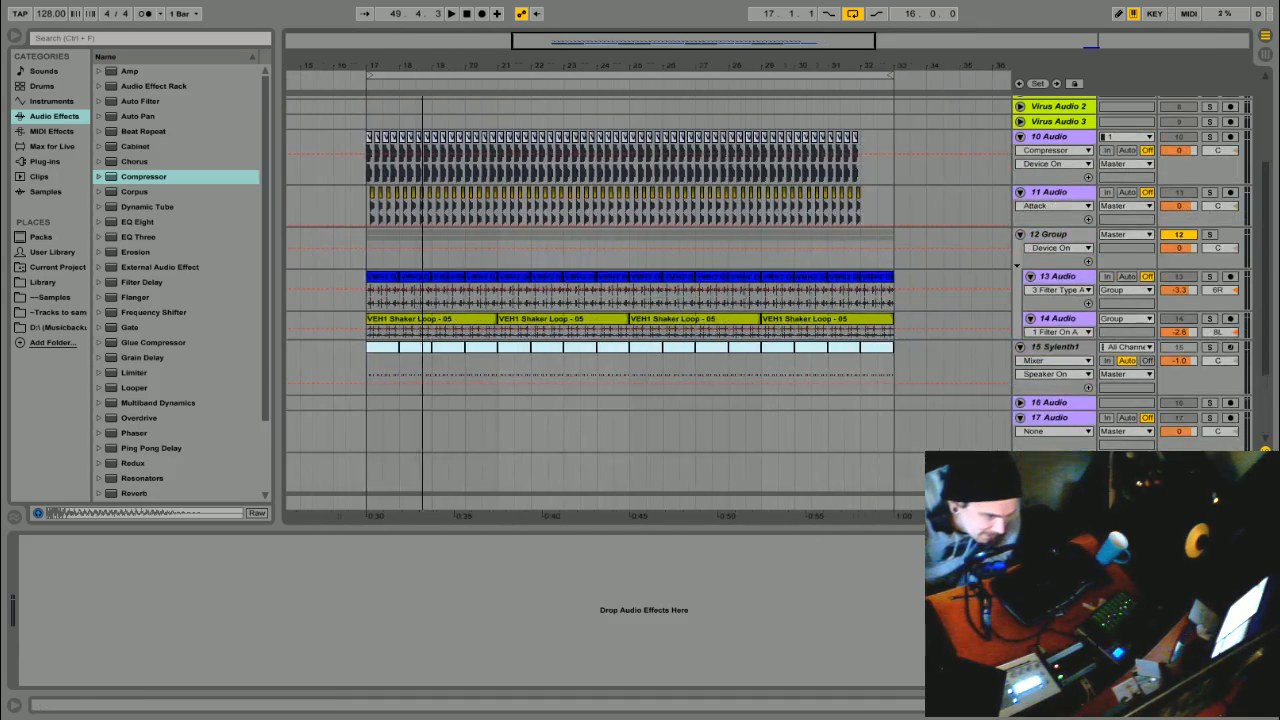
click(365, 173)
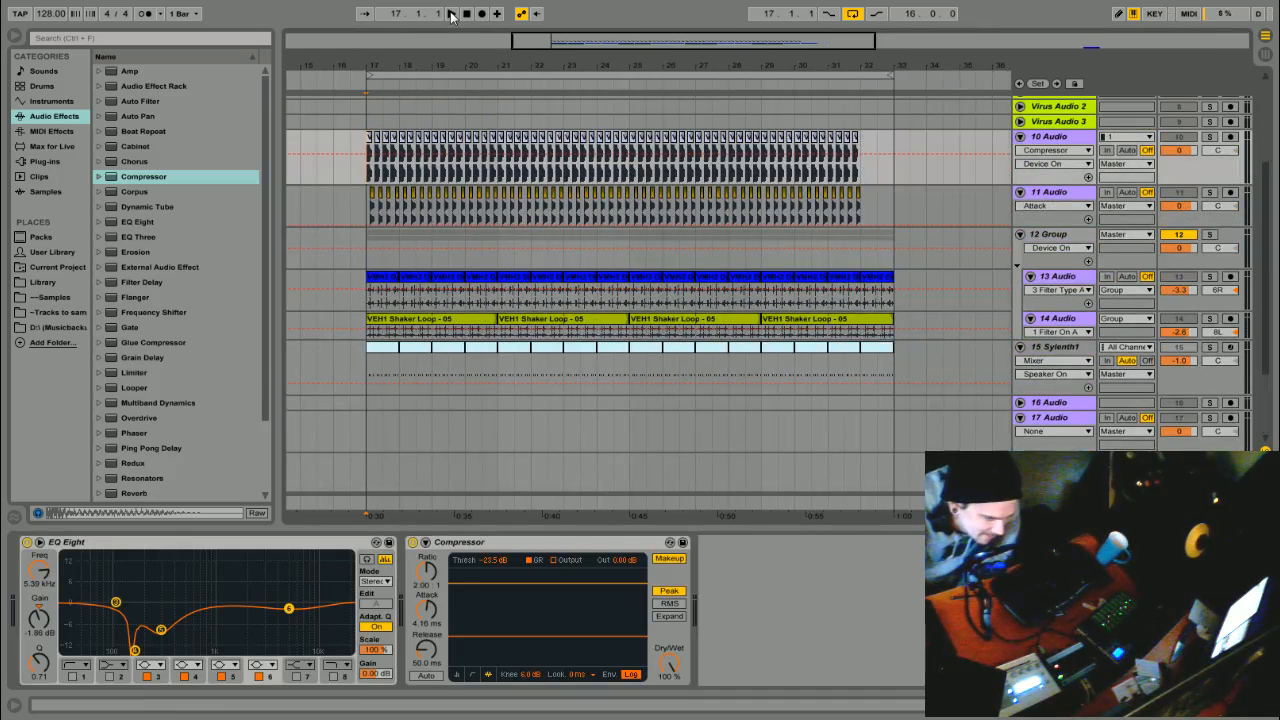